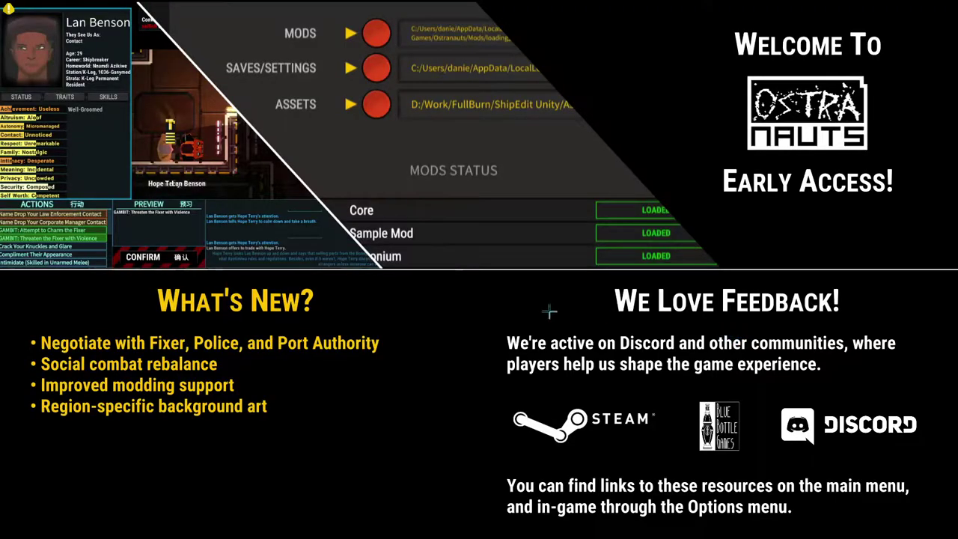
# Dismiss the welcome news screen and continue Captain Idris Galvan's saved game.
pyautogui.click(504, 321)
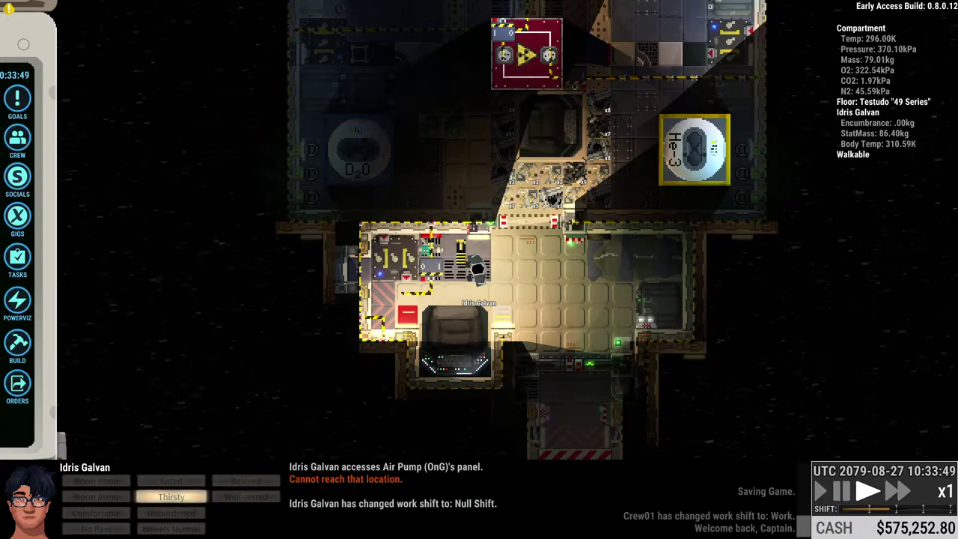
# Walk the character into the room and switch on the held work lamp.
pyautogui.press('s')
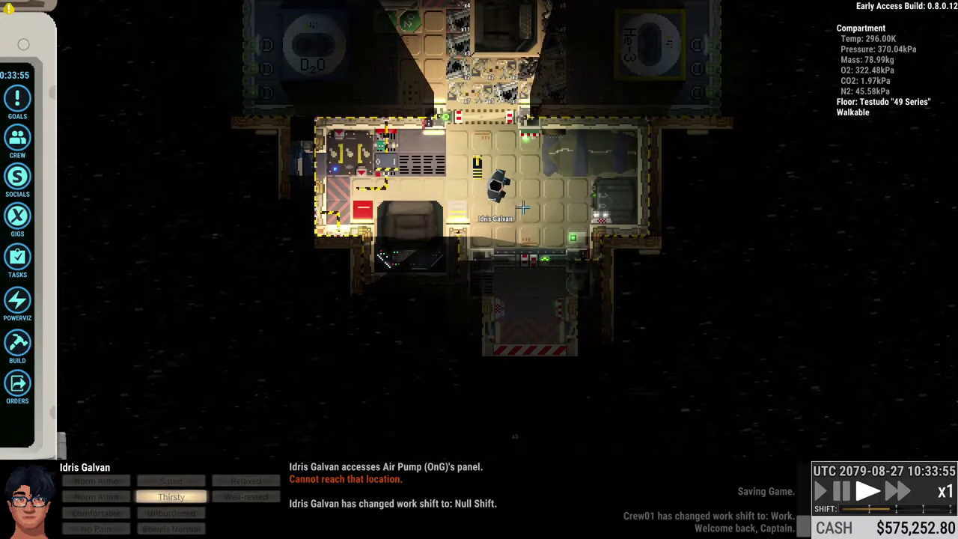
pyautogui.rightClick(523, 208)
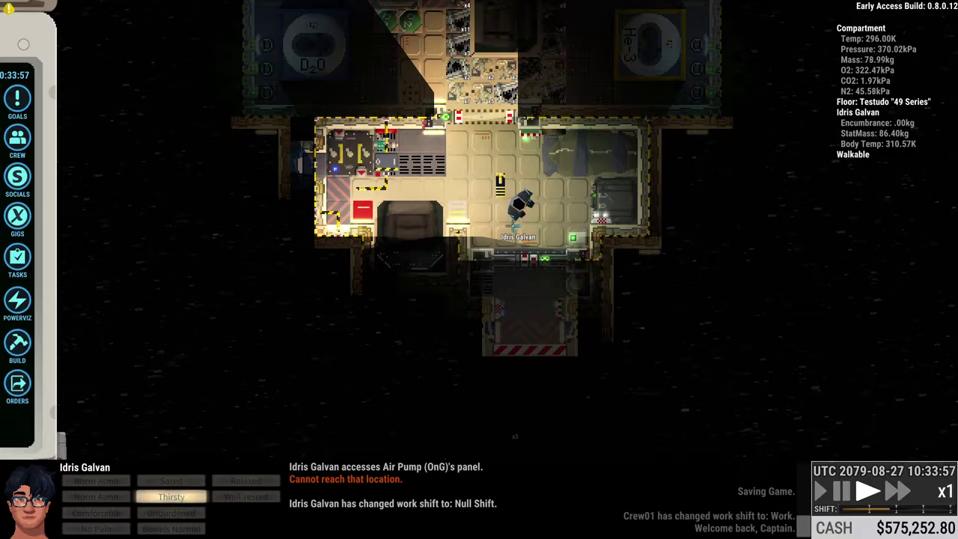
pyautogui.press('i')
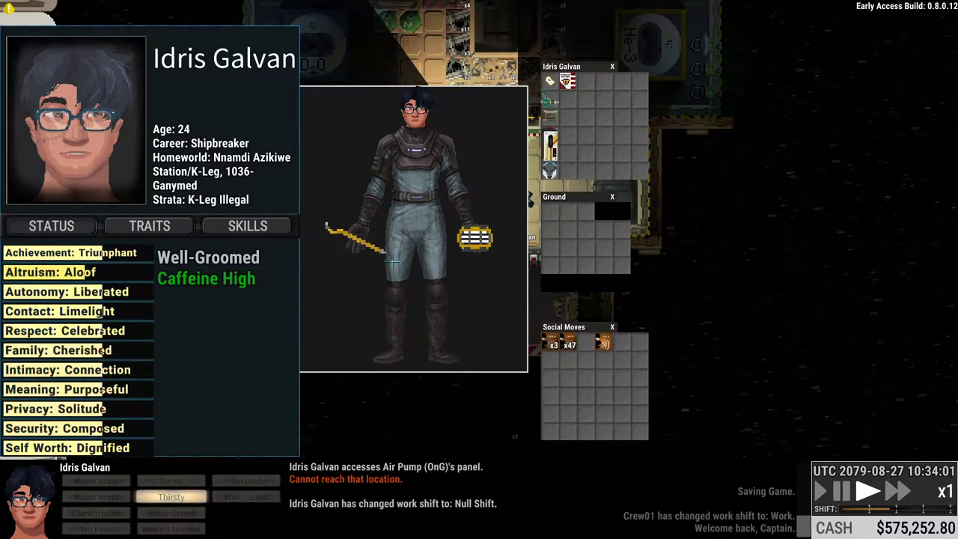
pyautogui.rightClick(478, 238)
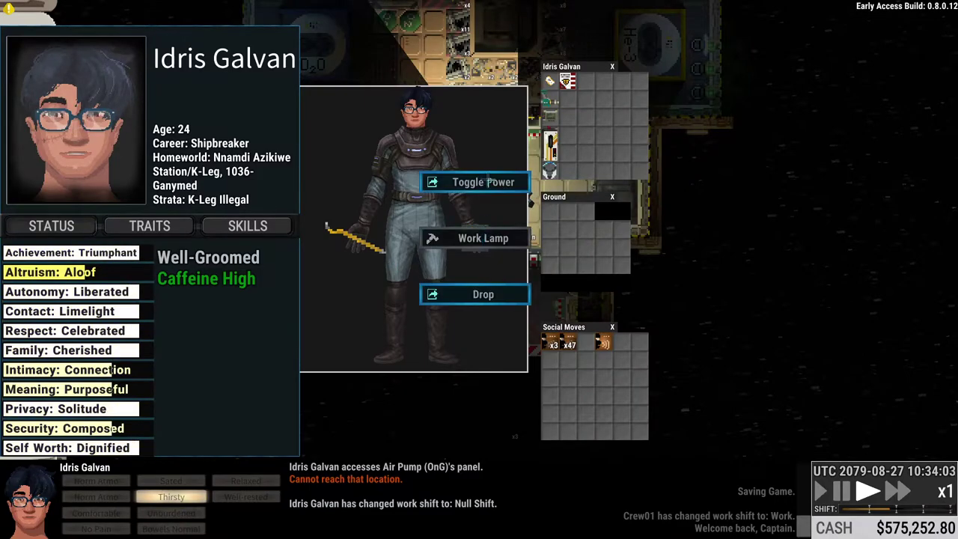
pyautogui.click(487, 182)
pyautogui.press('Escape')
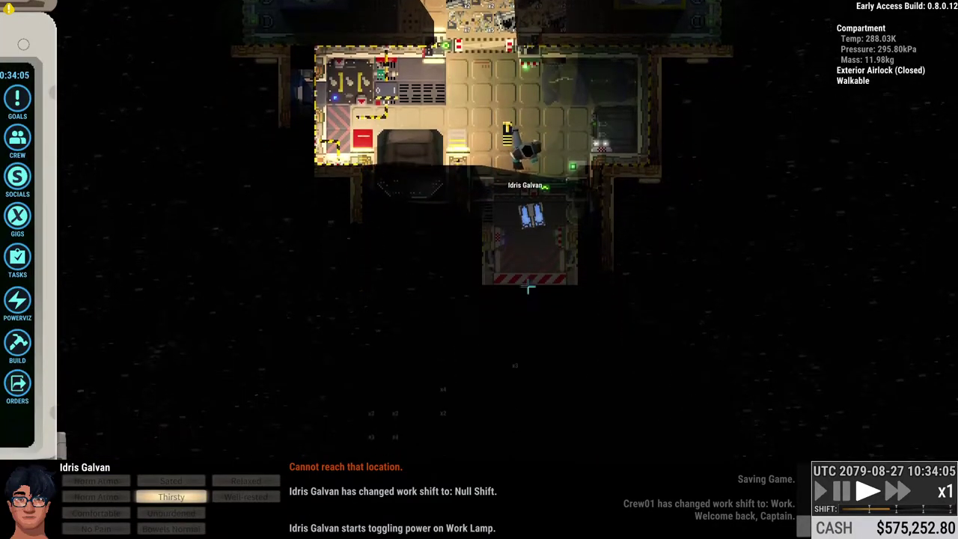
# Walk into the airlock and put on the pressure suit helmet.
pyautogui.click(523, 254)
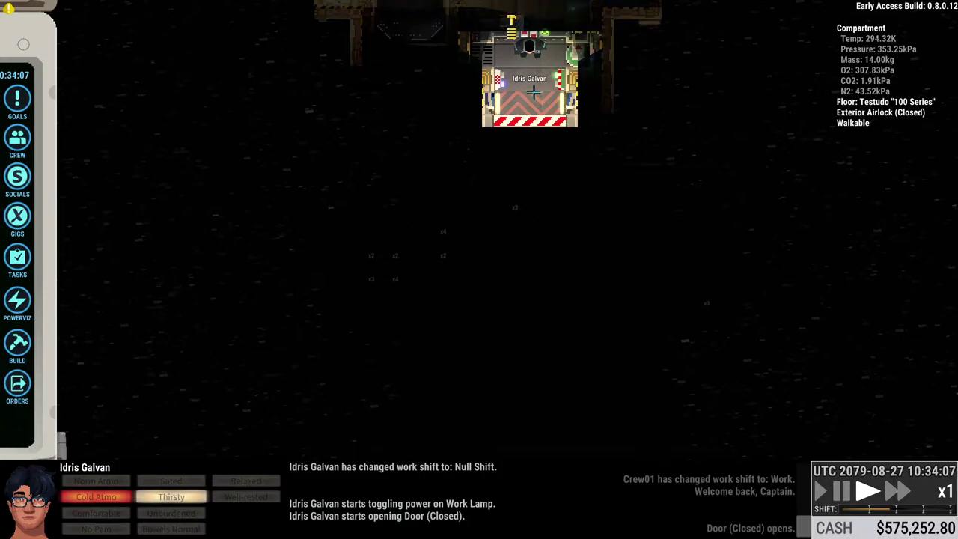
pyautogui.click(534, 91)
pyautogui.moveTo(551, 150)
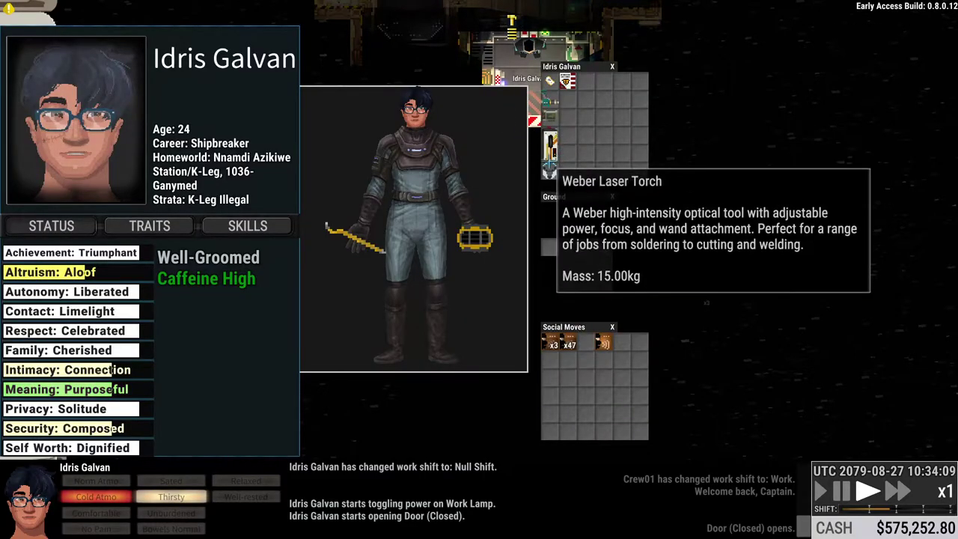
pyautogui.press('Escape')
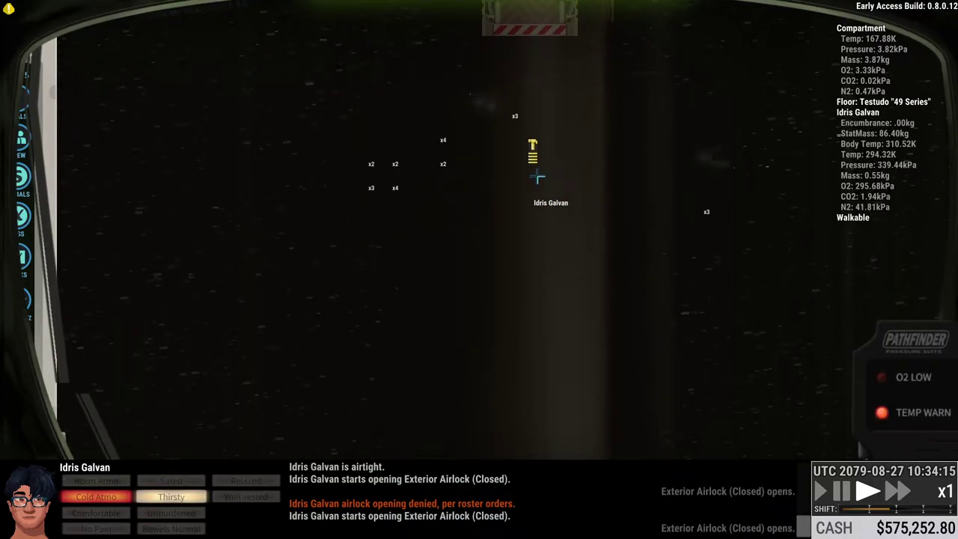
# Switch the work lamp off from the character sheet.
pyautogui.click(541, 178)
pyautogui.rightClick(475, 236)
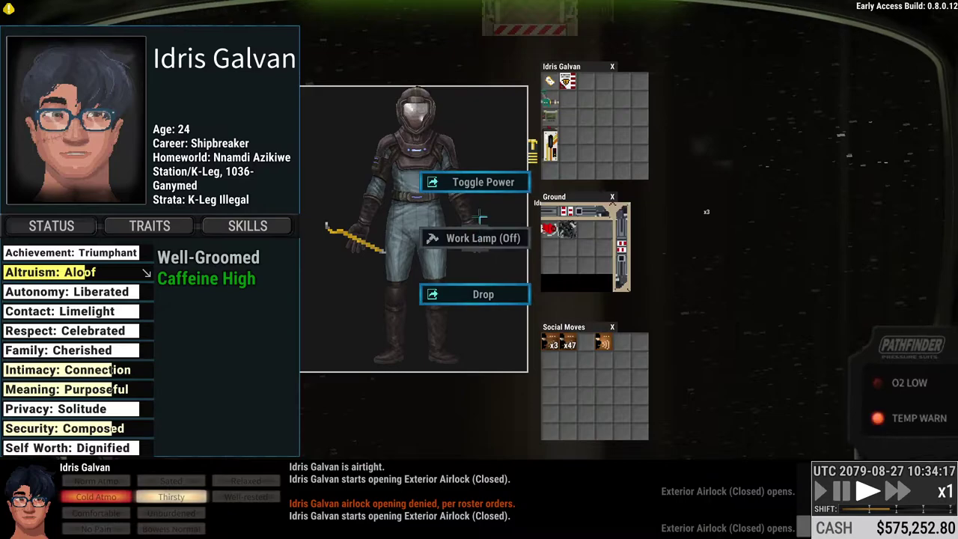
pyautogui.click(485, 185)
pyautogui.press('Escape')
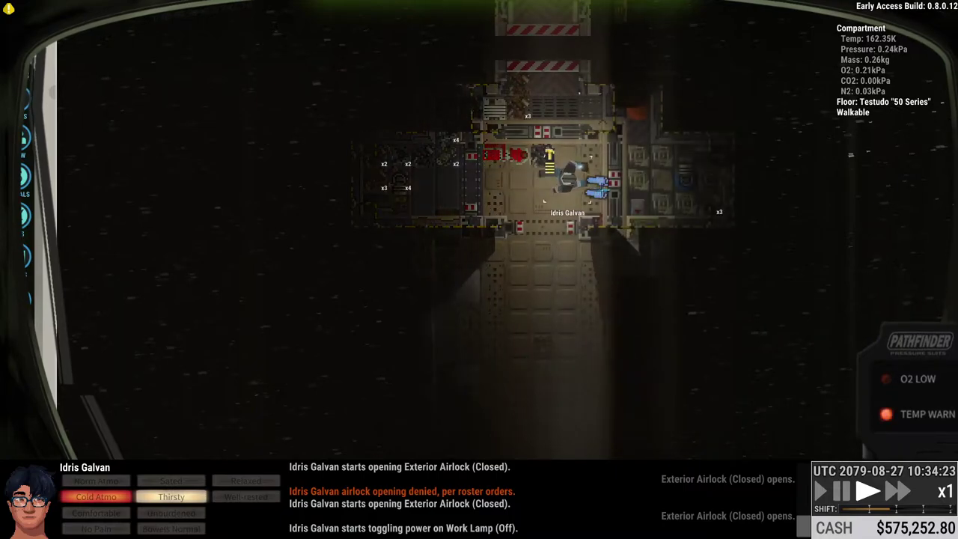
# Follow the character through the rooms below and above the airlock.
pyautogui.press('s')
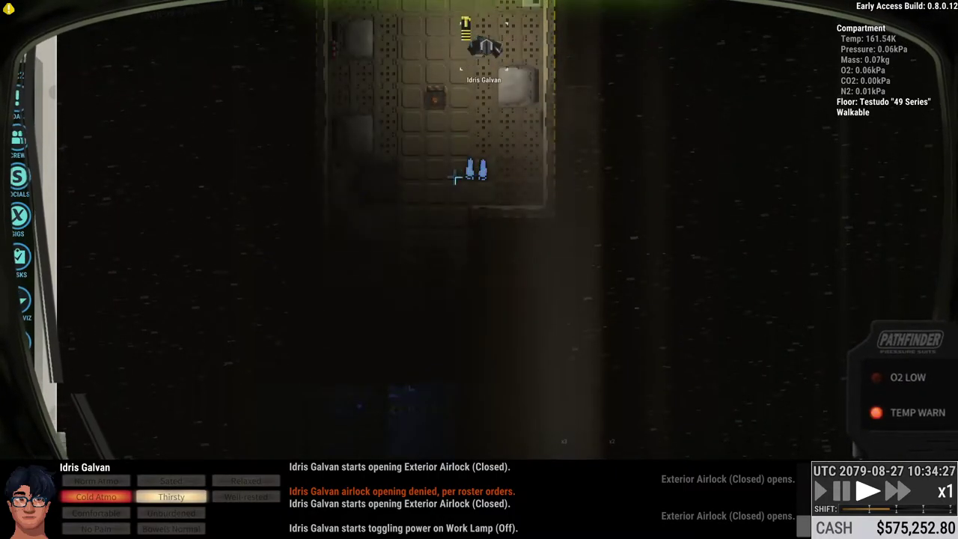
pyautogui.press('s')
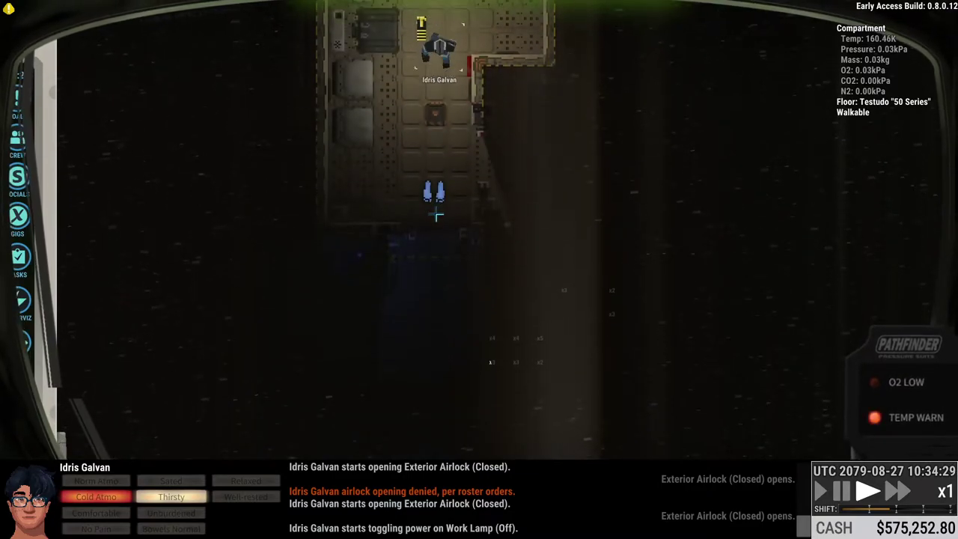
pyautogui.press('w')
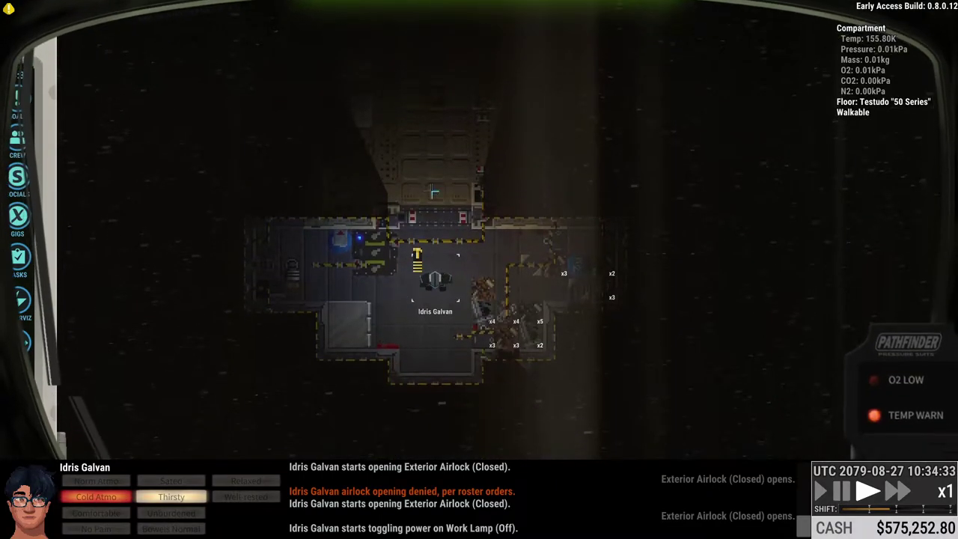
pyautogui.press('s')
pyautogui.press('w')
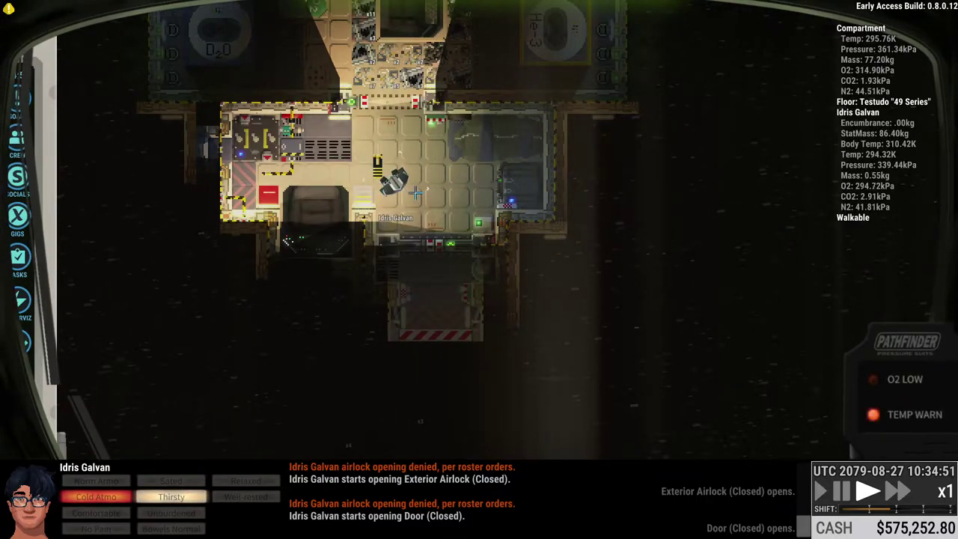
# Take off the helmet and stow it in the inventory.
pyautogui.press('w')
pyautogui.press('w')
pyautogui.press('w')
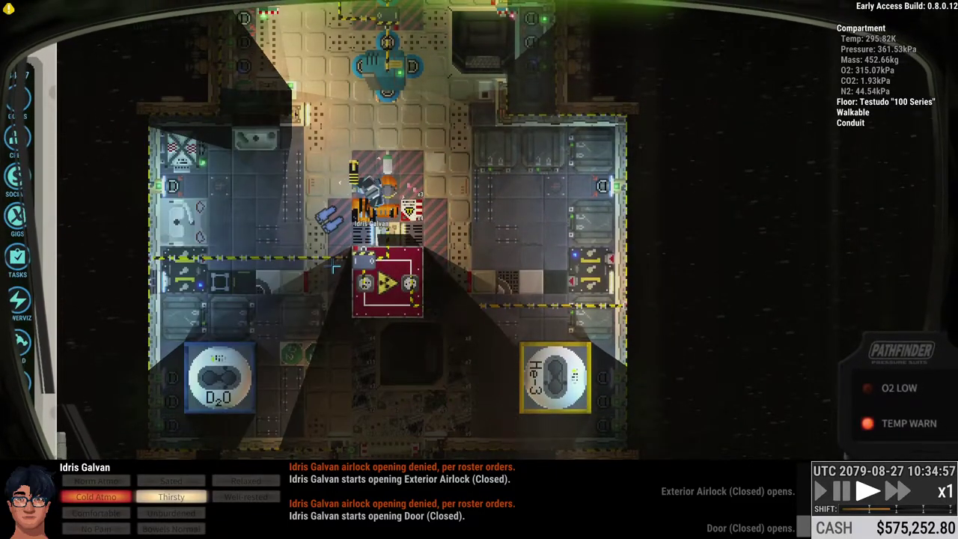
pyautogui.press('s')
pyautogui.press('s')
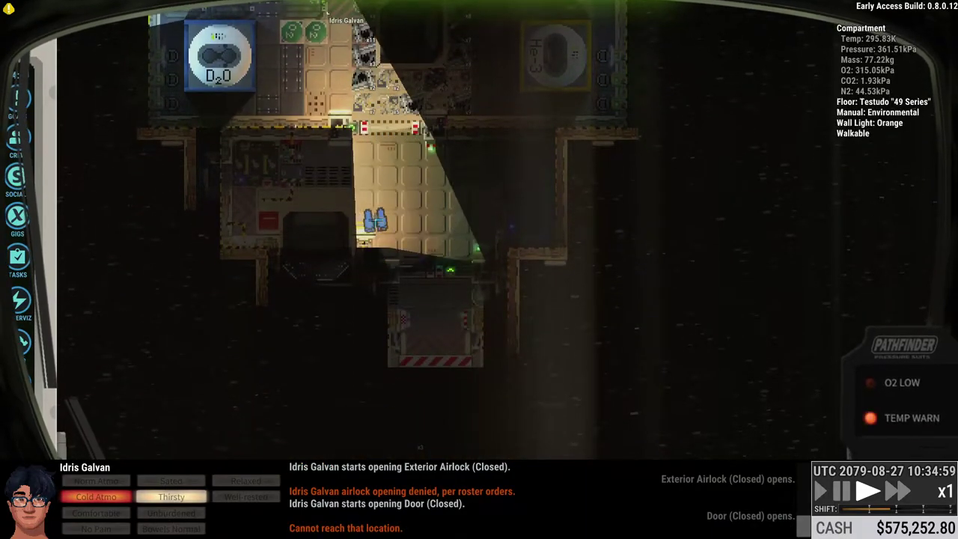
pyautogui.click(375, 220)
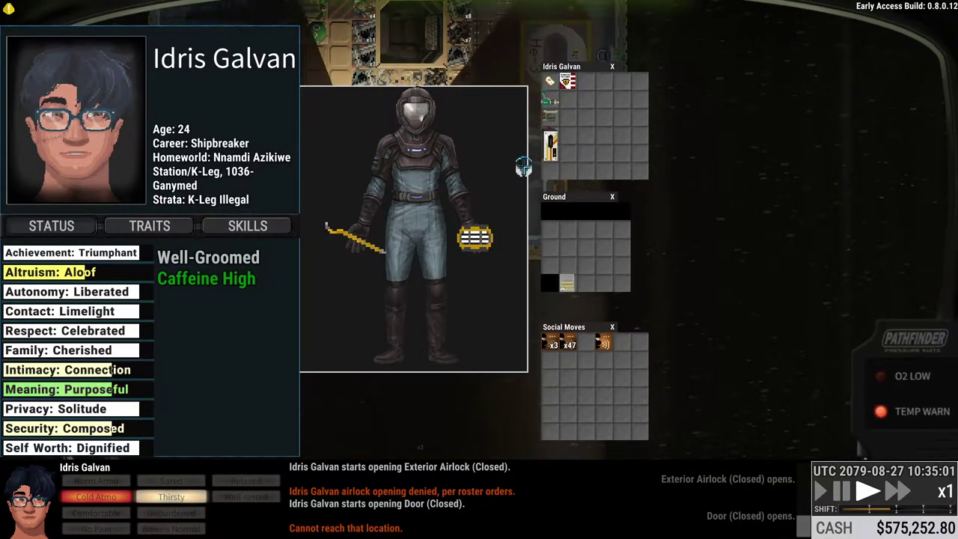
pyautogui.click(551, 172)
# Switch the work lamp back on and sit at the Nav Station.
pyautogui.rightClick(473, 240)
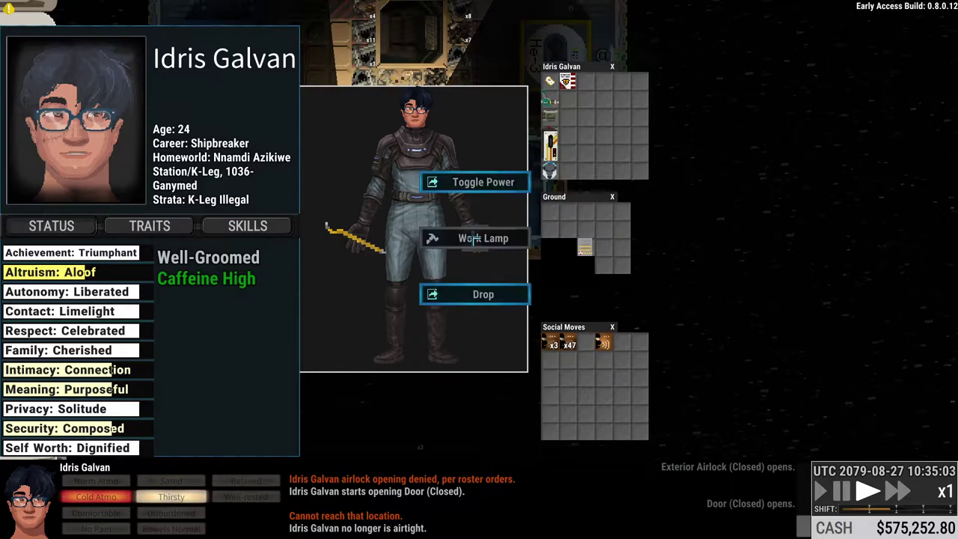
pyautogui.click(483, 182)
pyautogui.press('Escape')
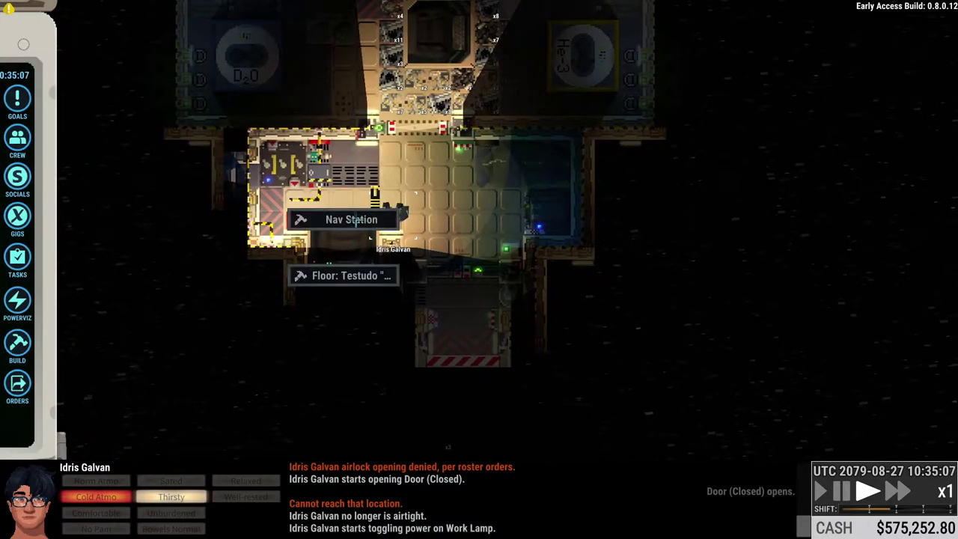
pyautogui.rightClick(345, 236)
pyautogui.click(366, 194)
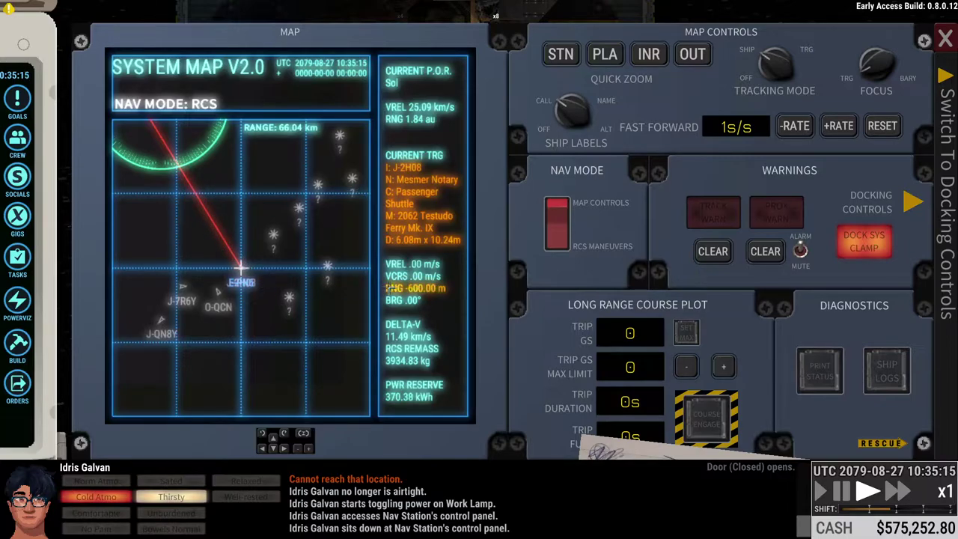
# Accept J-2H08's pushback and taxi clearance and release the docking clamp.
pyautogui.click(942, 218)
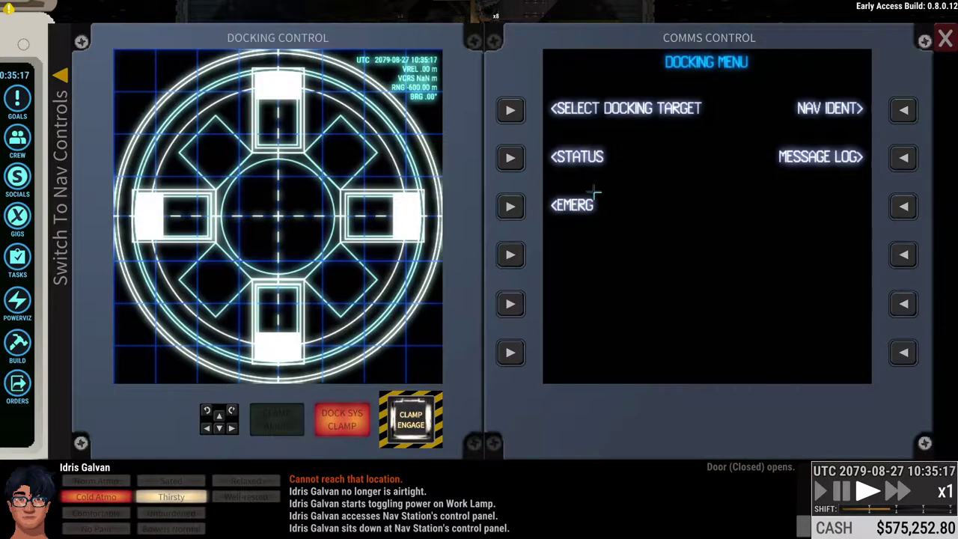
pyautogui.click(509, 110)
pyautogui.click(509, 111)
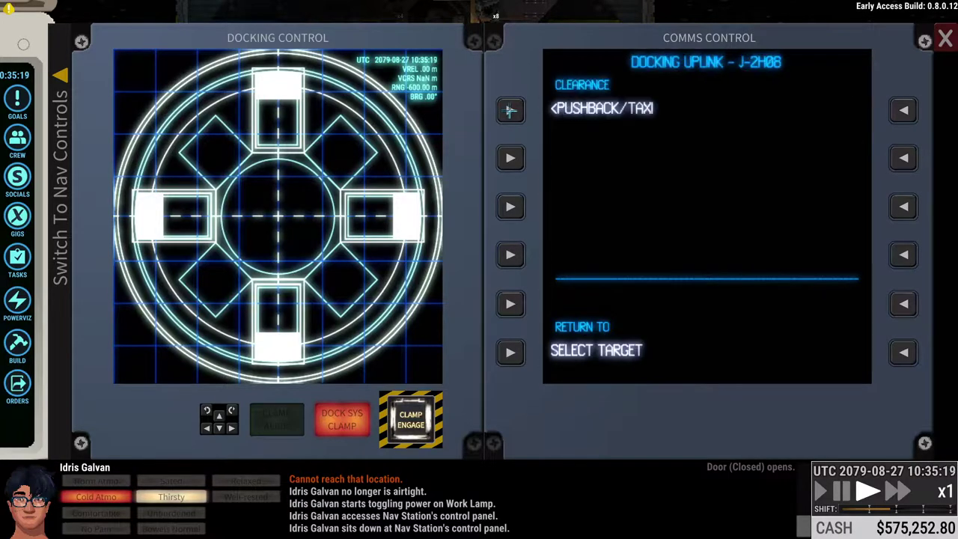
pyautogui.click(904, 303)
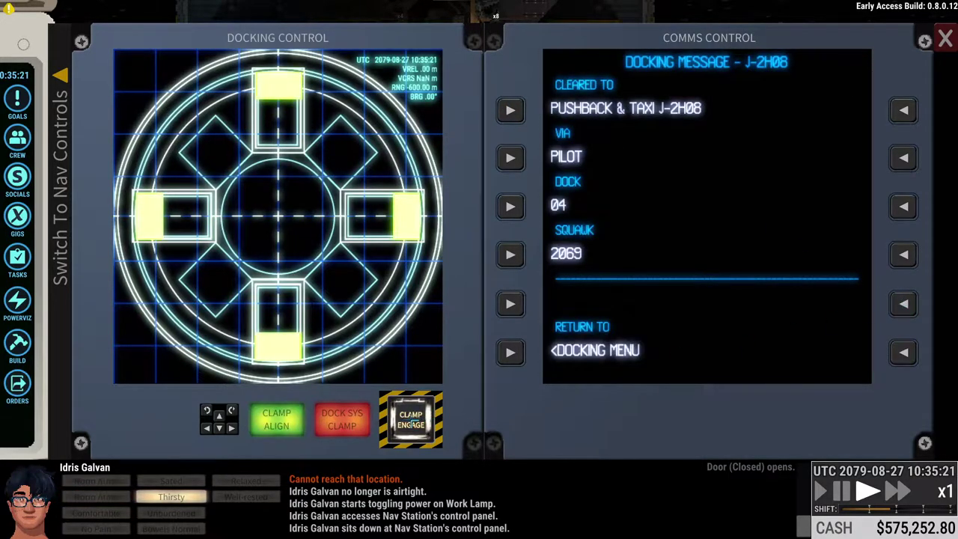
pyautogui.click(411, 422)
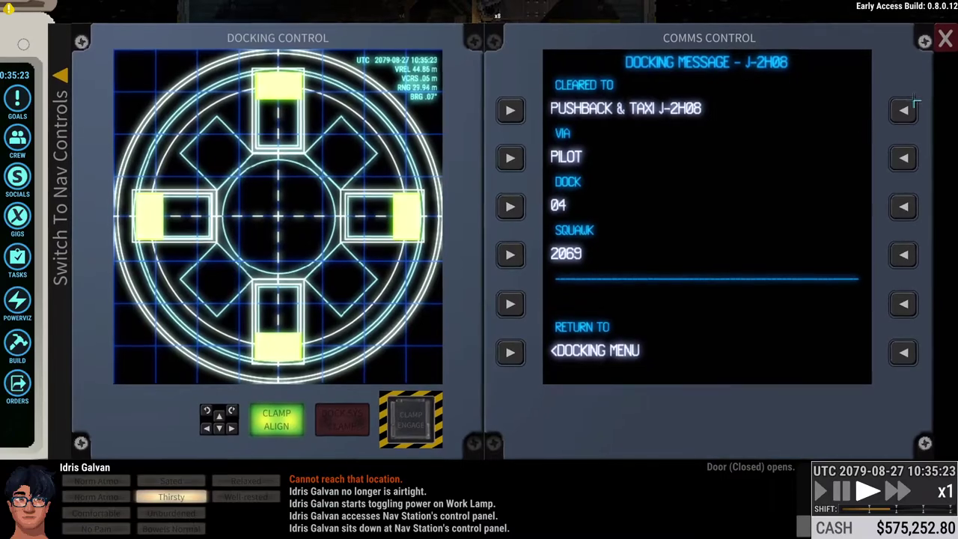
pyautogui.click(946, 39)
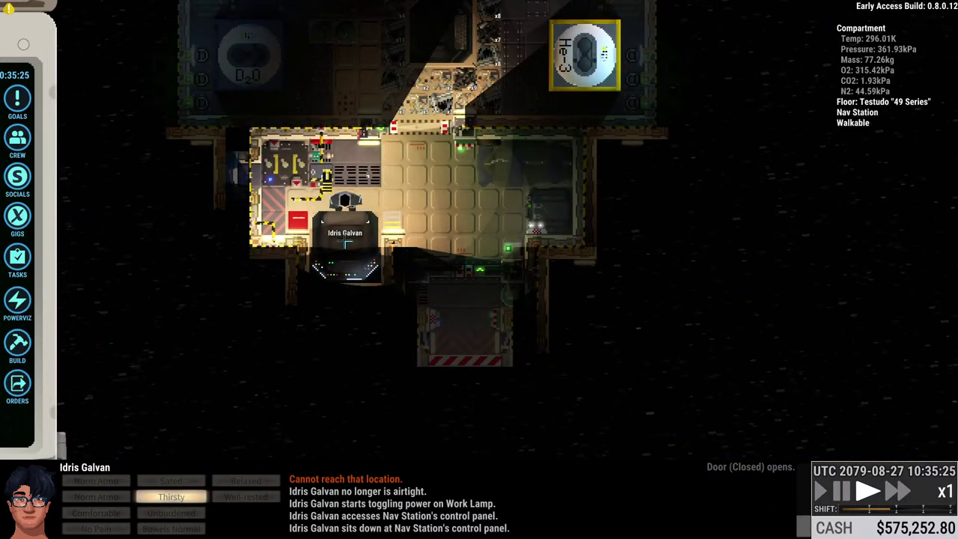
# Return to the Nav Station and target the unidentified nearby contact.
pyautogui.rightClick(344, 217)
pyautogui.click(357, 191)
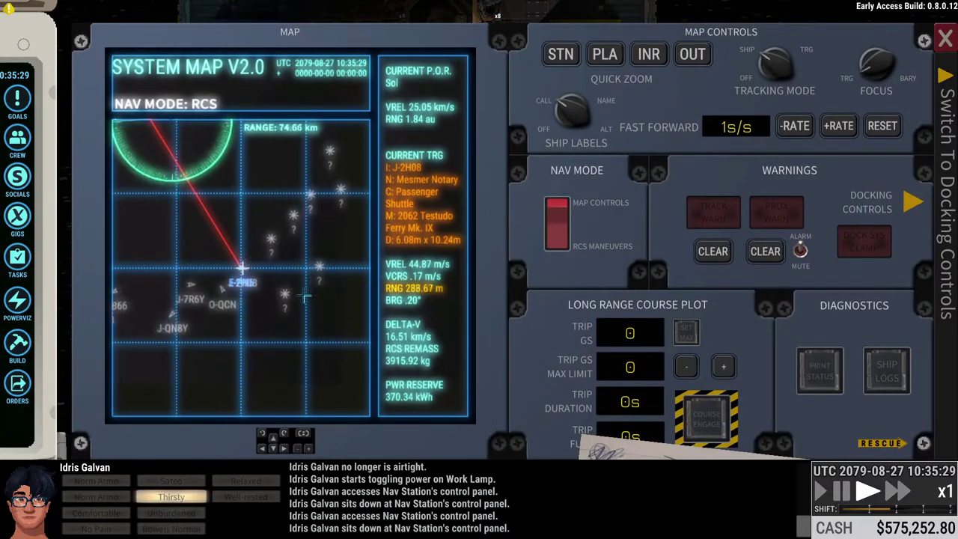
pyautogui.scroll(3, 279, 261)
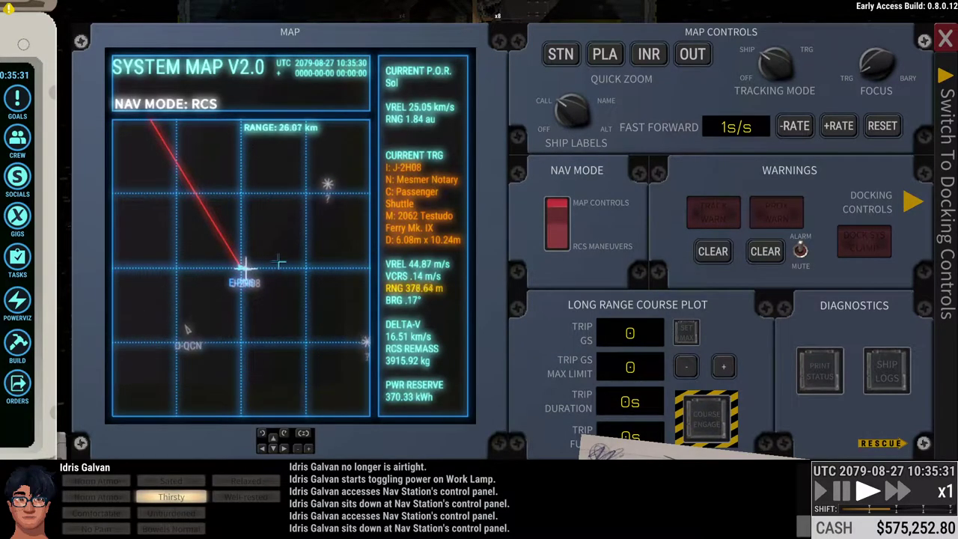
pyautogui.scroll(2, 293, 255)
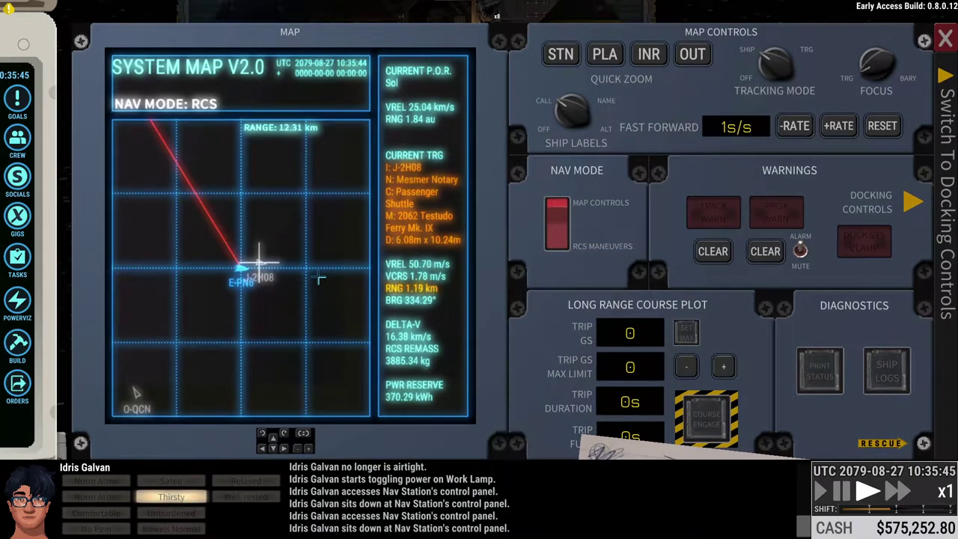
pyautogui.scroll(-3, 334, 293)
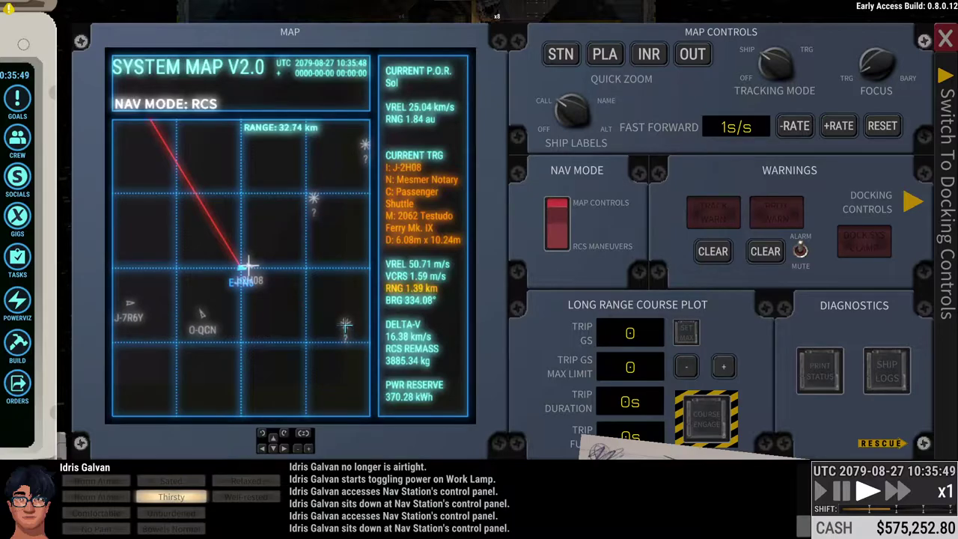
pyautogui.click(345, 324)
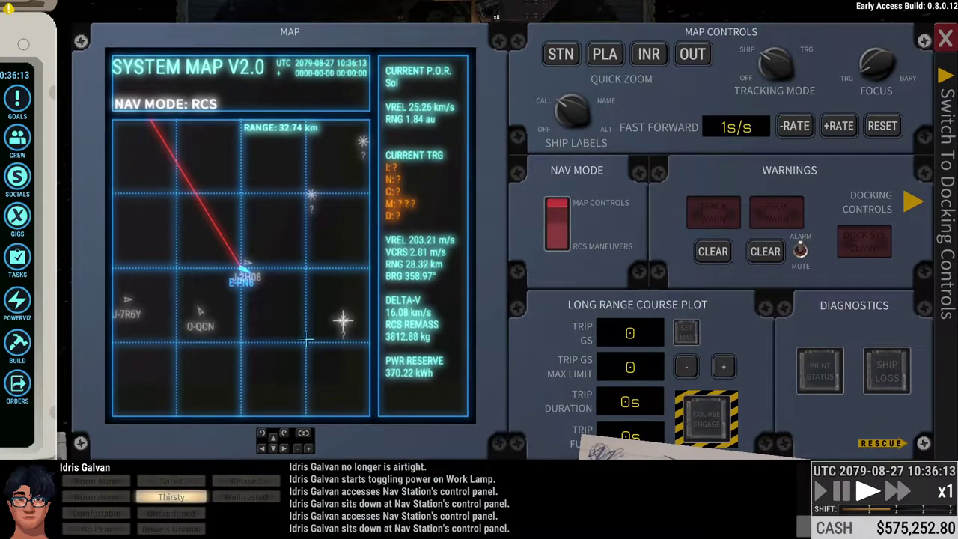
# Adjust time speed, then brake with RCS to about 88 m/s at 4.8 km.
pyautogui.press('3')
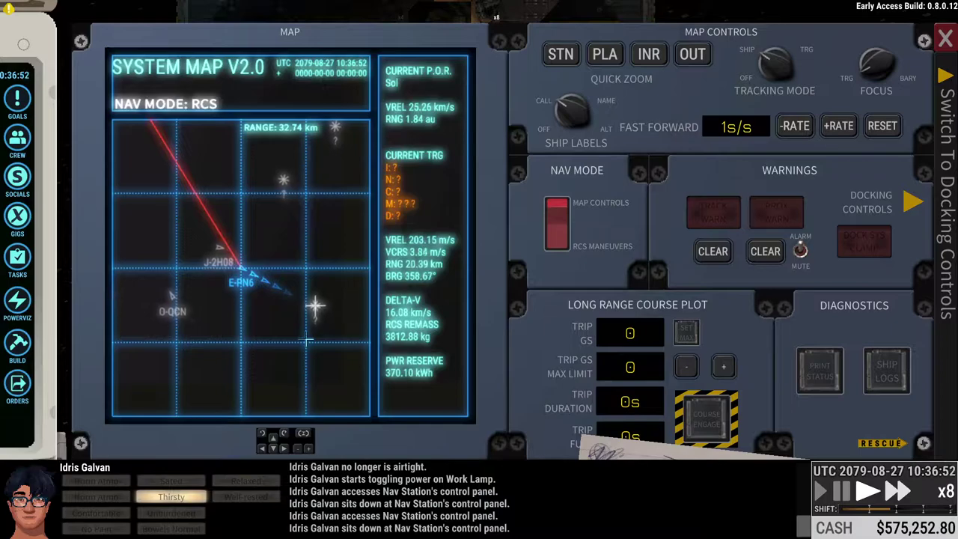
pyautogui.press('2')
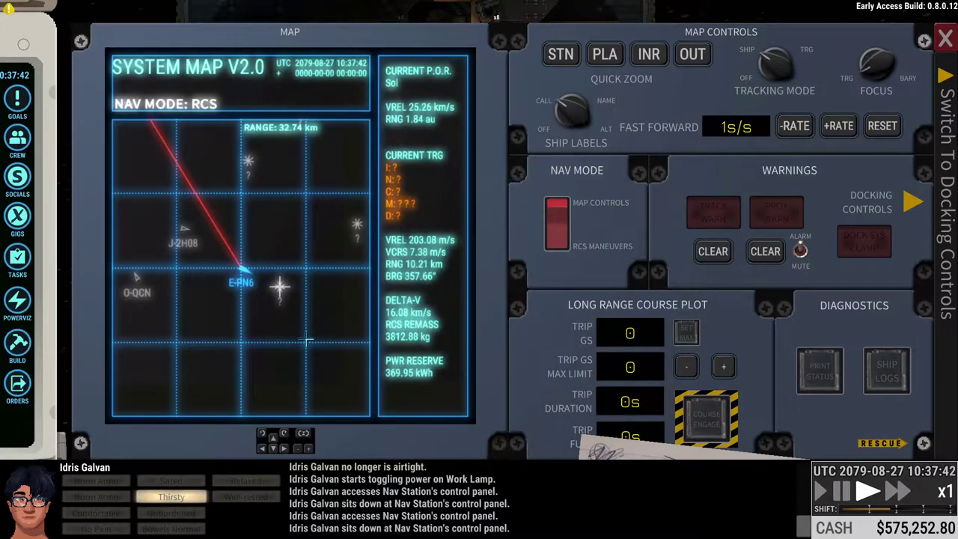
pyautogui.scroll(3, 309, 339)
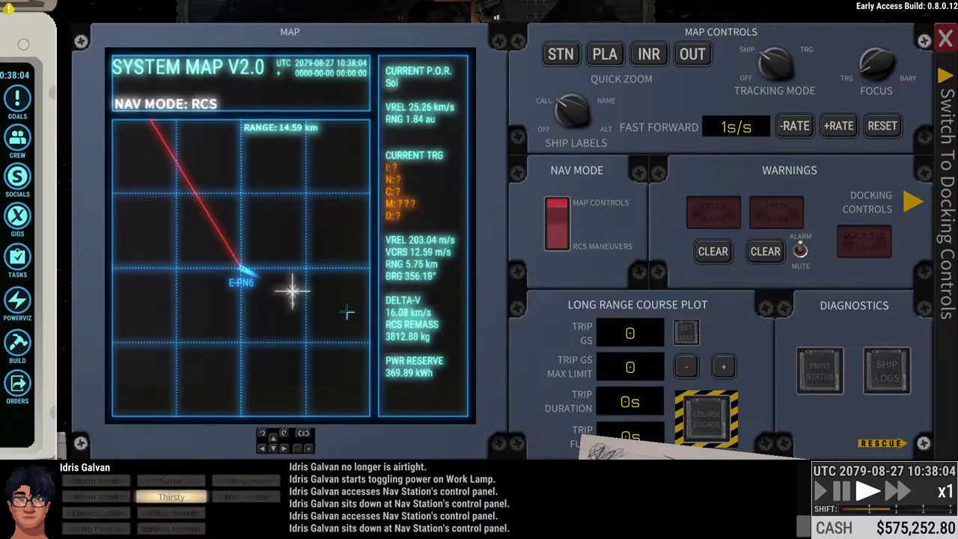
pyautogui.press('s')
pyautogui.press('s')
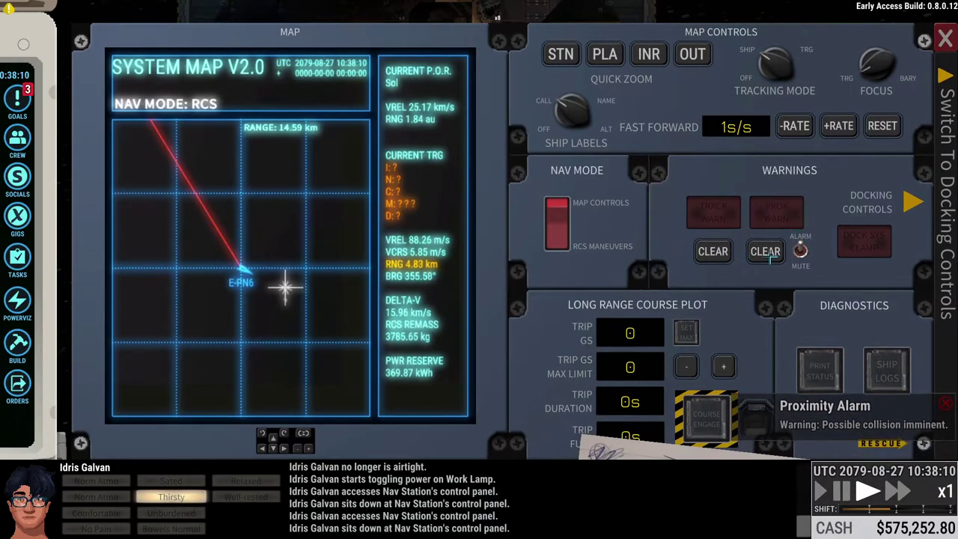
# Select dock 08 as docking target, accept its clearance, and engage the clamps.
pyautogui.press('Tab')
pyautogui.click(511, 110)
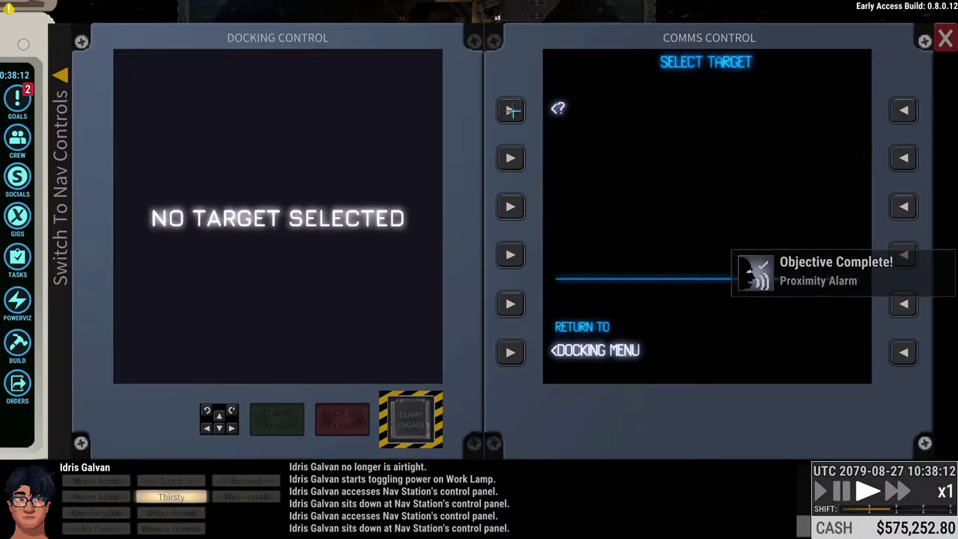
pyautogui.click(903, 110)
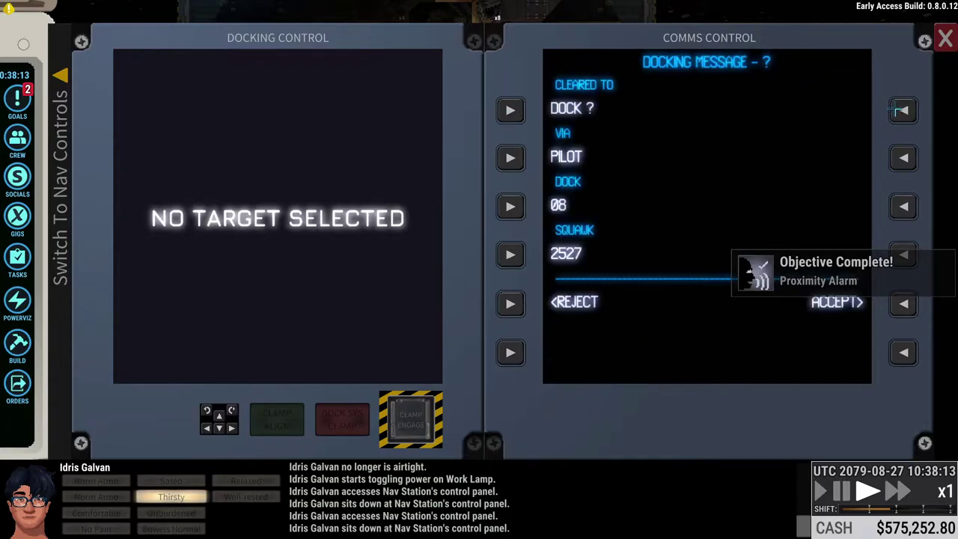
pyautogui.click(903, 303)
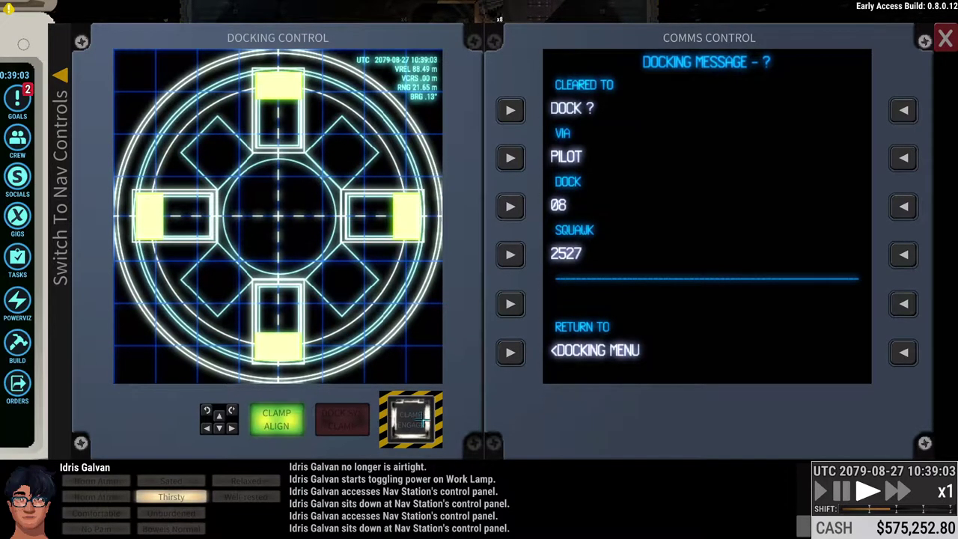
pyautogui.click(424, 421)
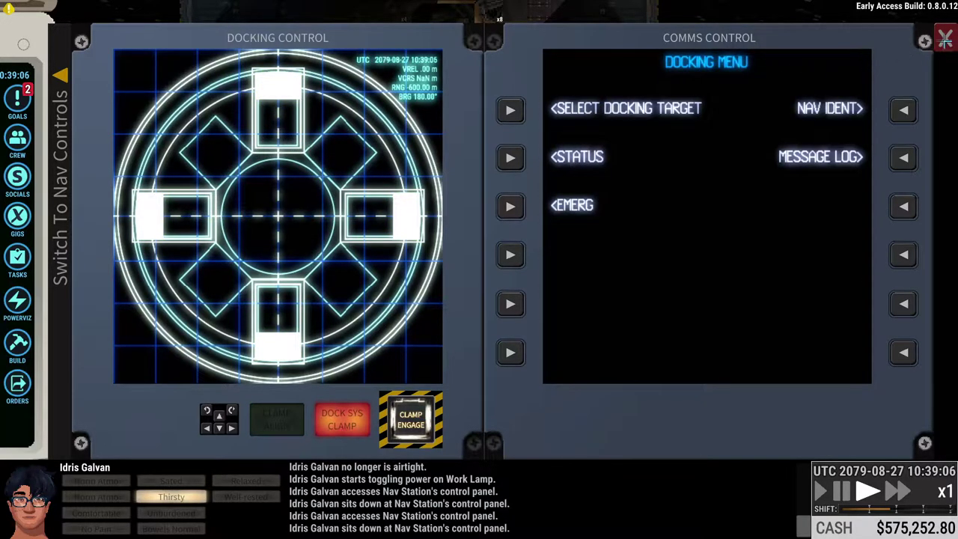
# Leave the docking panels, walk to the airlock door, and switch off the work lamp.
pyautogui.click(945, 39)
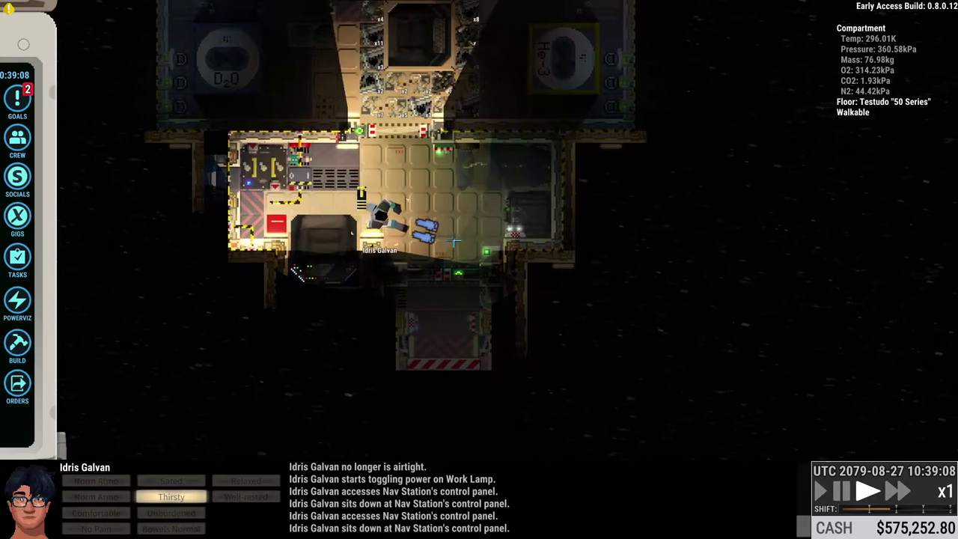
pyautogui.click(441, 322)
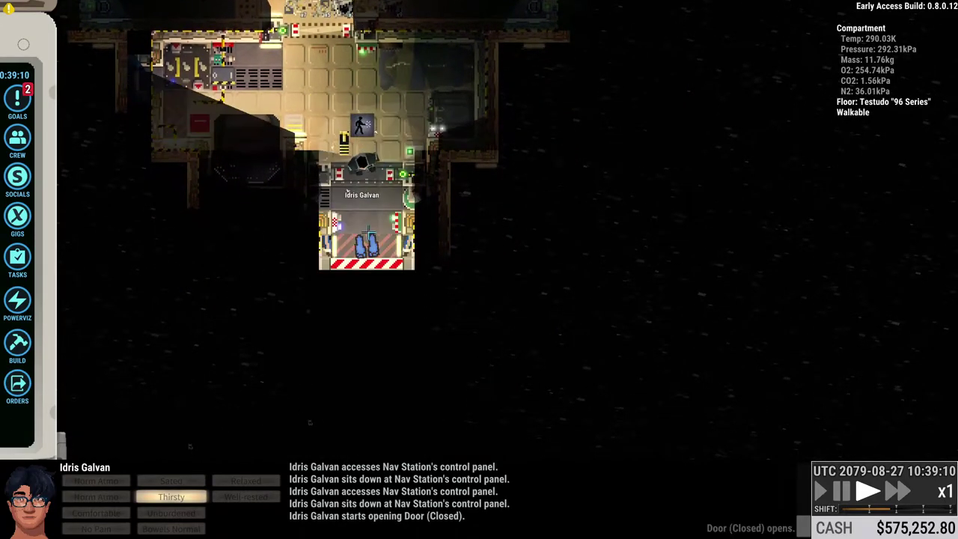
pyautogui.press('Tab')
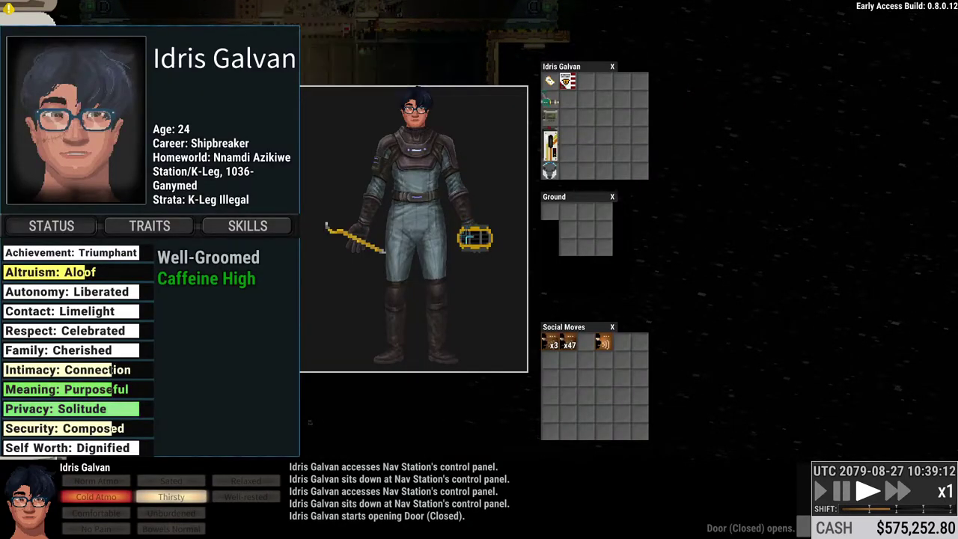
pyautogui.rightClick(475, 238)
pyautogui.click(473, 180)
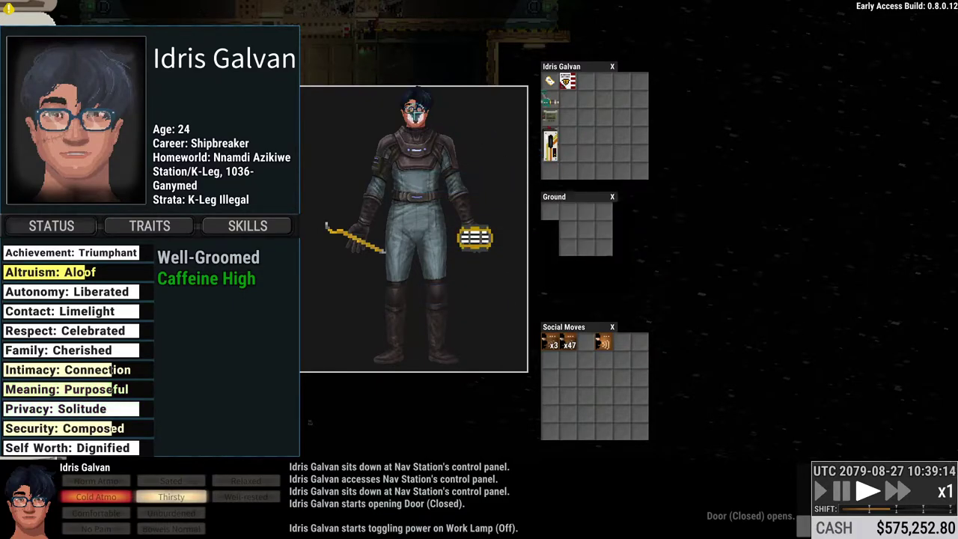
pyautogui.press('Tab')
# Walk out through the exterior airlock into the docked vessel's rooms.
pyautogui.click(369, 318)
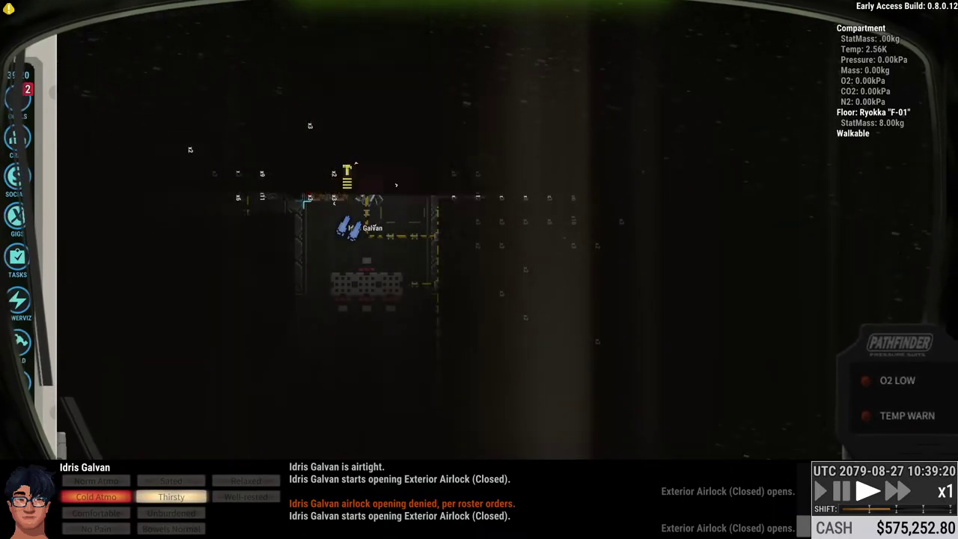
pyautogui.rightClick(269, 198)
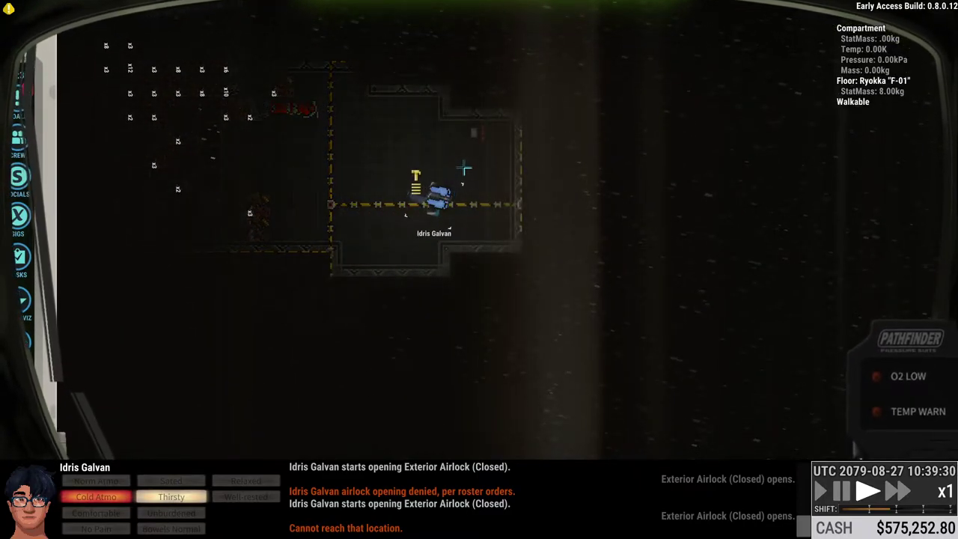
pyautogui.rightClick(472, 136)
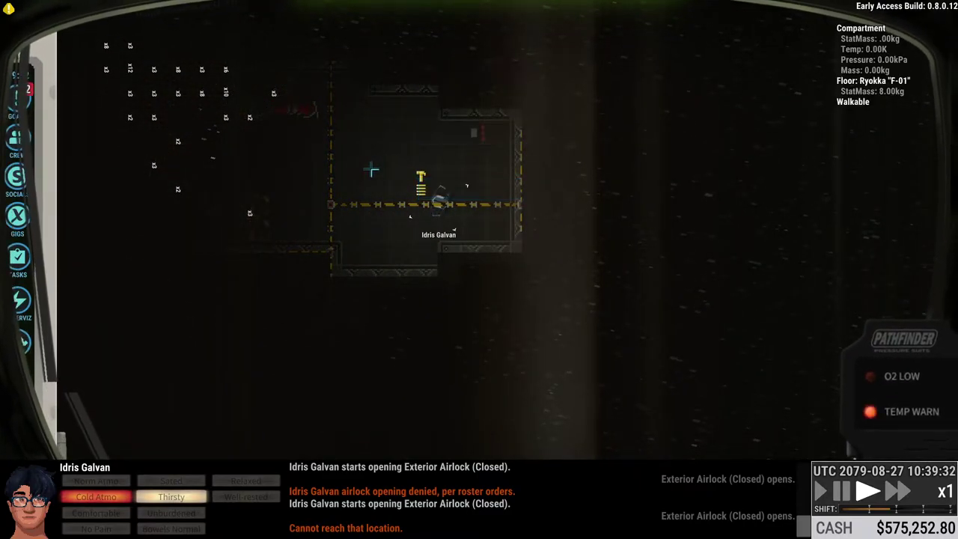
pyautogui.rightClick(475, 134)
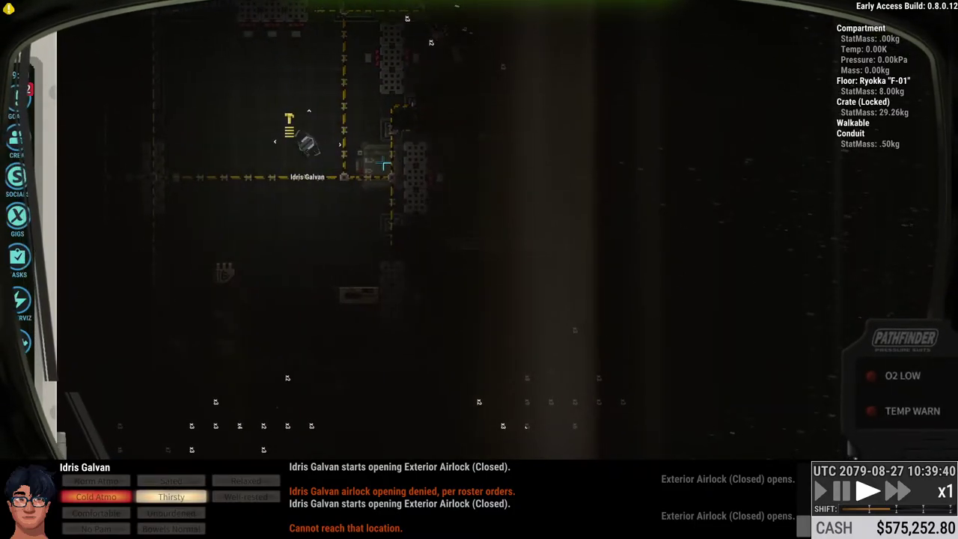
# Pry open the locked crate.
pyautogui.rightClick(399, 169)
pyautogui.click(339, 165)
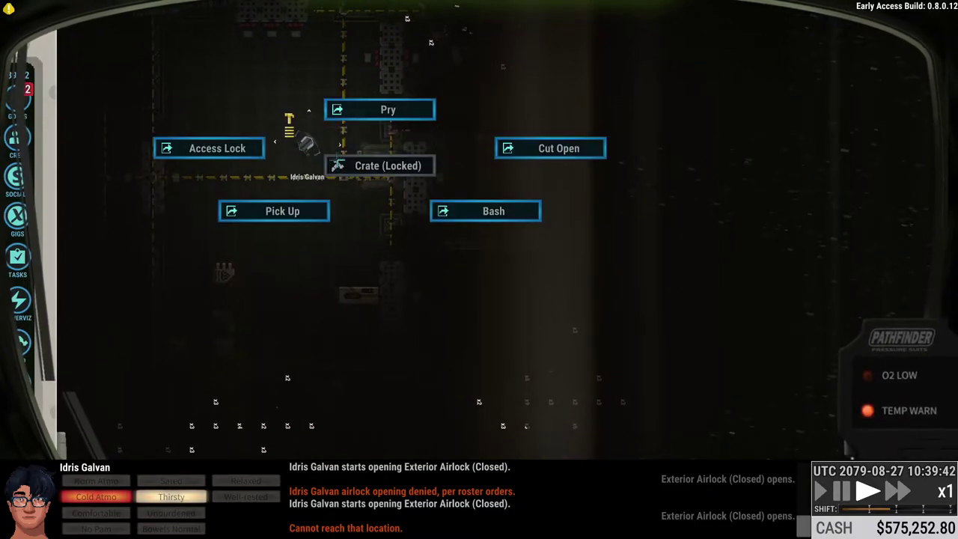
pyautogui.click(378, 111)
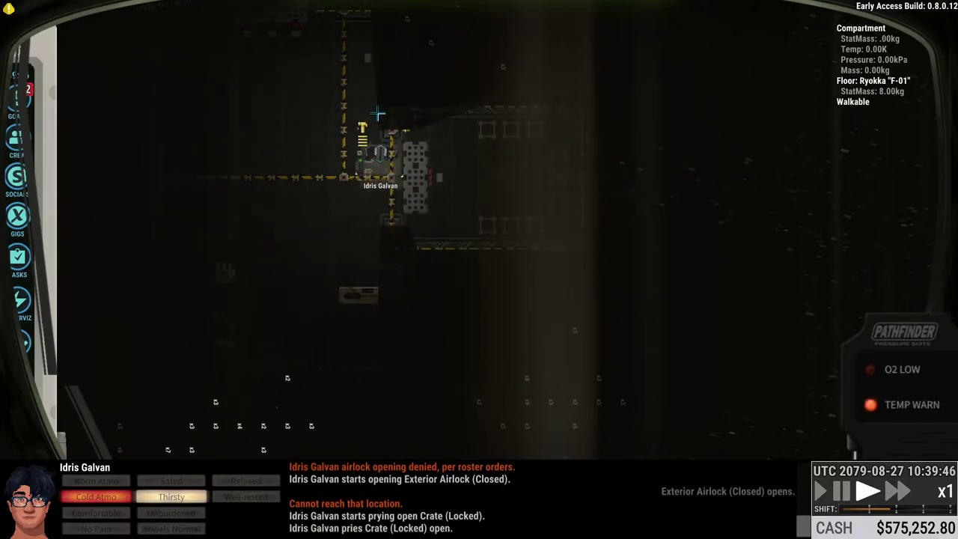
# Move the Weber Laser Torch from the crate into personal inventory.
pyautogui.rightClick(378, 163)
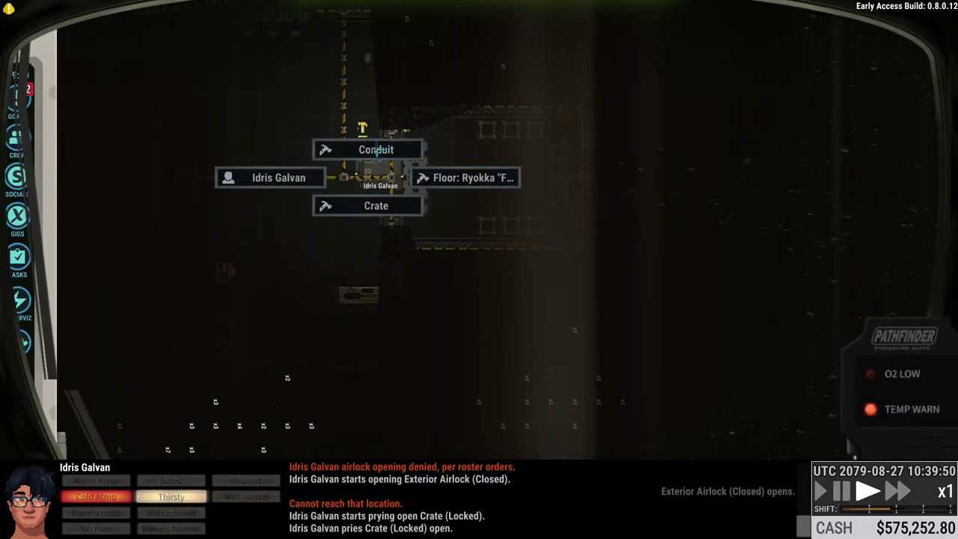
pyautogui.click(355, 205)
pyautogui.click(380, 109)
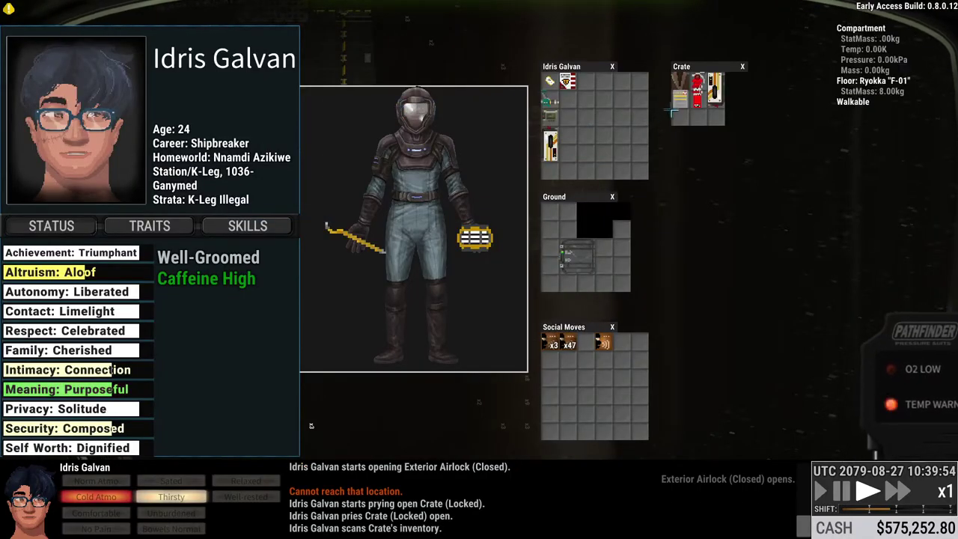
pyautogui.click(416, 172)
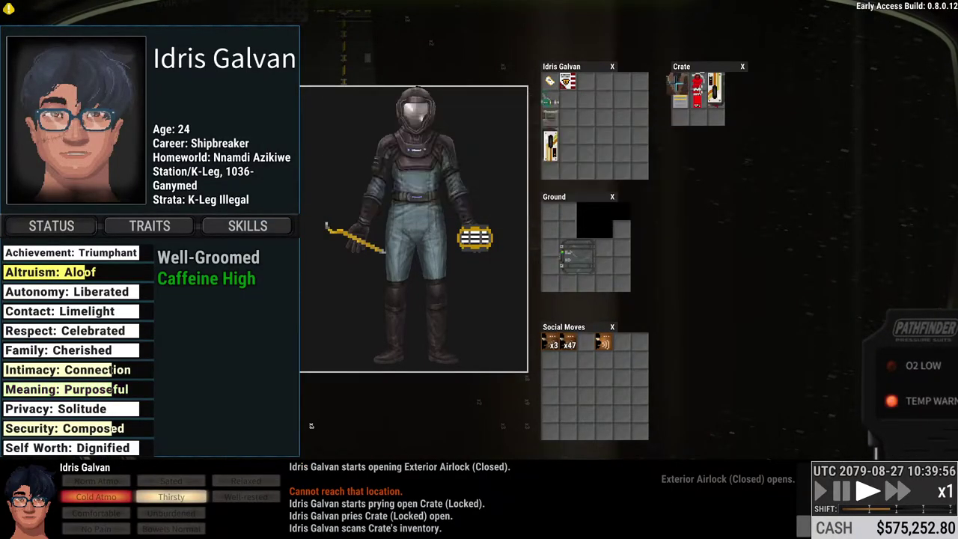
pyautogui.click(639, 83)
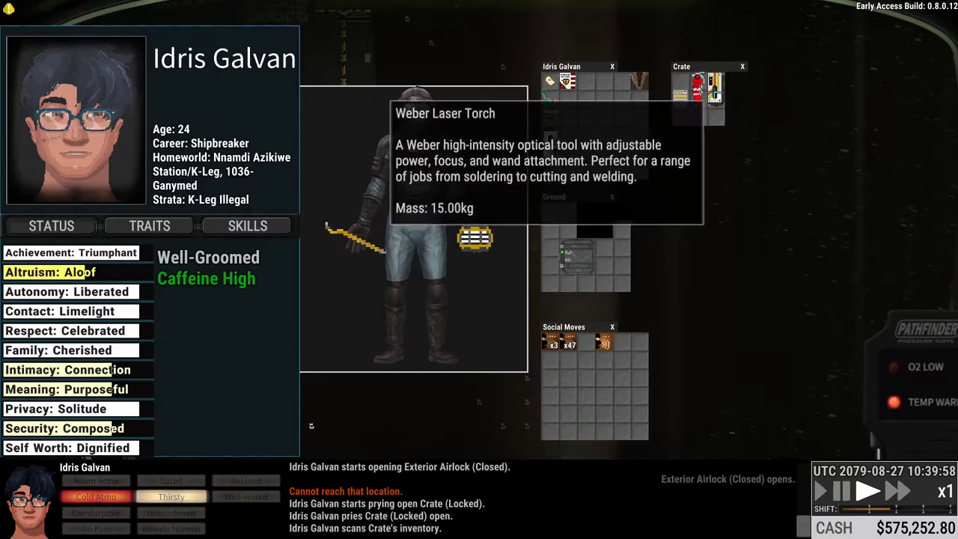
pyautogui.moveTo(713, 92); pyautogui.dragTo(639, 105)
pyautogui.press('Escape')
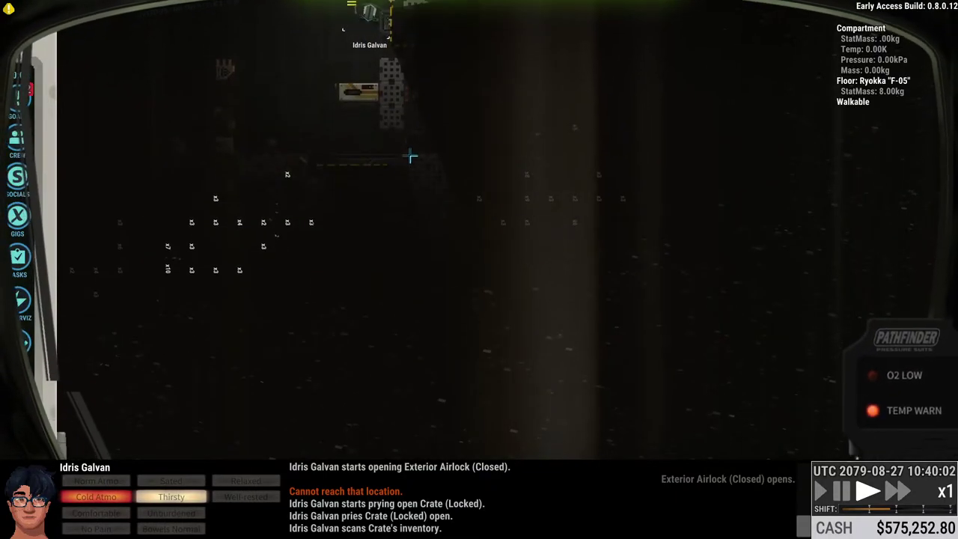
# Move the Weber Laser Torch from the ground into the inventory.
pyautogui.click(366, 70)
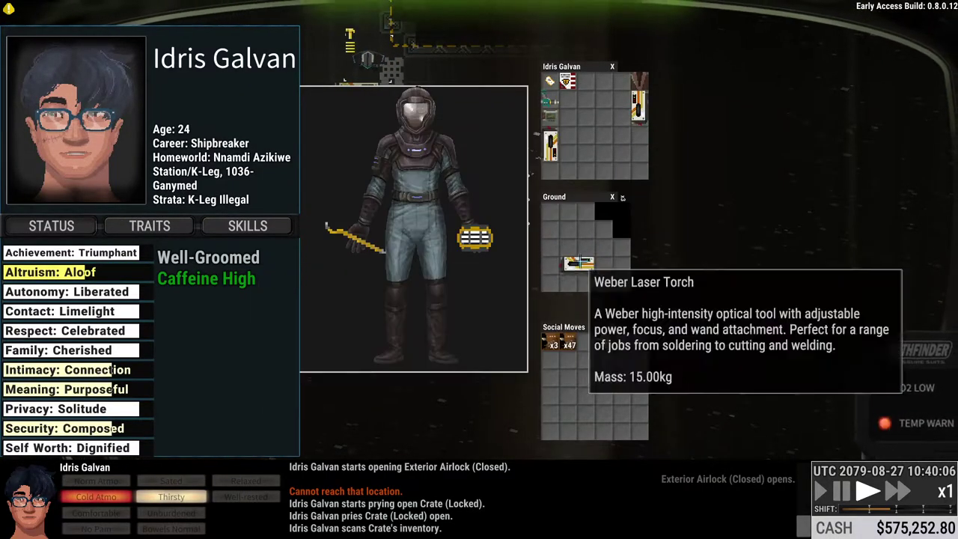
pyautogui.moveTo(578, 263); pyautogui.dragTo(638, 150)
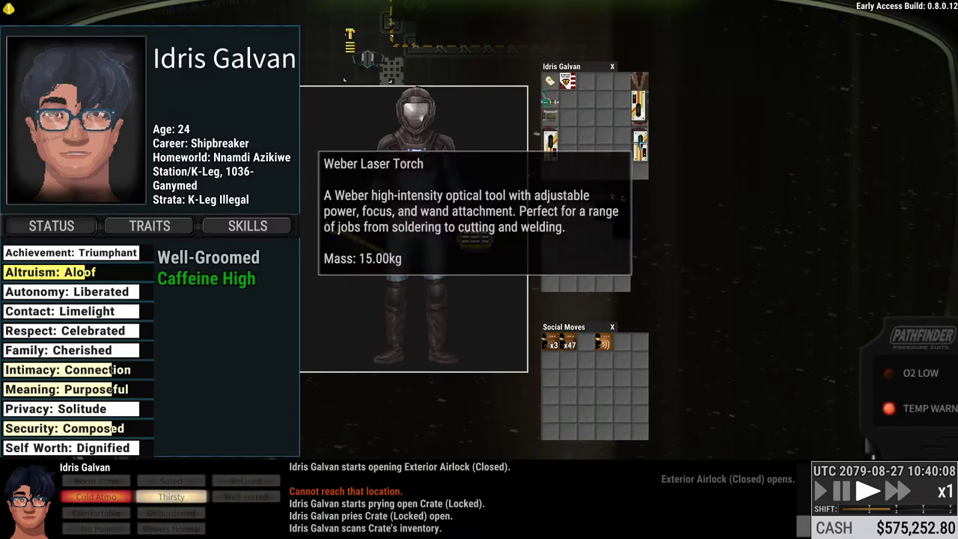
pyautogui.press('Escape')
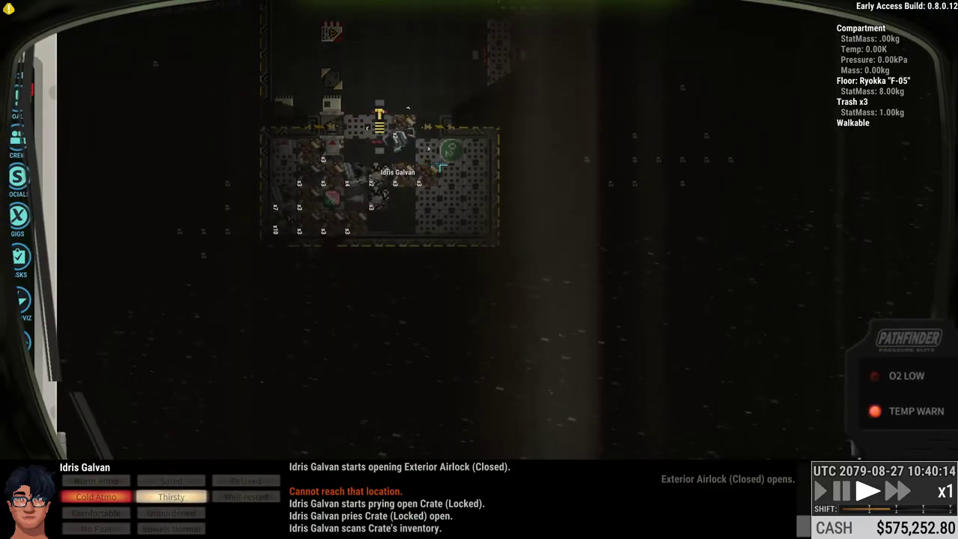
# Walk to another spot and pick up the Mystery Meat from the ground.
pyautogui.rightClick(357, 195)
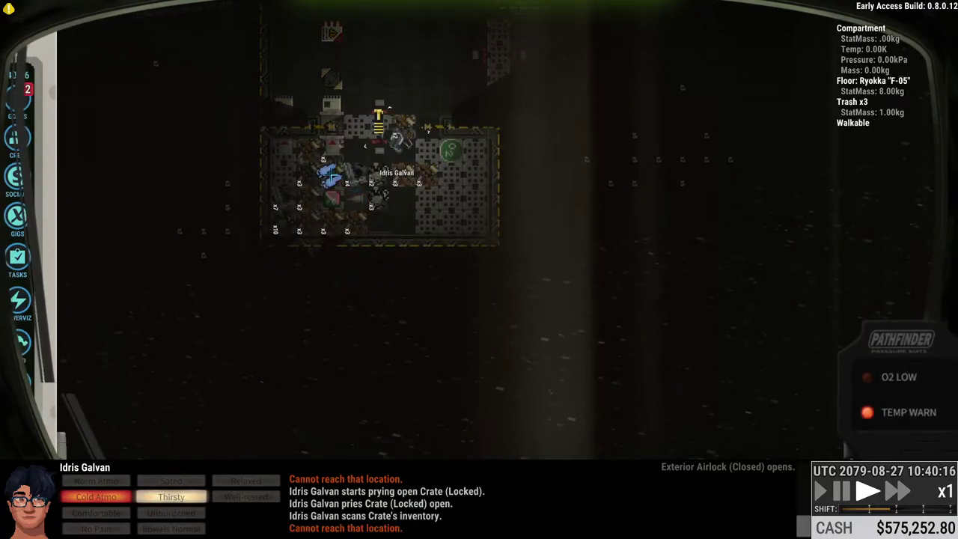
pyautogui.press('i')
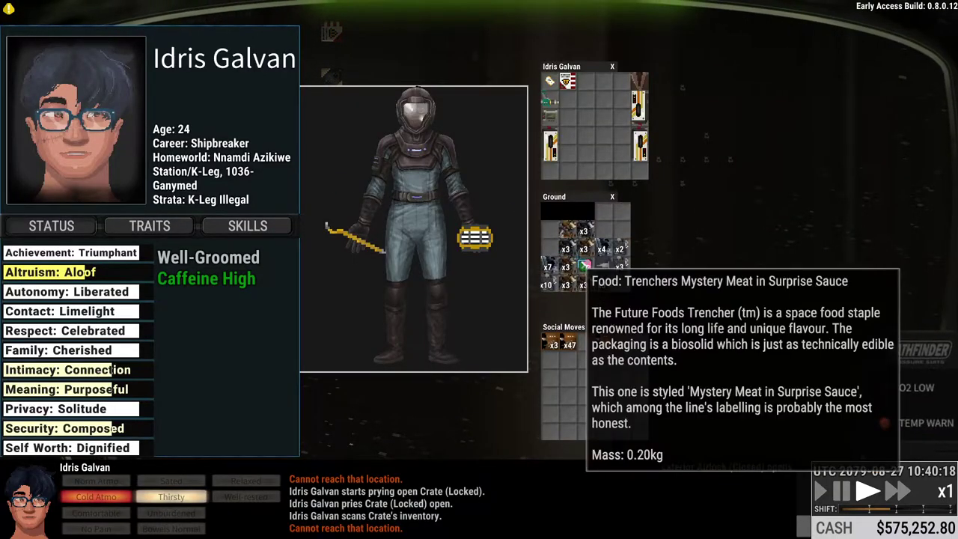
pyautogui.moveTo(585, 265); pyautogui.dragTo(640, 173)
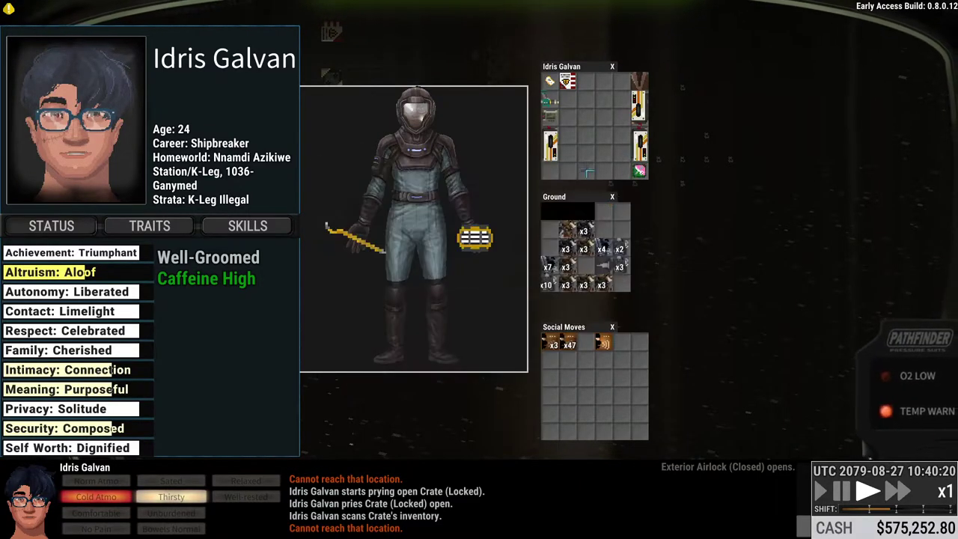
pyautogui.moveTo(416, 254)
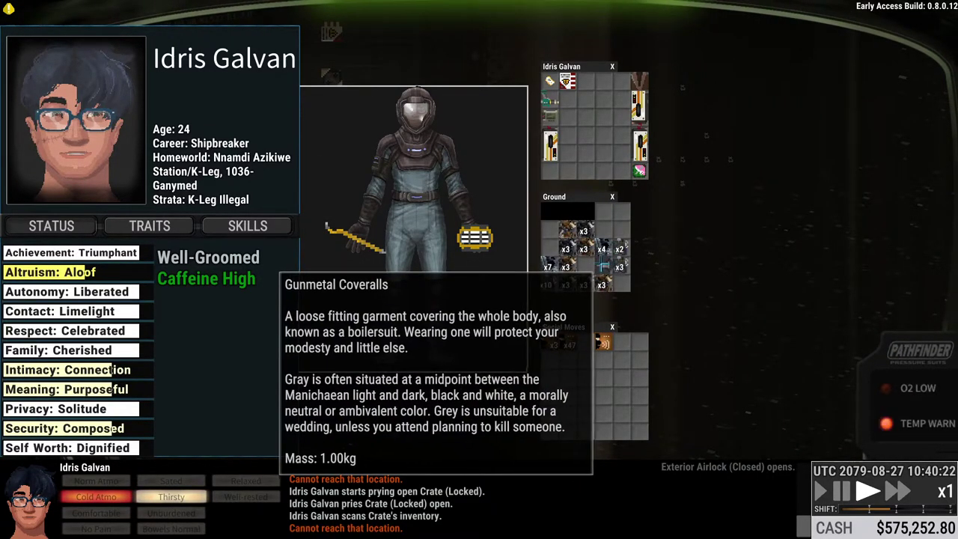
pyautogui.press('Escape')
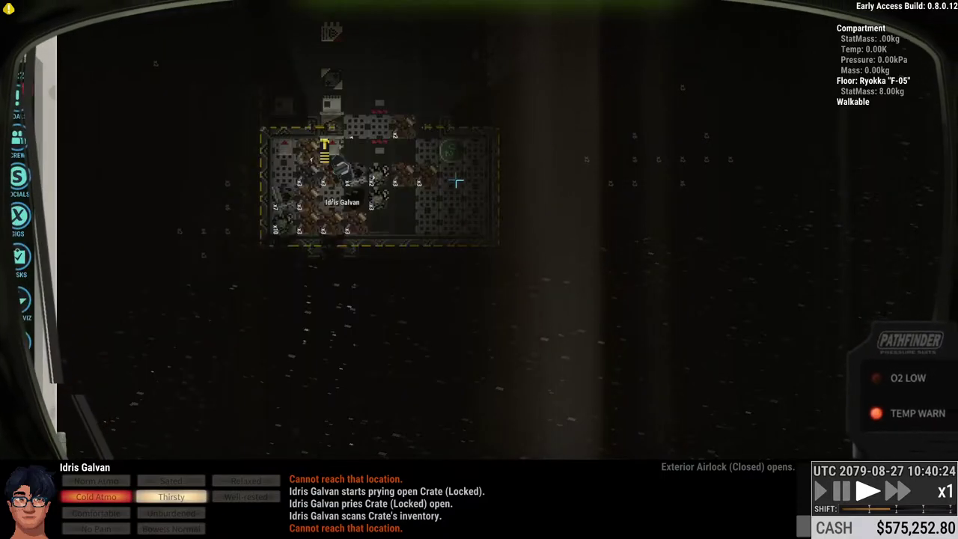
pyautogui.press('i')
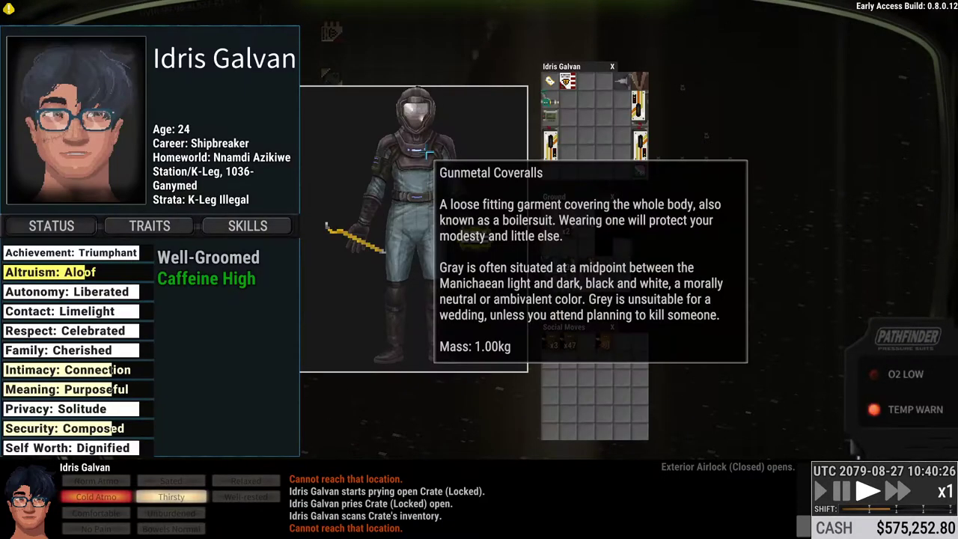
pyautogui.press('Escape')
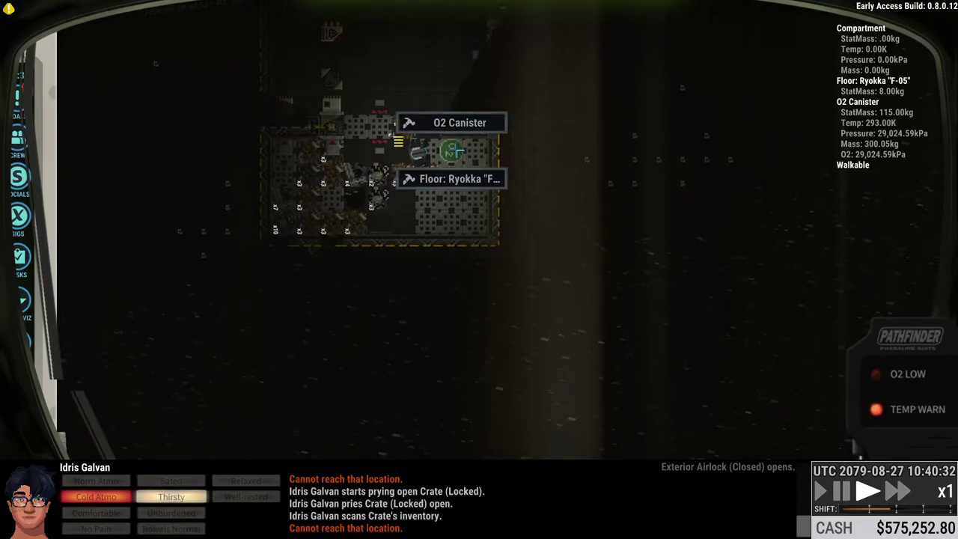
# Uninstall the O2 Canister, move it from Ground into Idris's inventory, and walk onward.
pyautogui.click(449, 123)
pyautogui.click(449, 94)
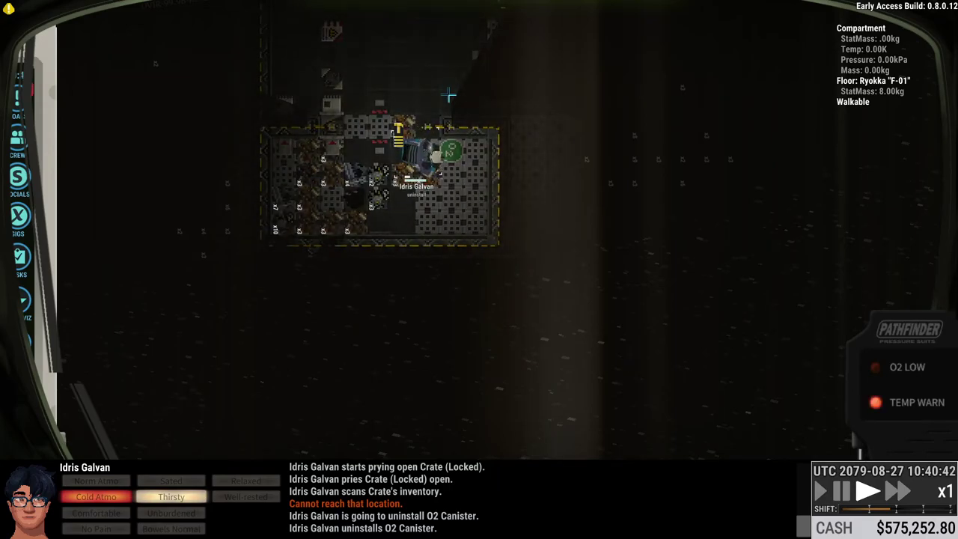
pyautogui.press('=')
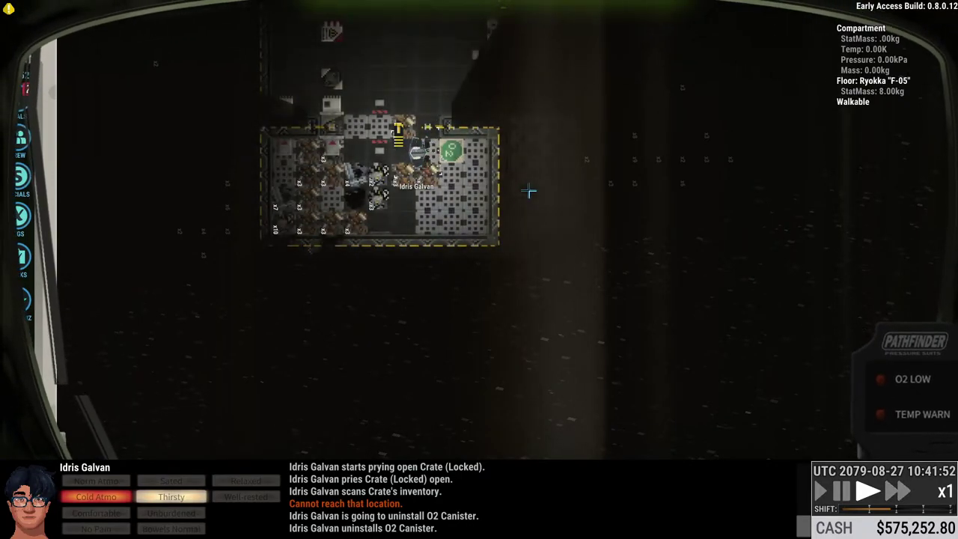
pyautogui.press('Tab')
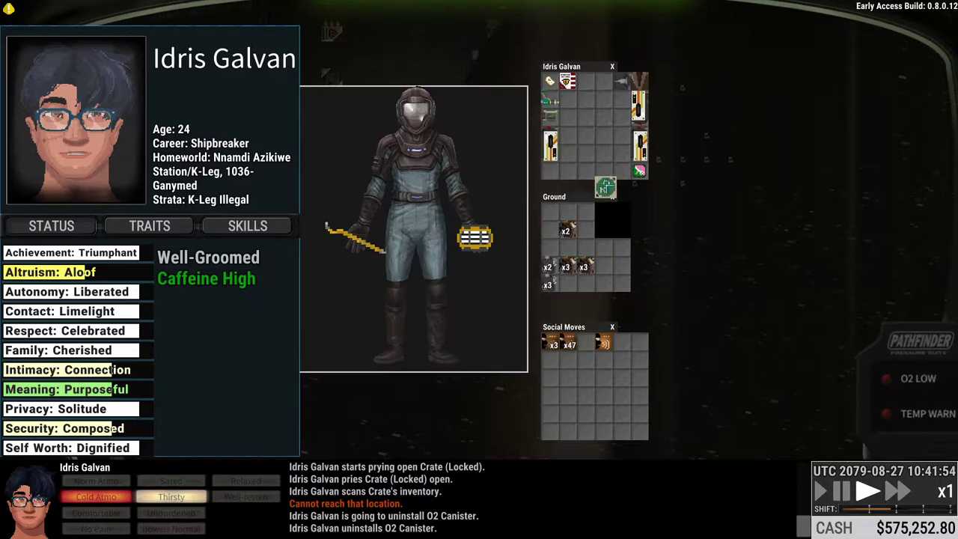
pyautogui.moveTo(604, 247); pyautogui.dragTo(604, 171)
pyautogui.press('Tab')
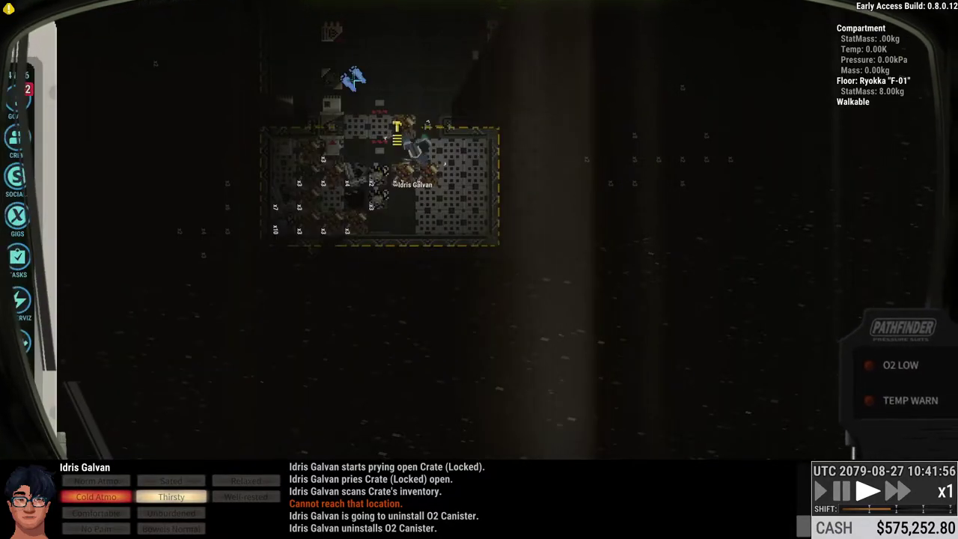
pyautogui.click(363, 127)
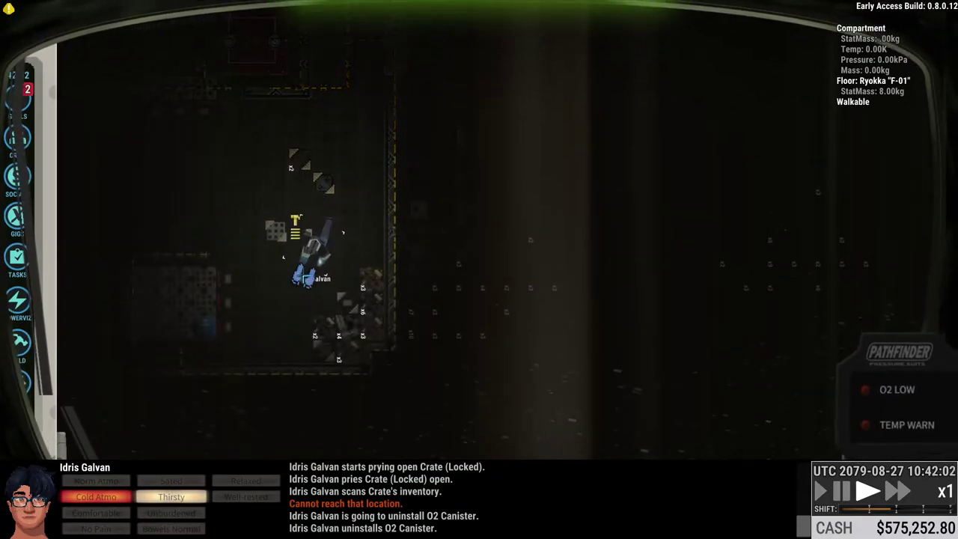
# Pan to the next compartment and uninstall the switched-off IC Fusion Reactor.
pyautogui.click(302, 300)
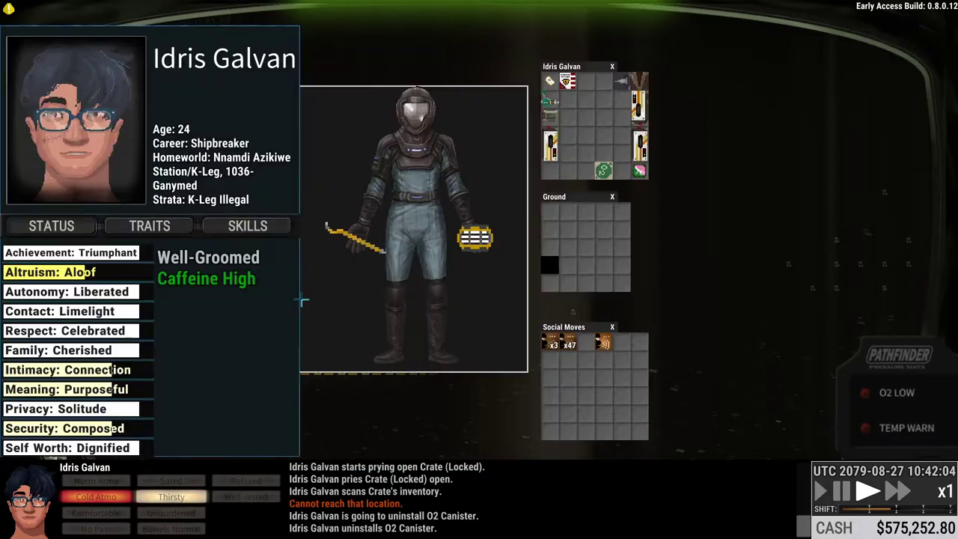
pyautogui.press('Escape')
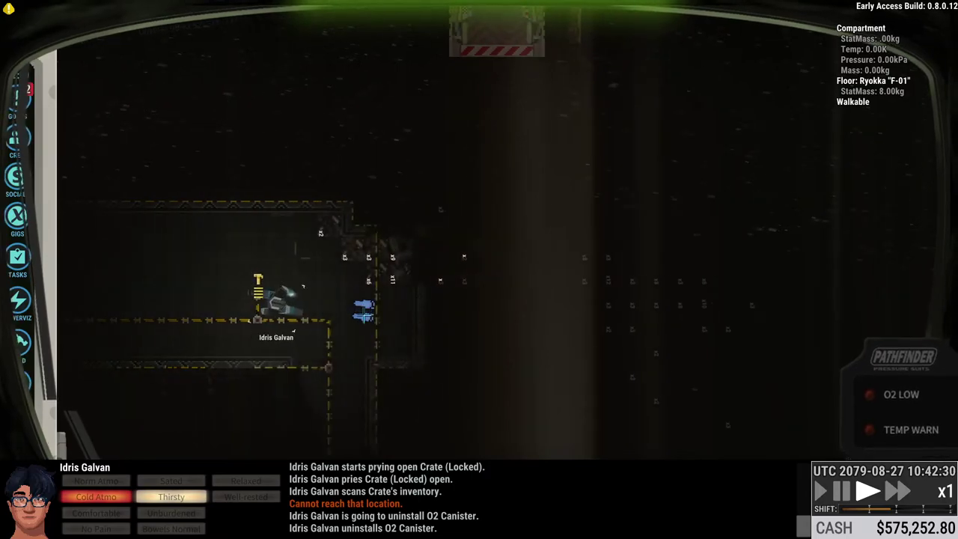
pyautogui.press('s')
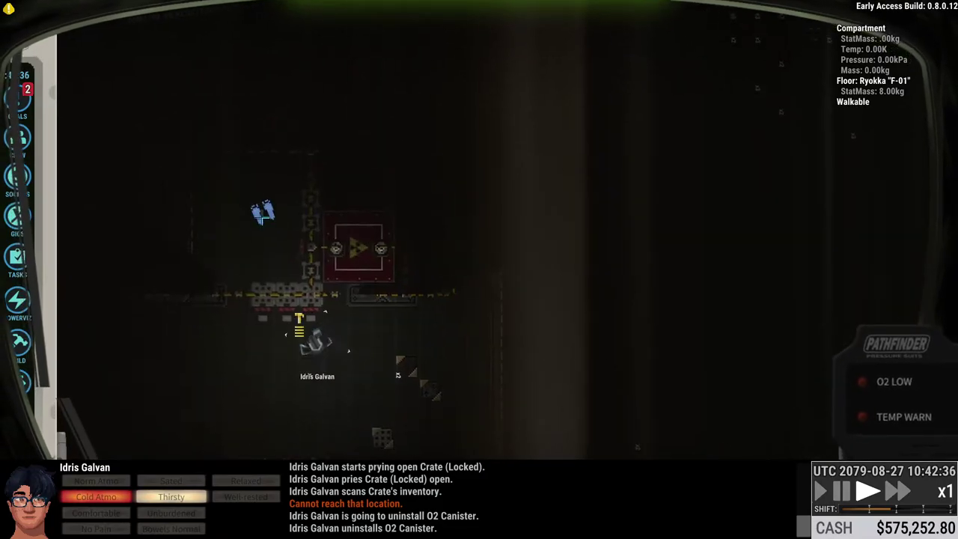
pyautogui.rightClick(313, 219)
pyautogui.click(309, 304)
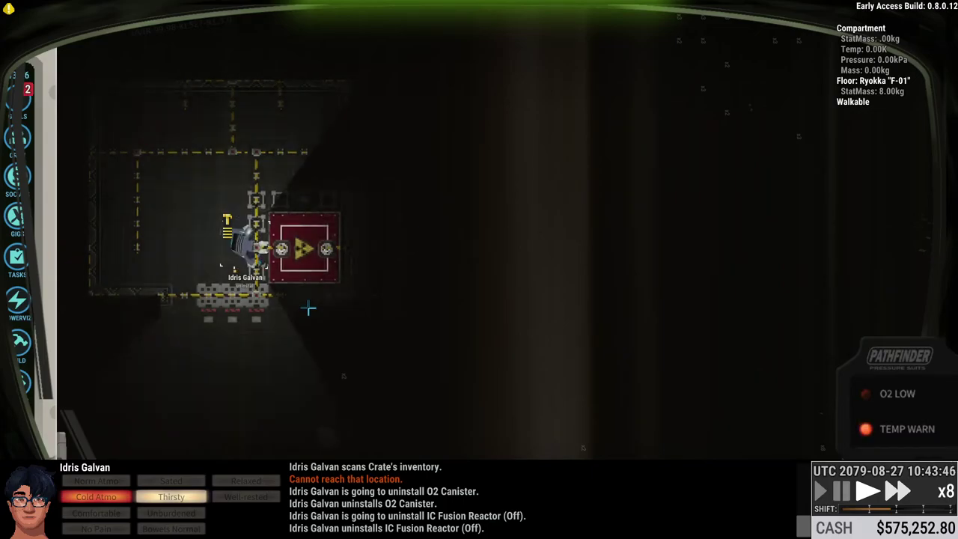
# Slow time, pick up the Hull Patch from the ground, and head for the airlock.
pyautogui.press('-')
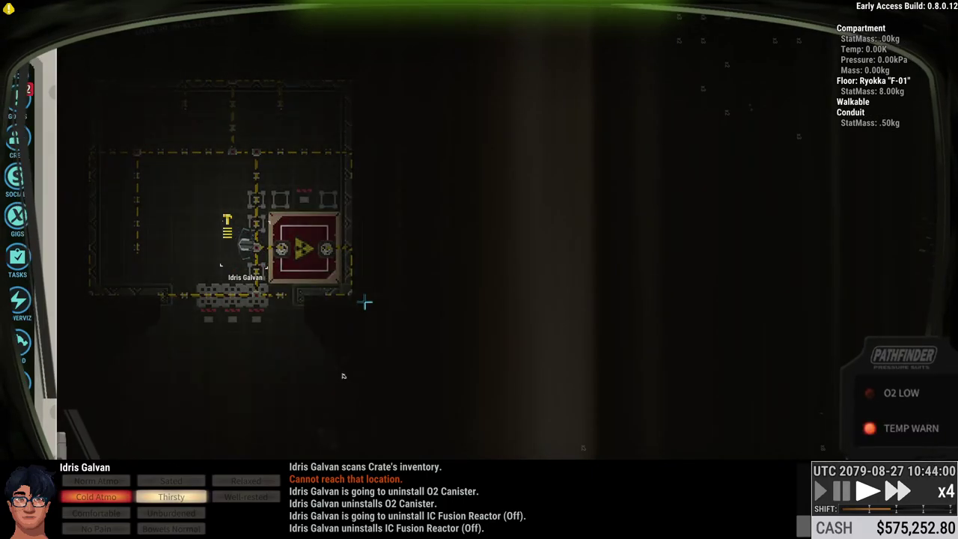
pyautogui.press('i')
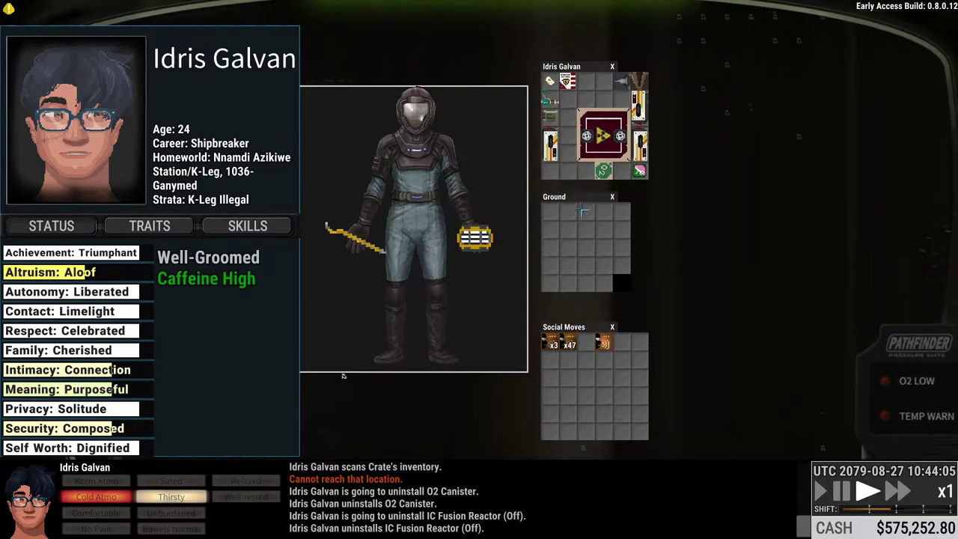
pyautogui.press('i')
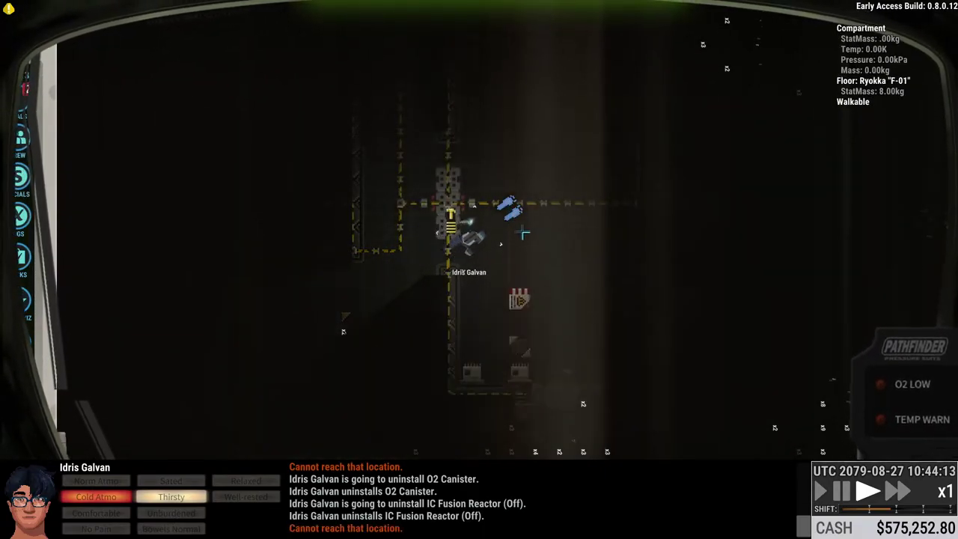
pyautogui.click(458, 226)
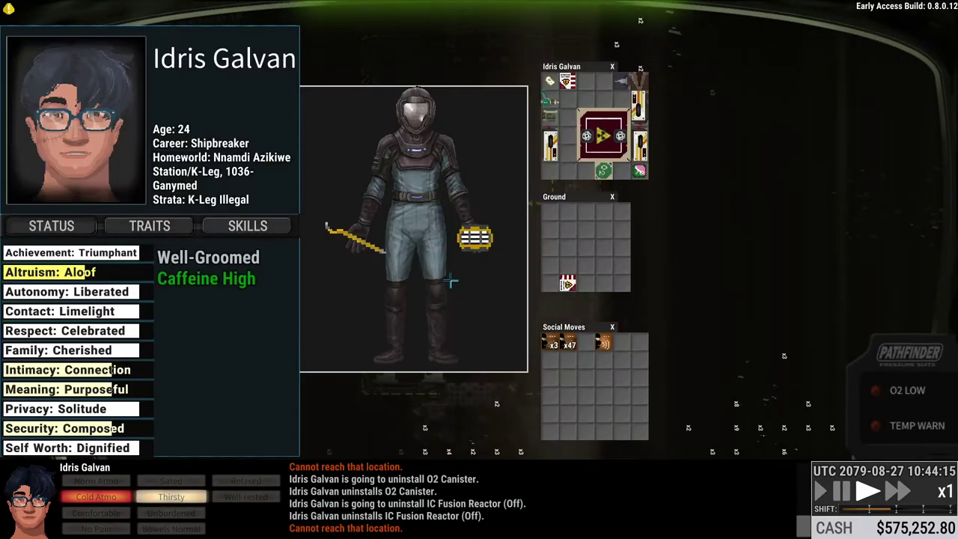
pyautogui.click(566, 278)
pyautogui.press('Escape')
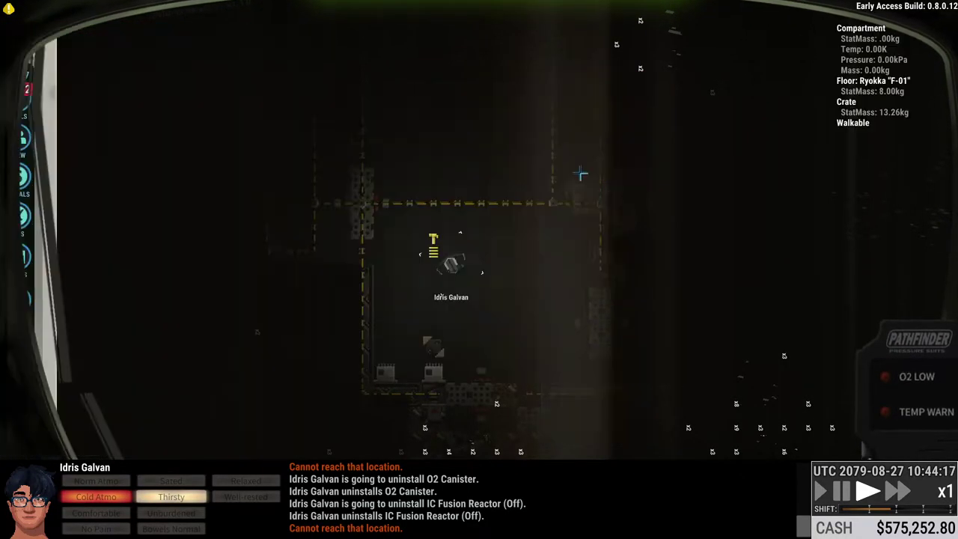
pyautogui.rightClick(480, 182)
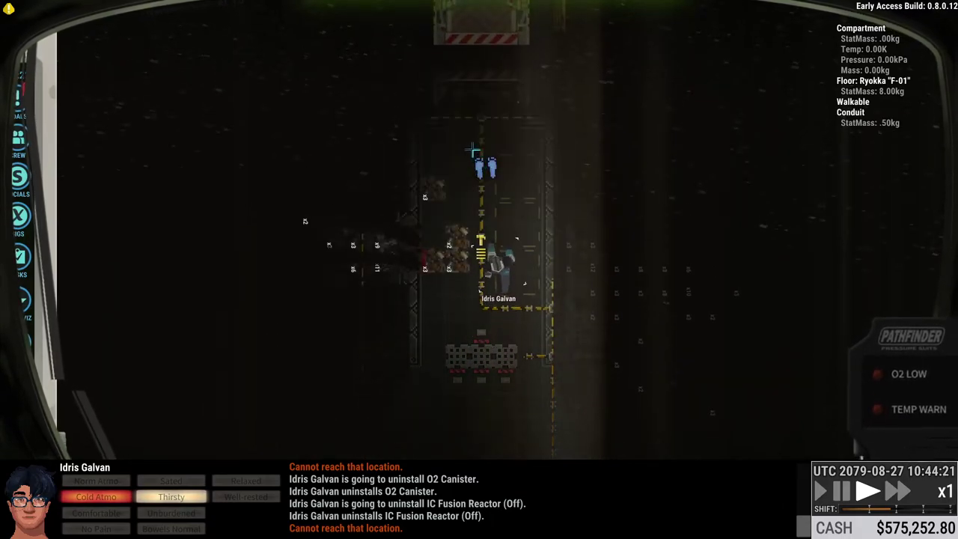
# Follow Idris back aboard the ship, take off the helmet, and switch on the Work Lamp.
pyautogui.press('w')
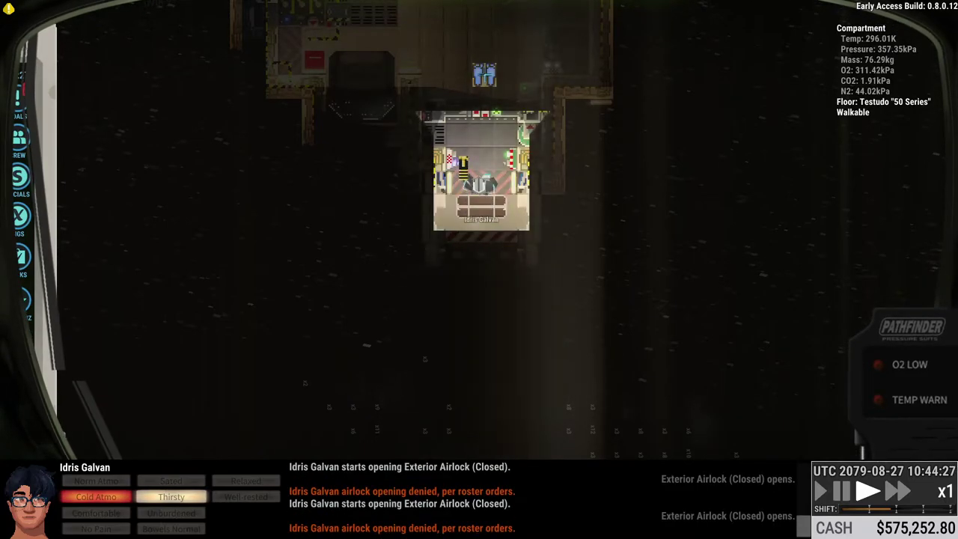
pyautogui.press('w')
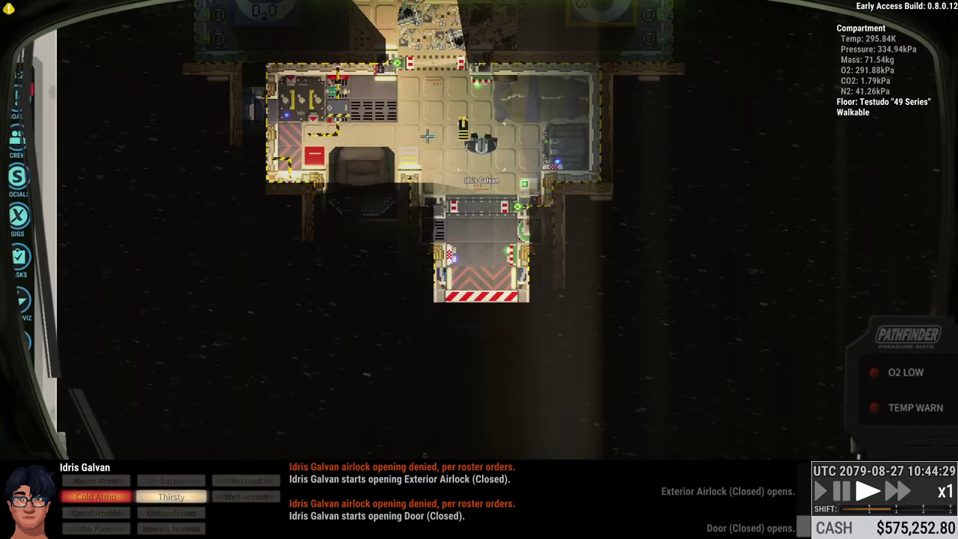
pyautogui.press('w')
pyautogui.press('a')
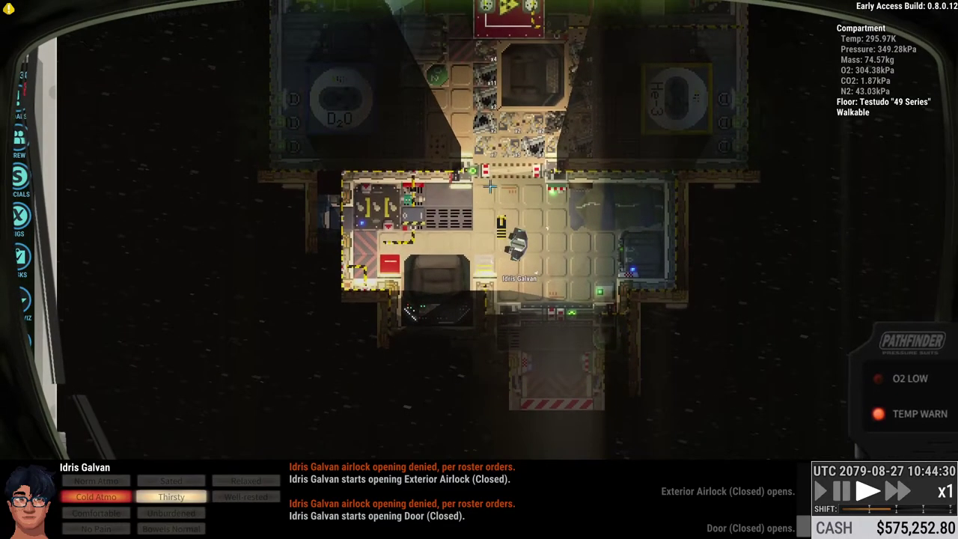
pyautogui.press('i')
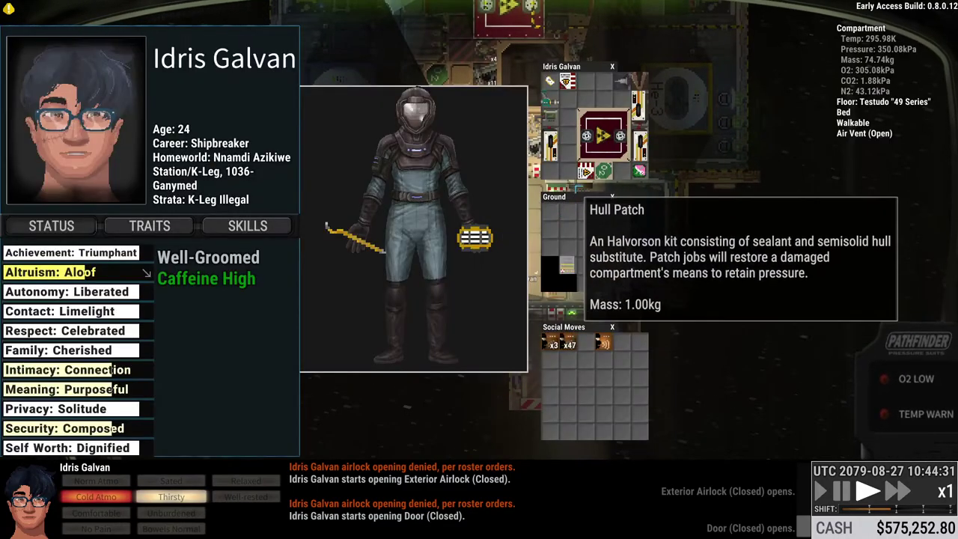
pyautogui.click(416, 109)
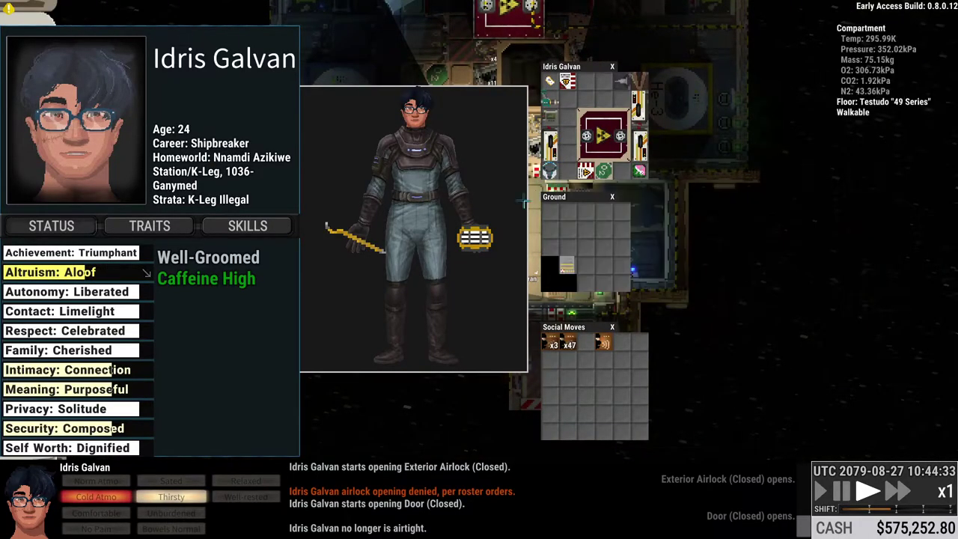
pyautogui.click(485, 182)
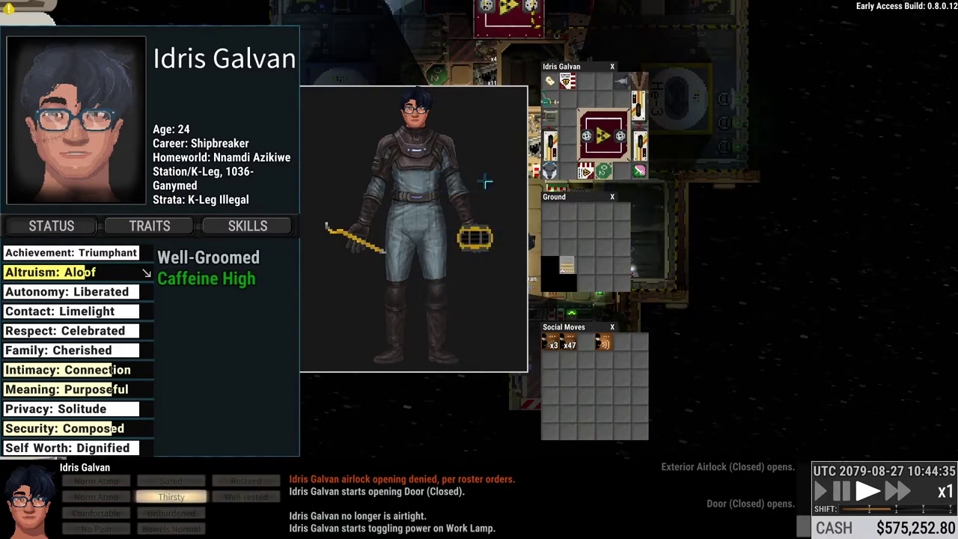
pyautogui.press('i')
pyautogui.scroll(2, 459, 154)
pyautogui.scroll(2, 459, 153)
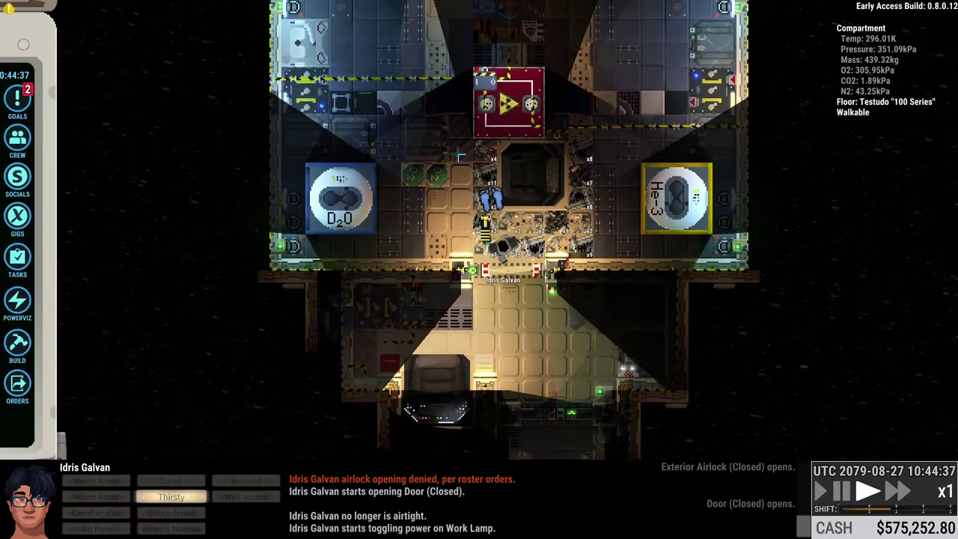
pyautogui.press('w')
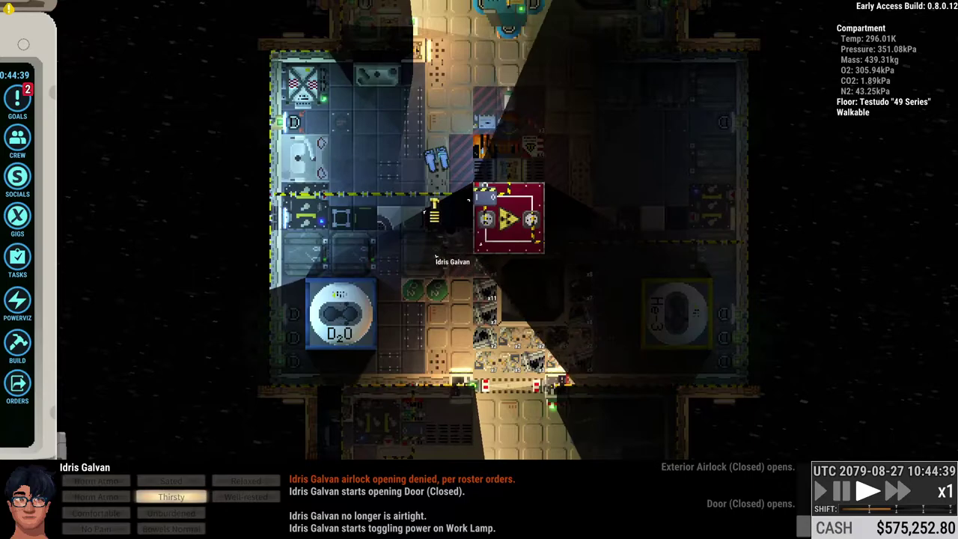
# Rearrange items in Idris's inventory and pick up the Hull Patches.
pyautogui.press('i')
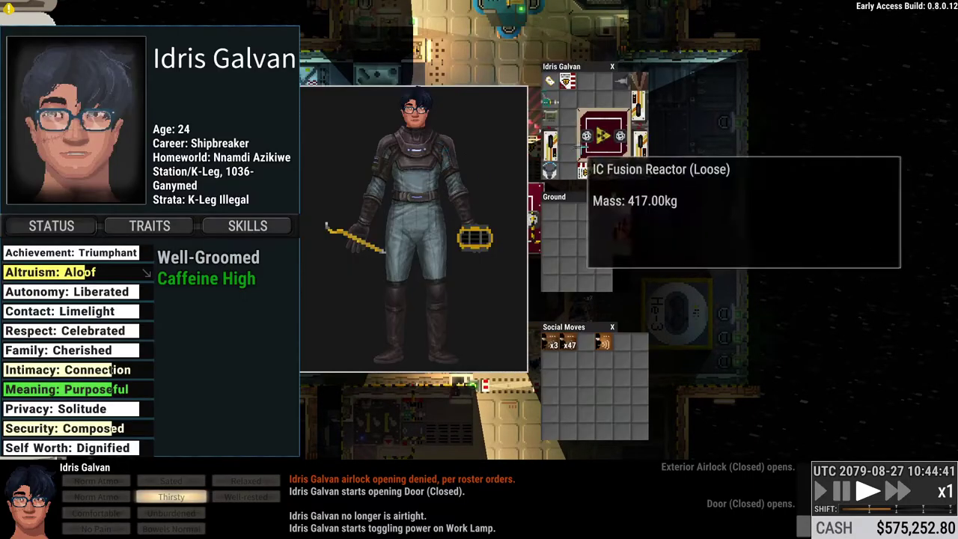
pyautogui.click(604, 171)
pyautogui.keyDown('shift'); pyautogui.click(639, 146); pyautogui.keyUp('shift')
pyautogui.click(628, 148)
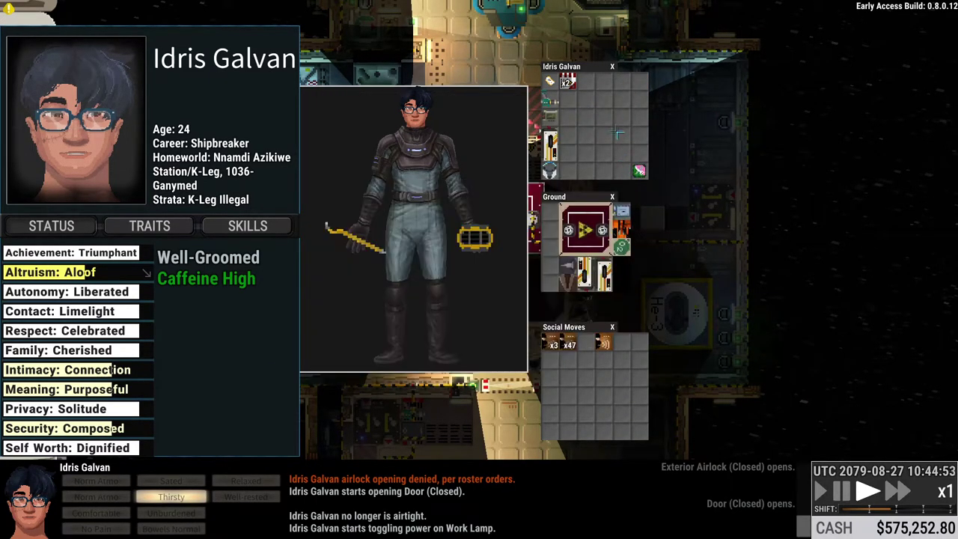
pyautogui.click(563, 81)
pyautogui.press('Escape')
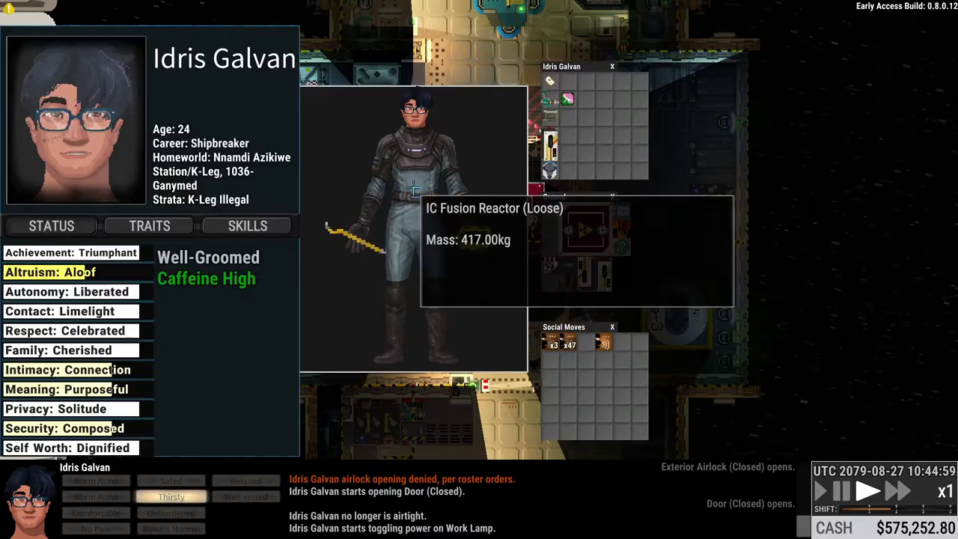
# Drop the x7 item stack onto the Ground inventory and pan back toward the nav station.
pyautogui.click(469, 197)
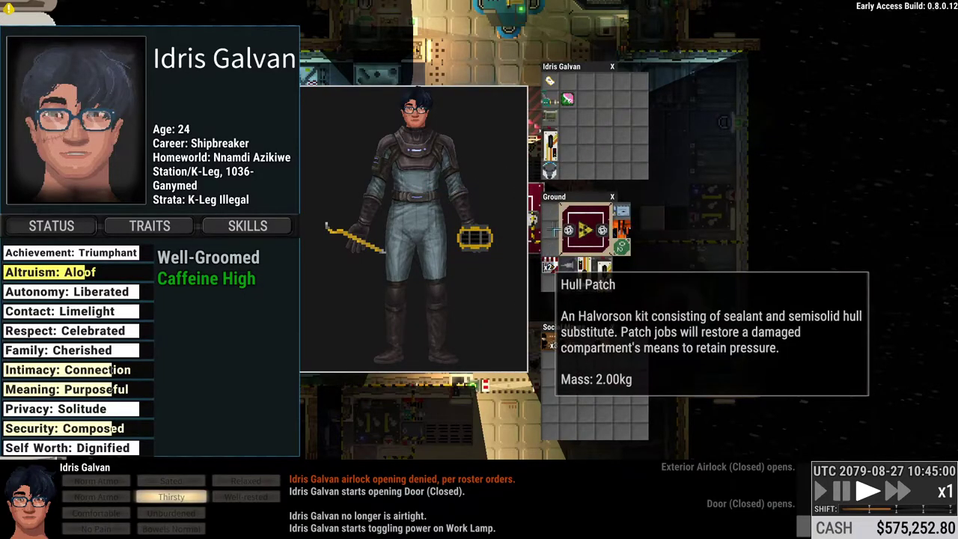
pyautogui.press('Escape')
pyautogui.click(479, 196)
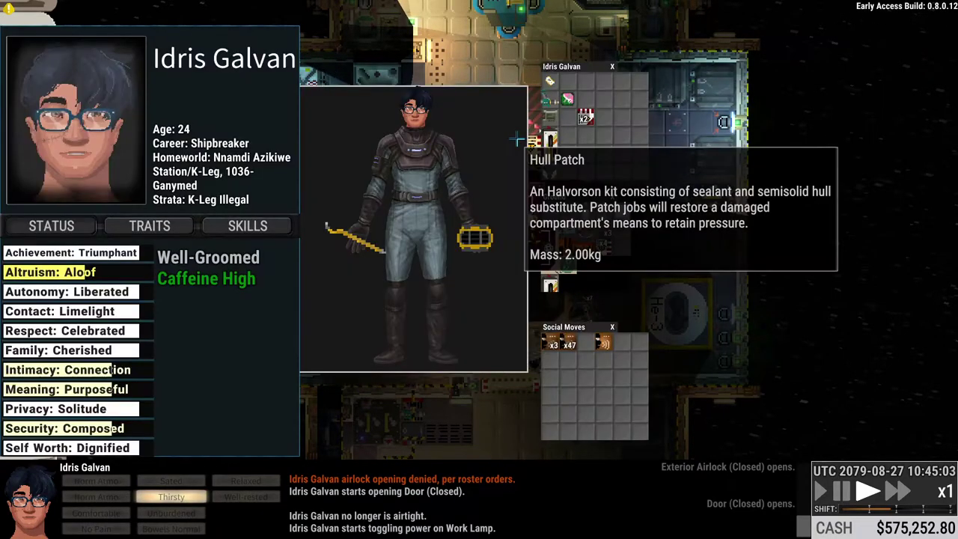
pyautogui.moveTo(585, 116)
pyautogui.mouseDown()
pyautogui.moveTo(600, 231)
pyautogui.moveTo(621, 247)
pyautogui.mouseUp()
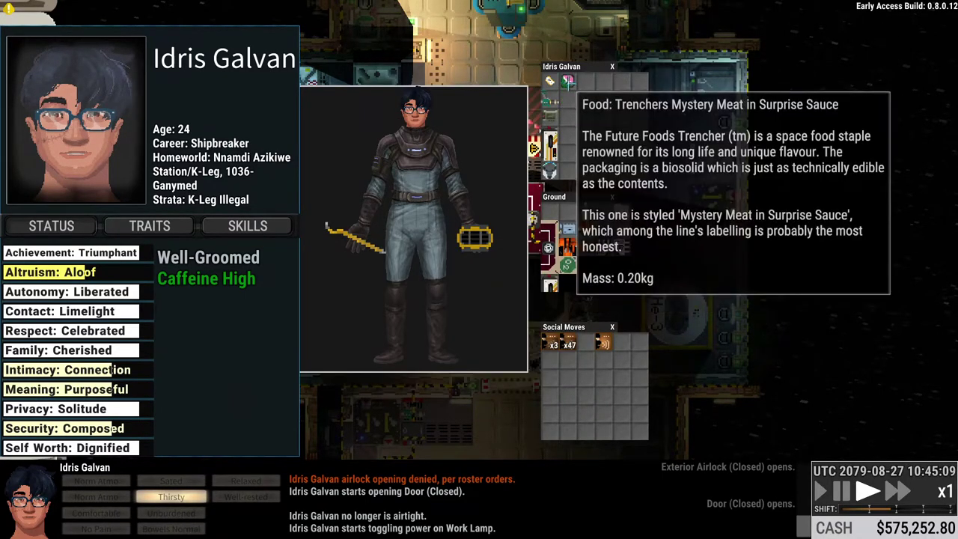
pyautogui.press('Escape')
pyautogui.press('s')
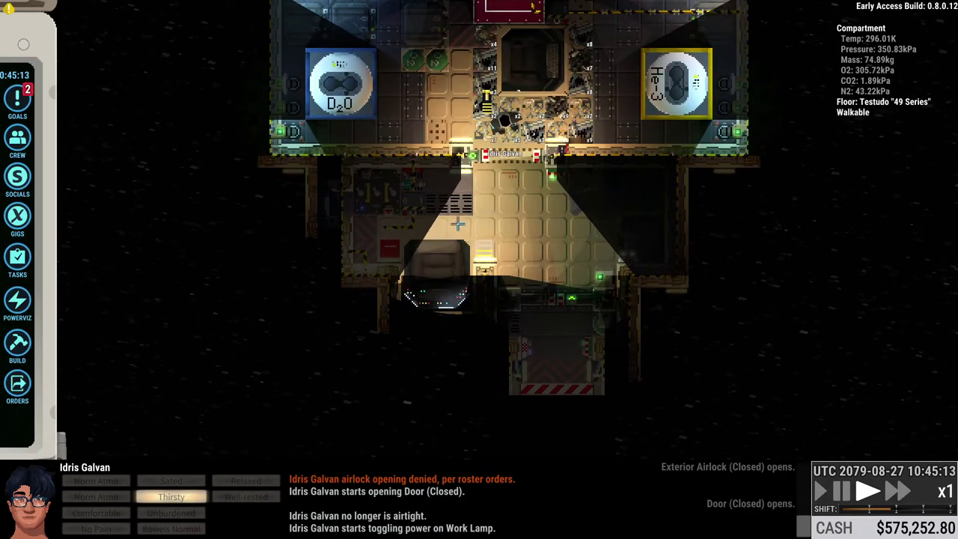
pyautogui.press('a')
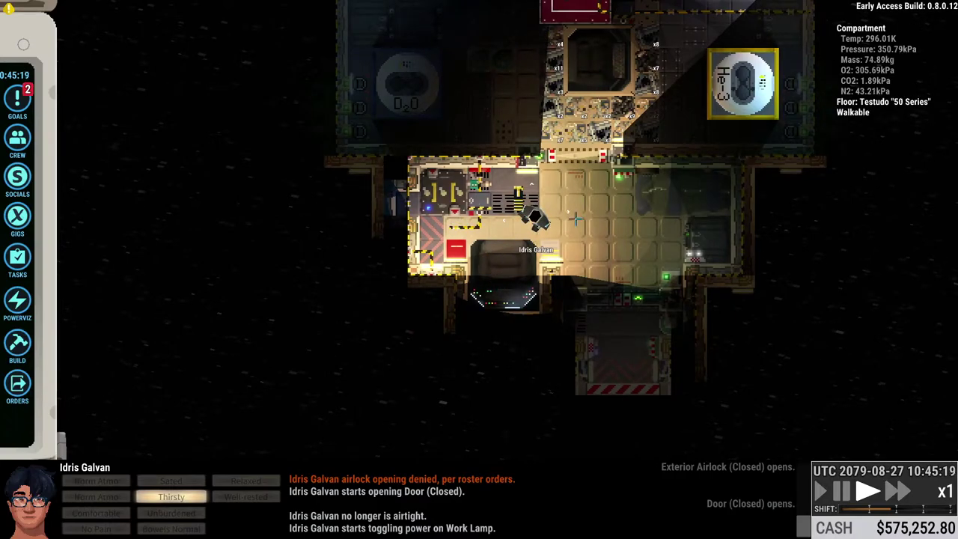
# Seat Idris at the Nav Station, opening the system map in RCS nav mode.
pyautogui.rightClick(502, 266)
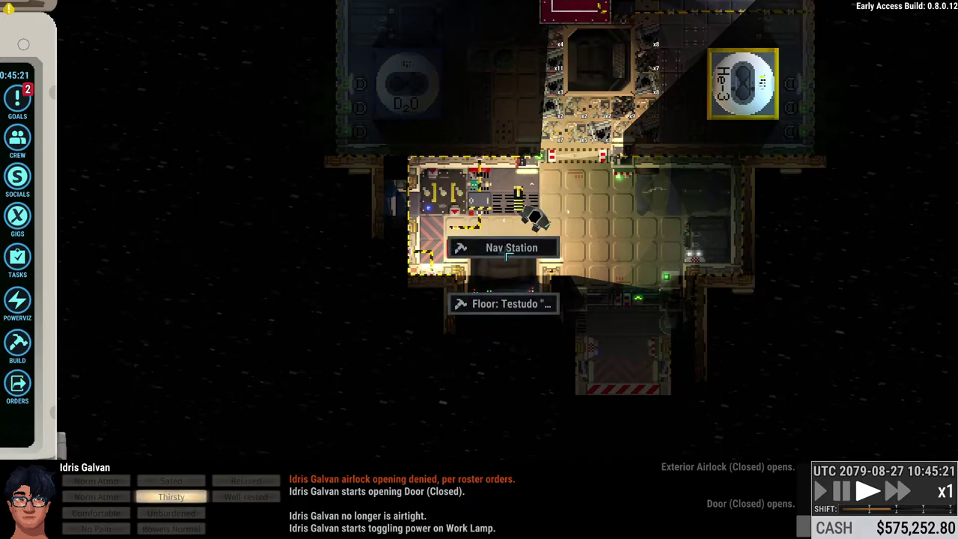
pyautogui.click(503, 247)
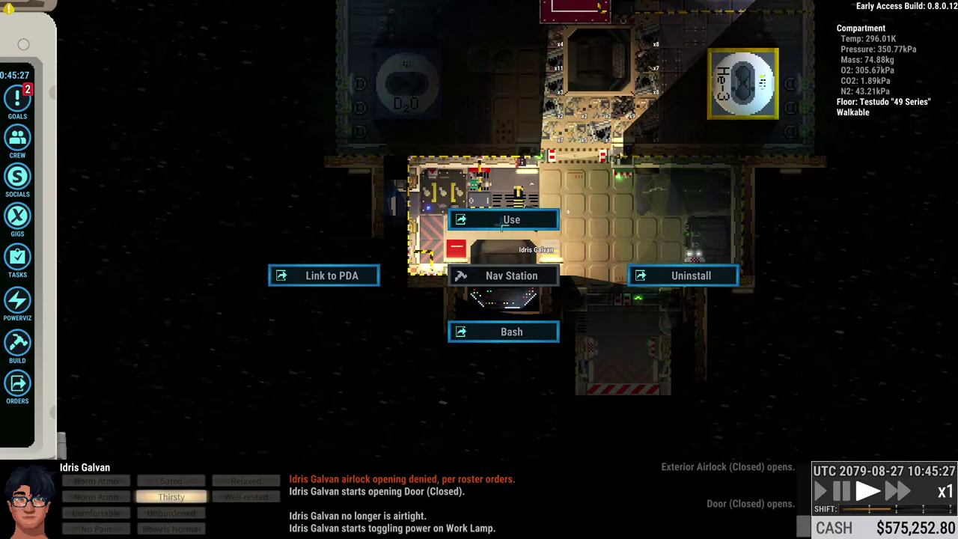
pyautogui.click(512, 219)
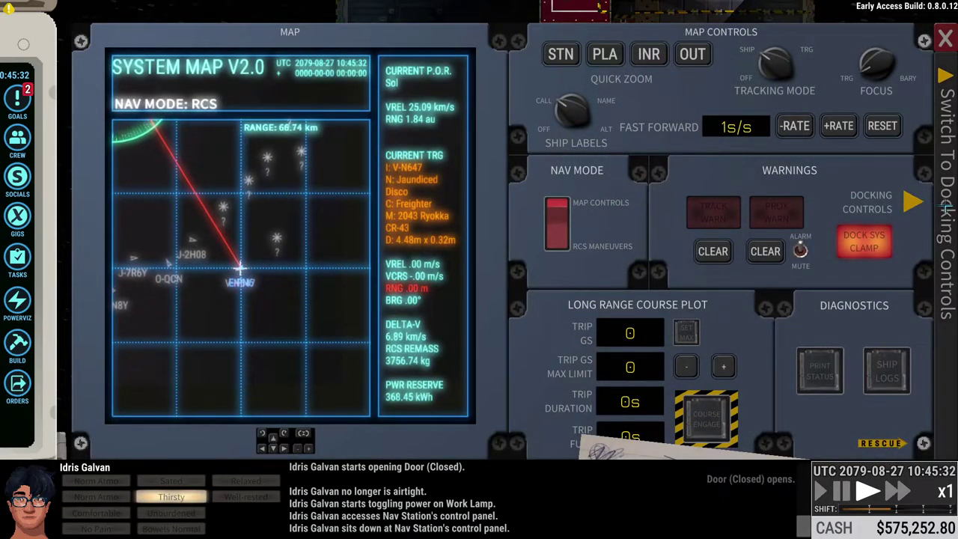
# Accept V-N647's pushback and taxi clearance in the docking controls, then close the nav panels.
pyautogui.click(914, 201)
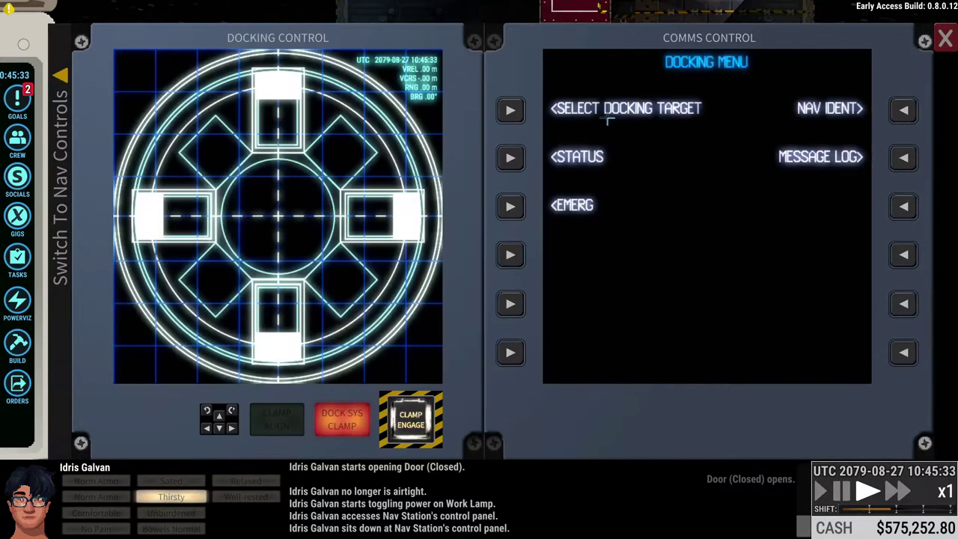
pyautogui.click(512, 110)
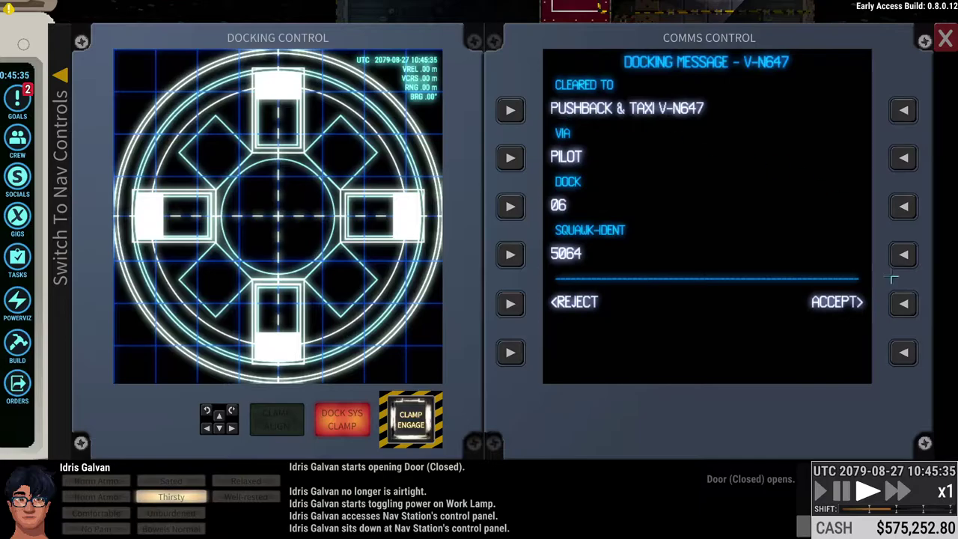
pyautogui.click(899, 302)
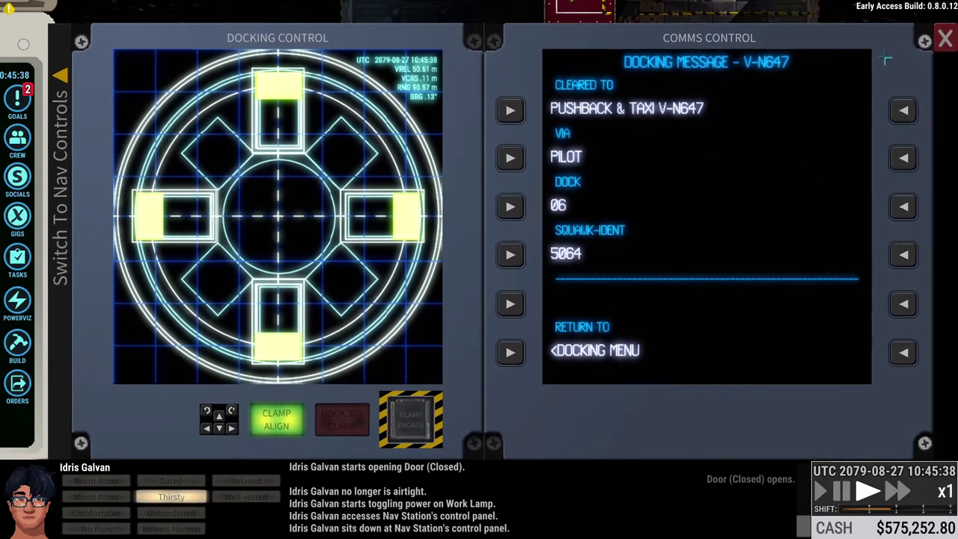
pyautogui.click(946, 39)
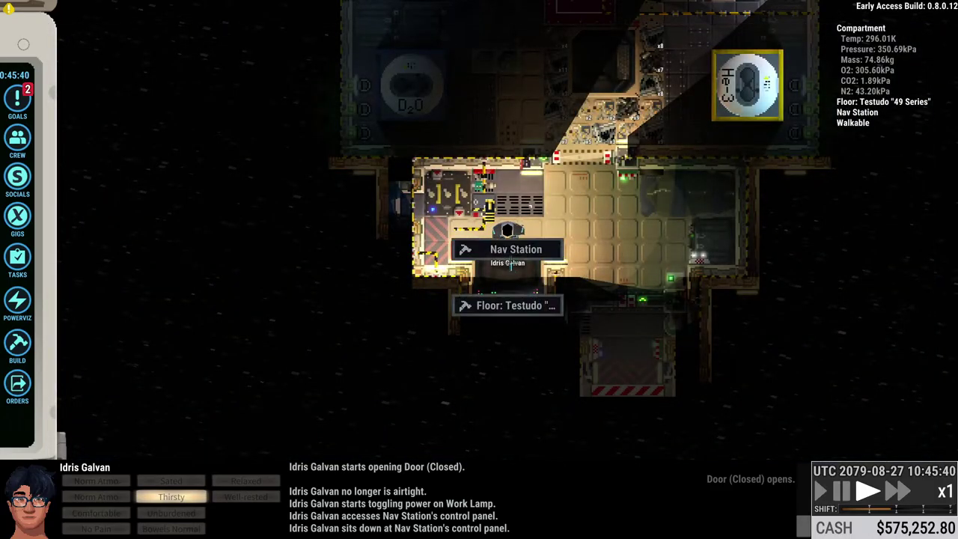
# Use the Nav Station again, thrust away from the freighter, and target OKLG, about 144 km away.
pyautogui.rightClick(508, 266)
pyautogui.click(513, 220)
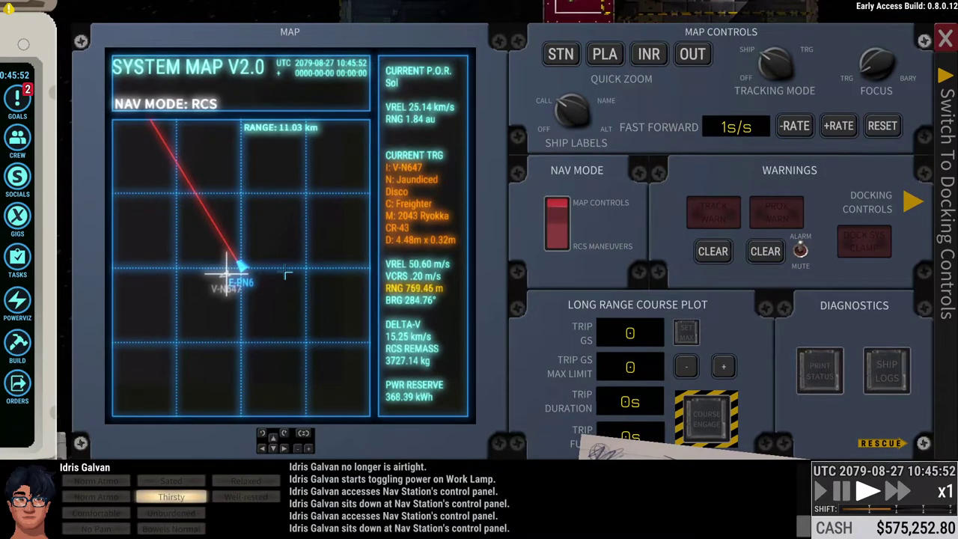
pyautogui.press('w')
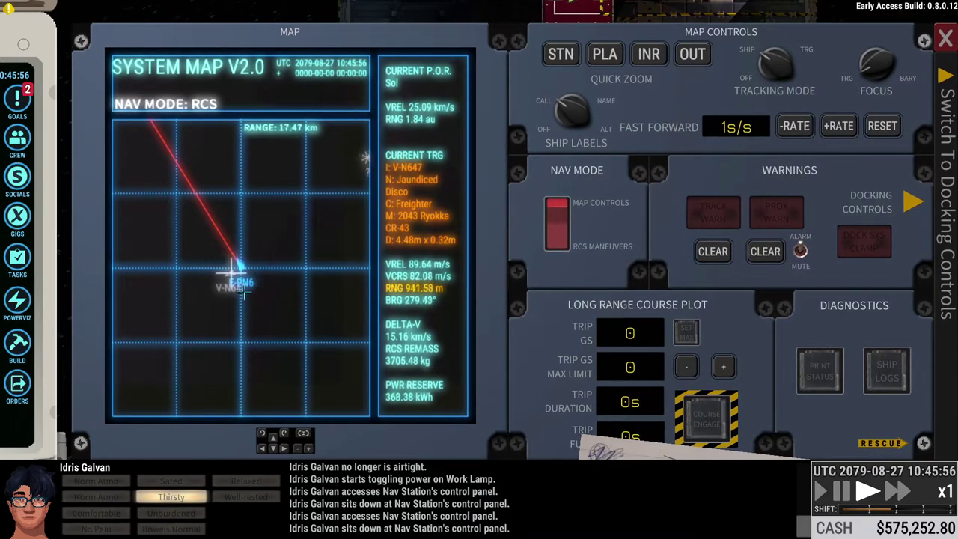
pyautogui.scroll(-3, 243, 292)
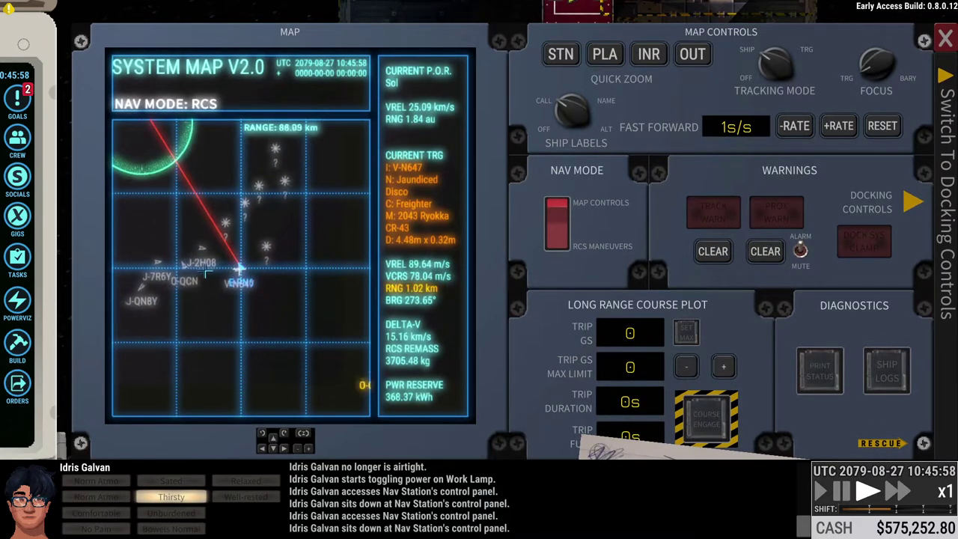
pyautogui.scroll(-2, 204, 272)
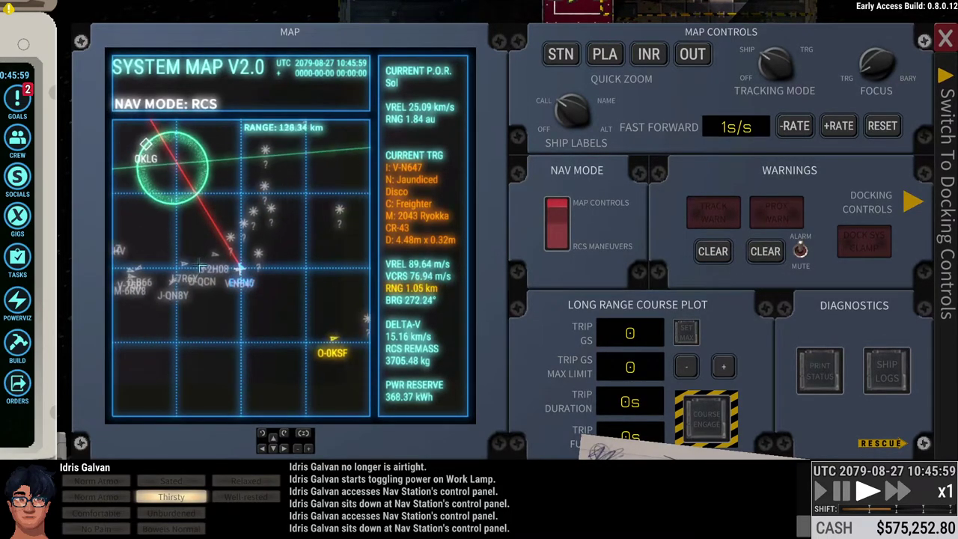
pyautogui.click(153, 155)
pyautogui.scroll(3, 187, 243)
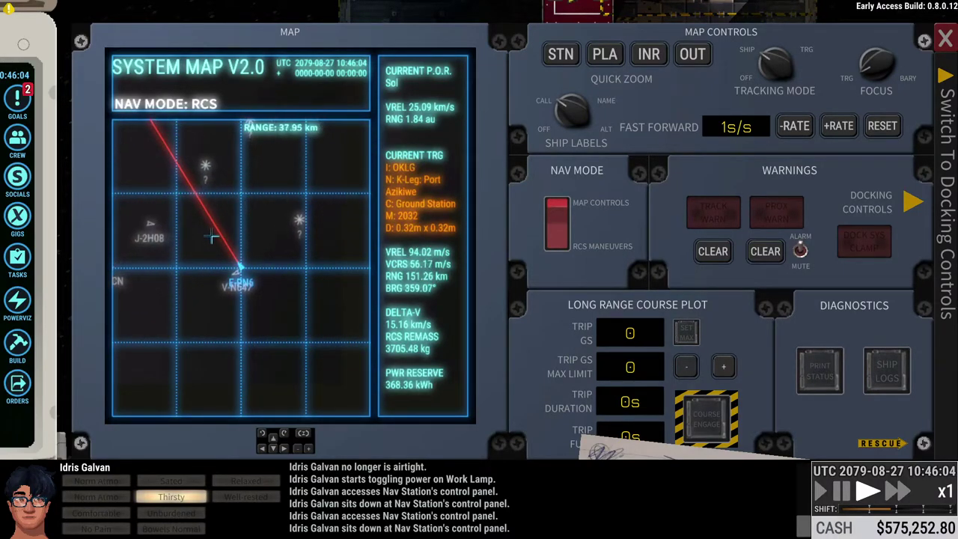
pyautogui.scroll(1, 212, 237)
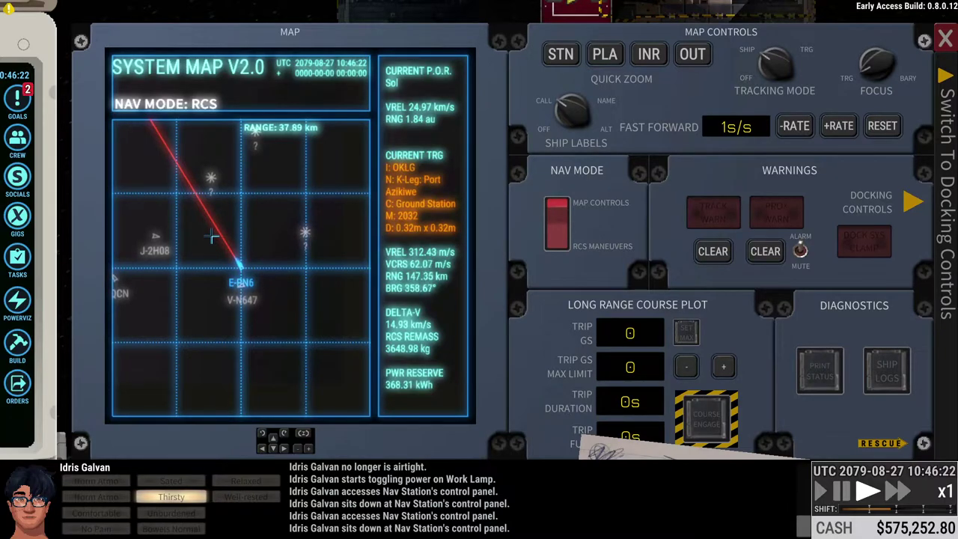
pyautogui.scroll(-3, 185, 235)
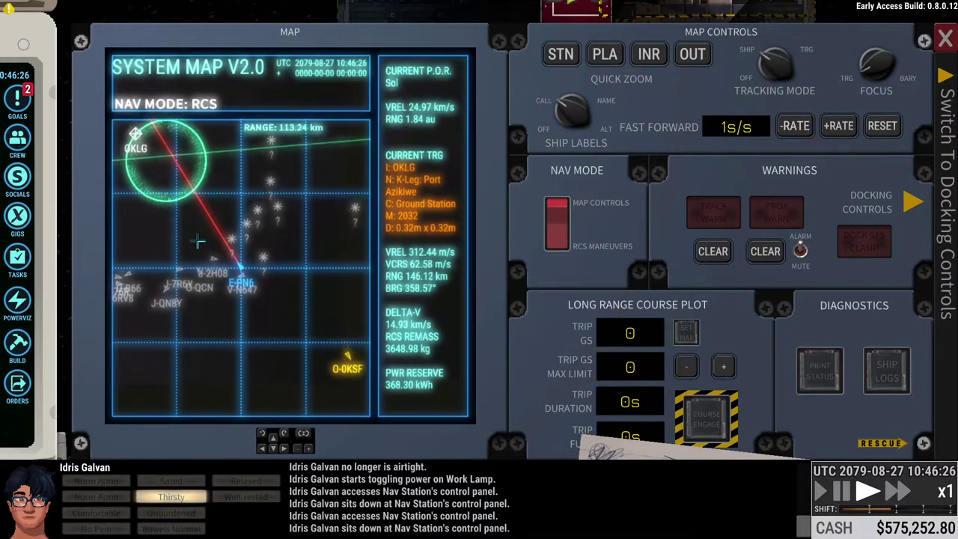
pyautogui.scroll(2, 199, 241)
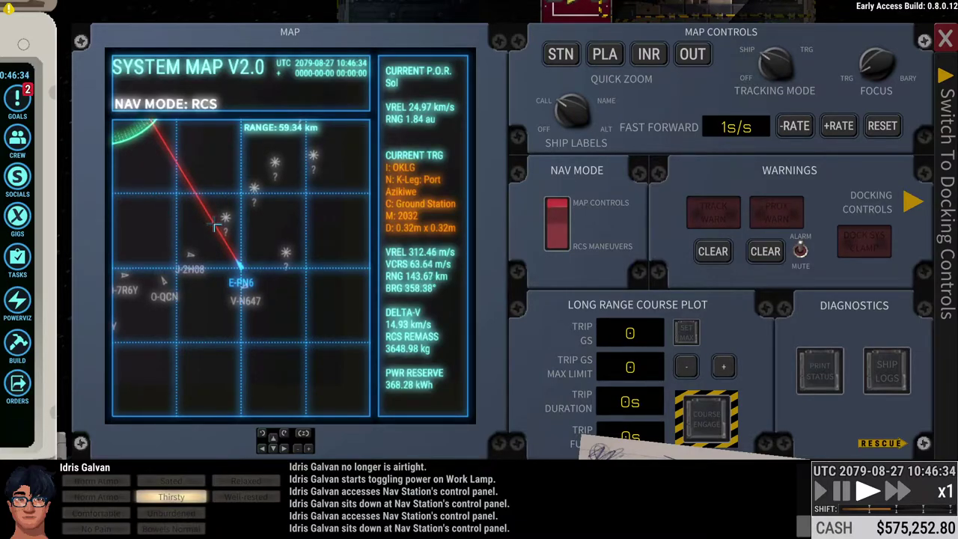
# Run time at x4 and fire RCS thrusters toward OKLG until about 40 km away.
pyautogui.press('+')
pyautogui.press('+')
pyautogui.press('+')
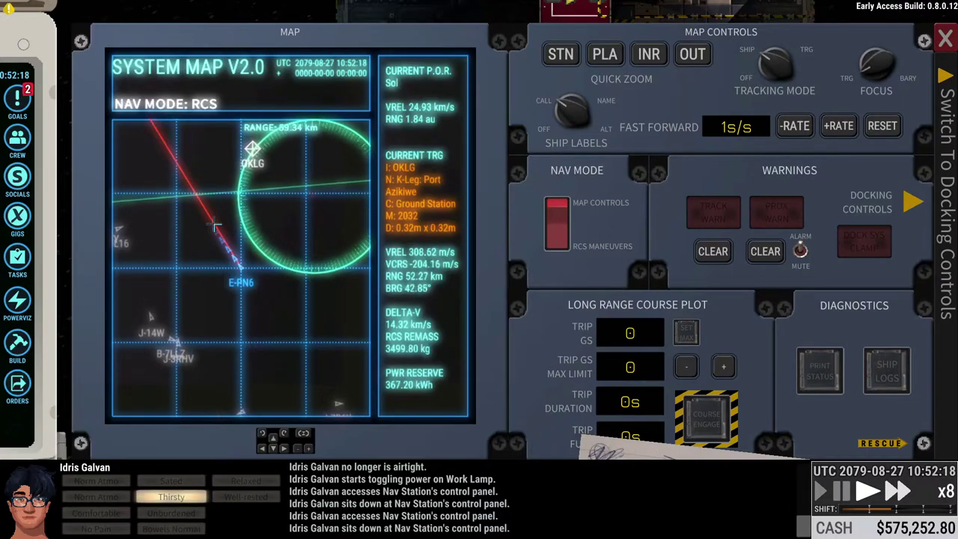
pyautogui.press('s')
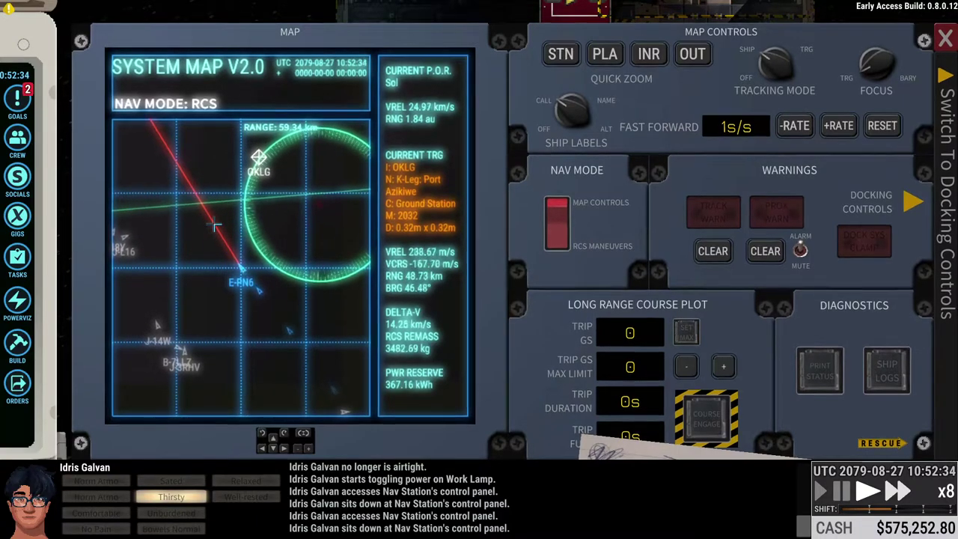
pyautogui.press('s')
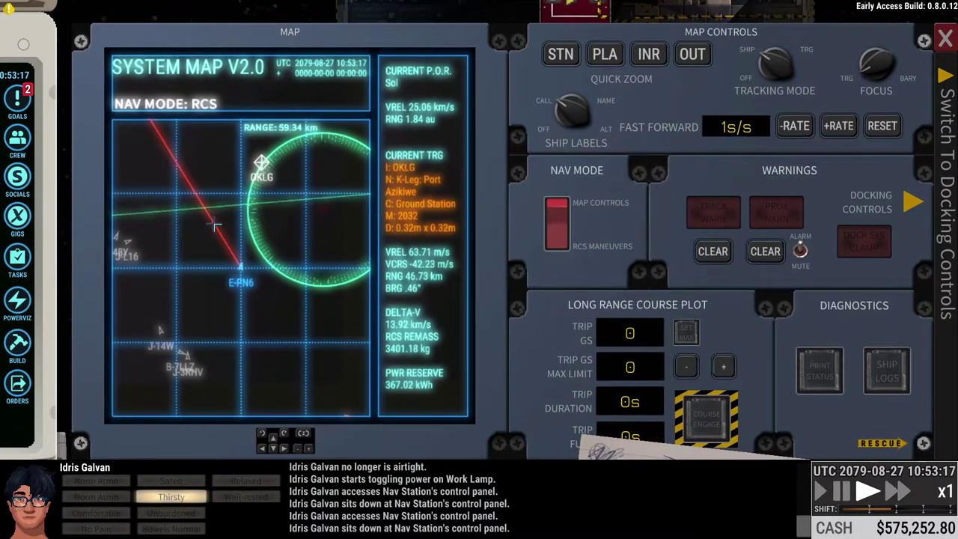
pyautogui.press('s')
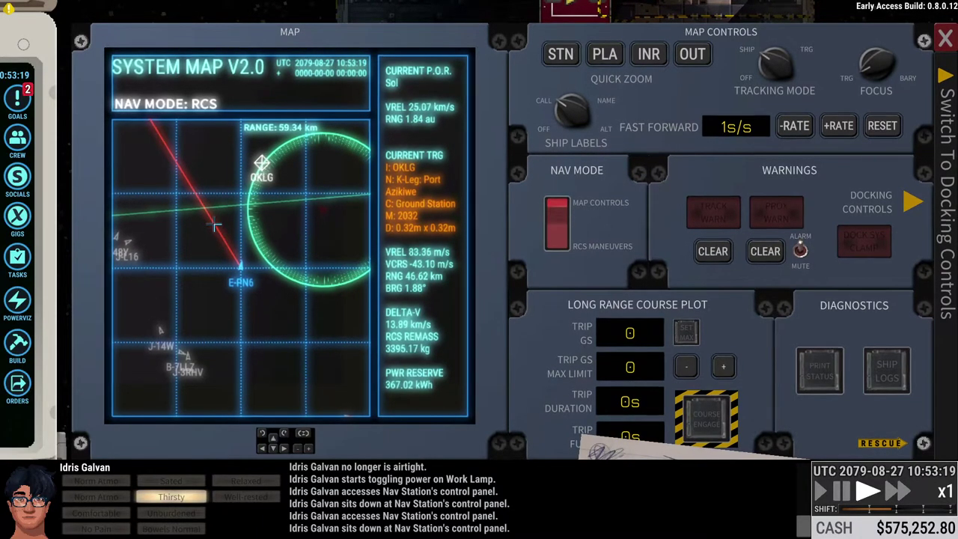
pyautogui.press('s')
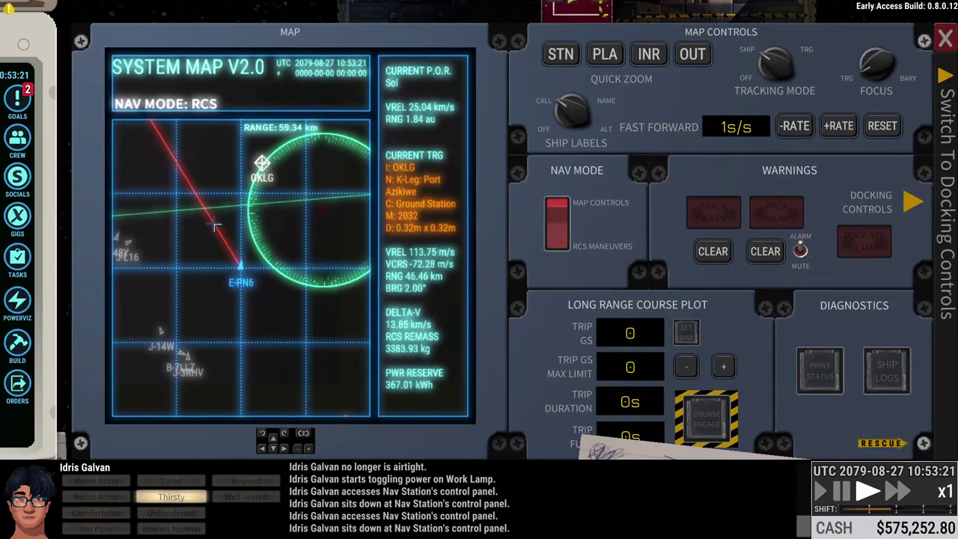
pyautogui.press('=')
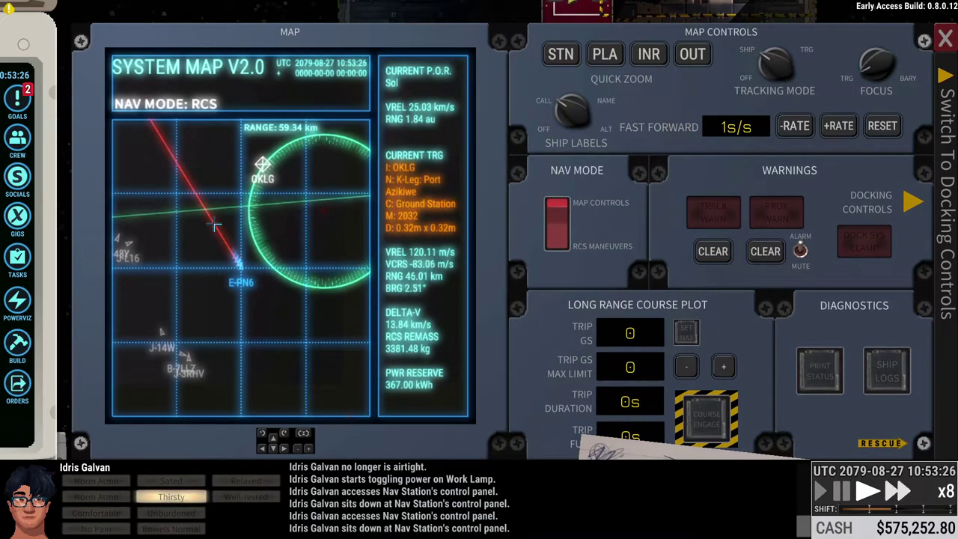
pyautogui.press('w')
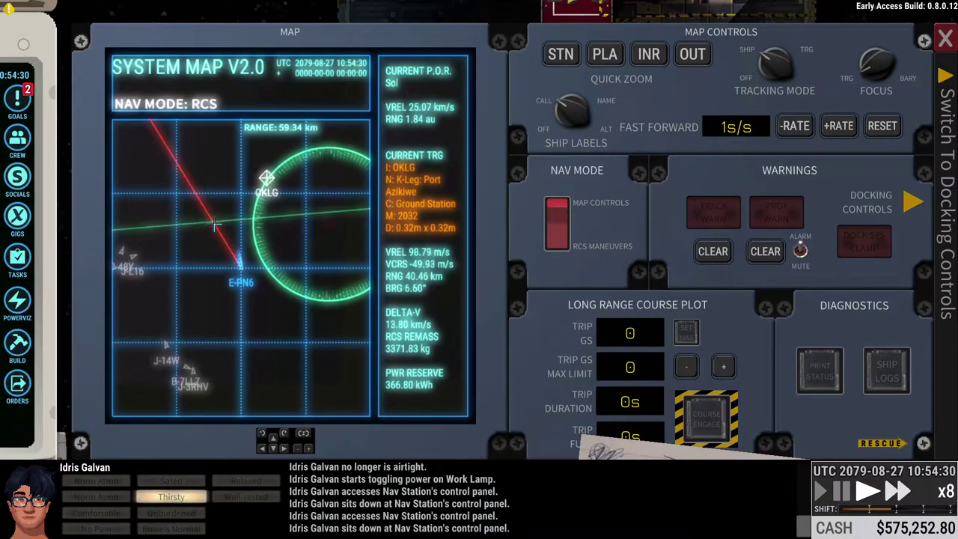
# Trim the closing rate and switch time between x8 and x2 until the proximity alarm at 17 km.
pyautogui.press('w')
pyautogui.press('w')
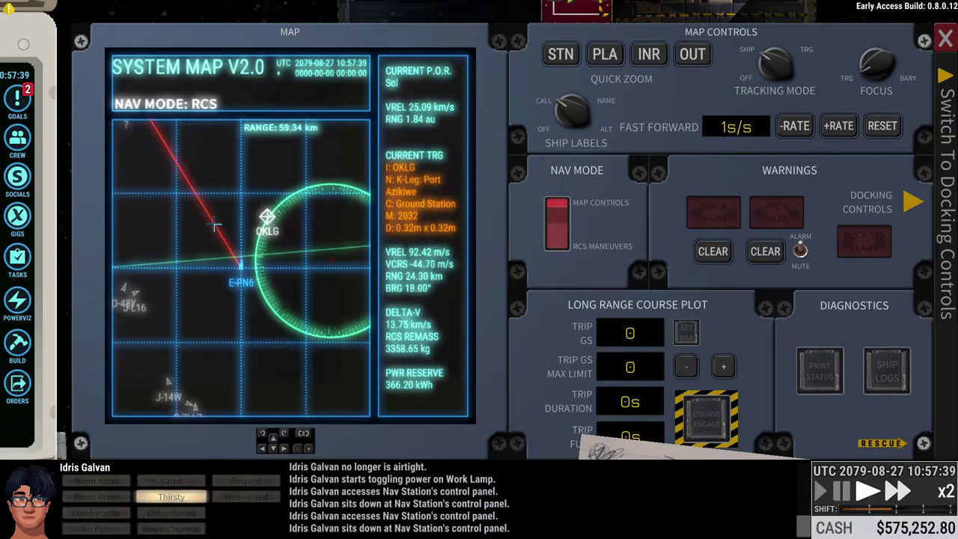
pyautogui.scroll(2, 266, 217)
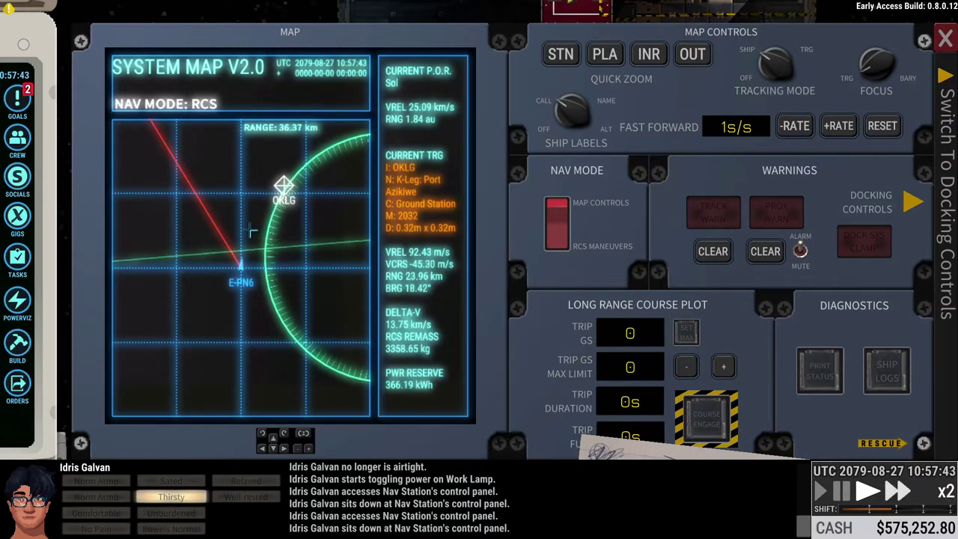
pyautogui.press('+')
pyautogui.press('+')
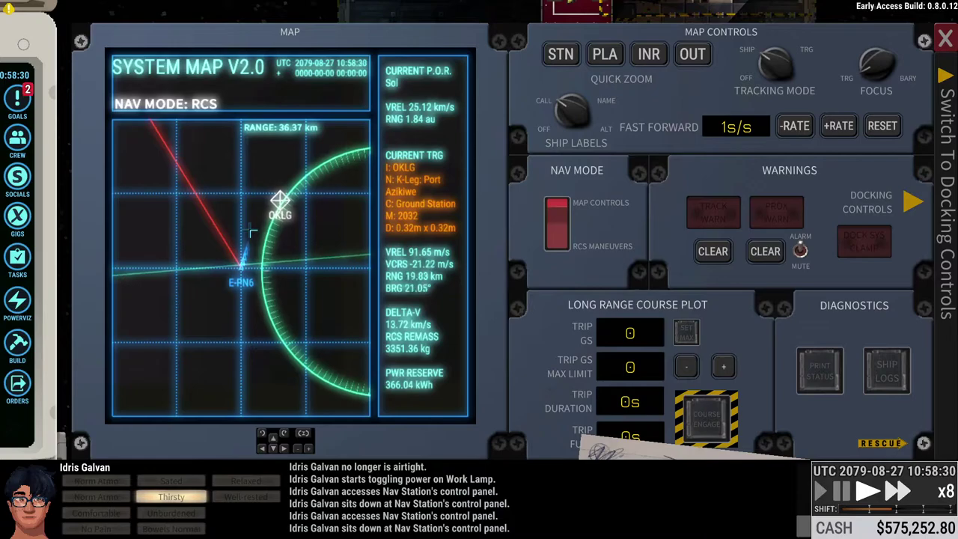
pyautogui.press('-')
pyautogui.press('-')
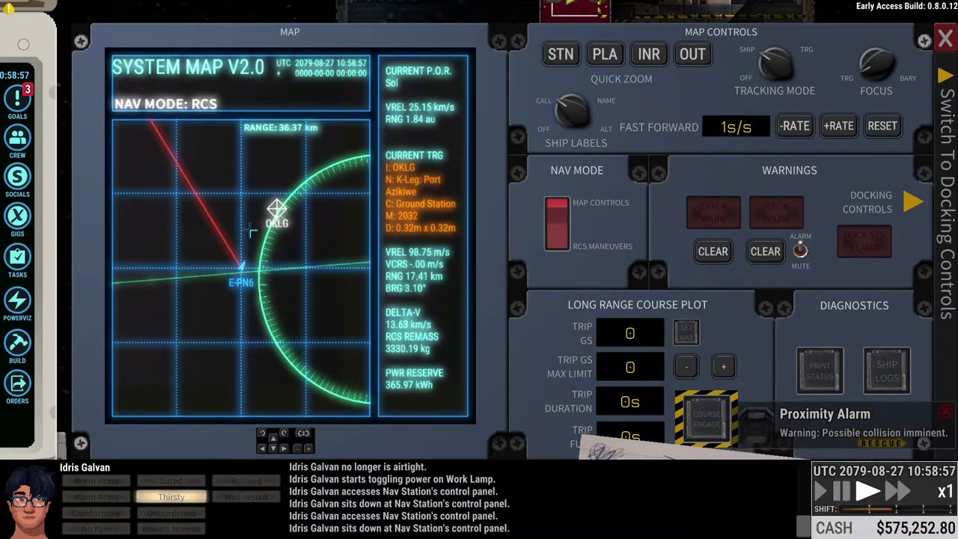
# Clear the proximity alarm, fast-forward to about 5 km from OKLG, then return time to x1.
pyautogui.click(765, 251)
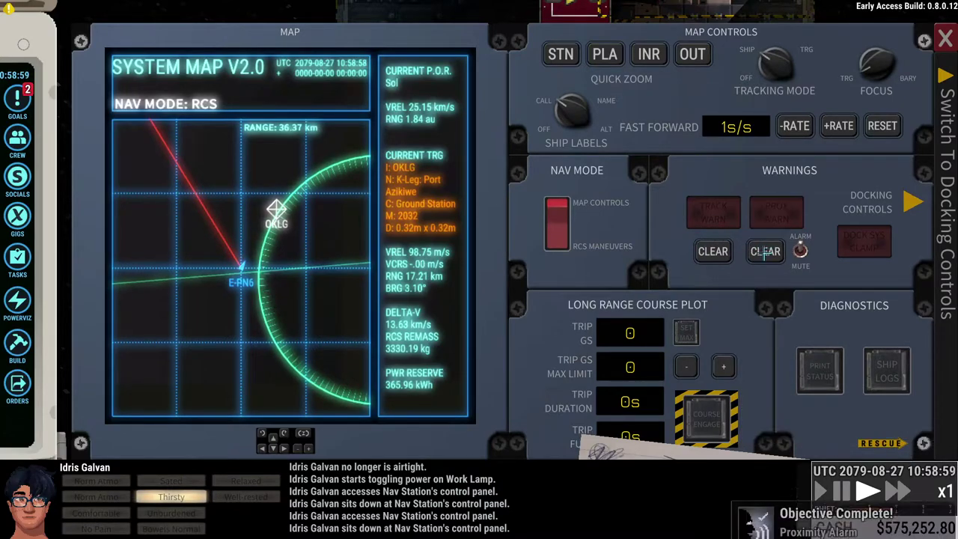
pyautogui.press('=')
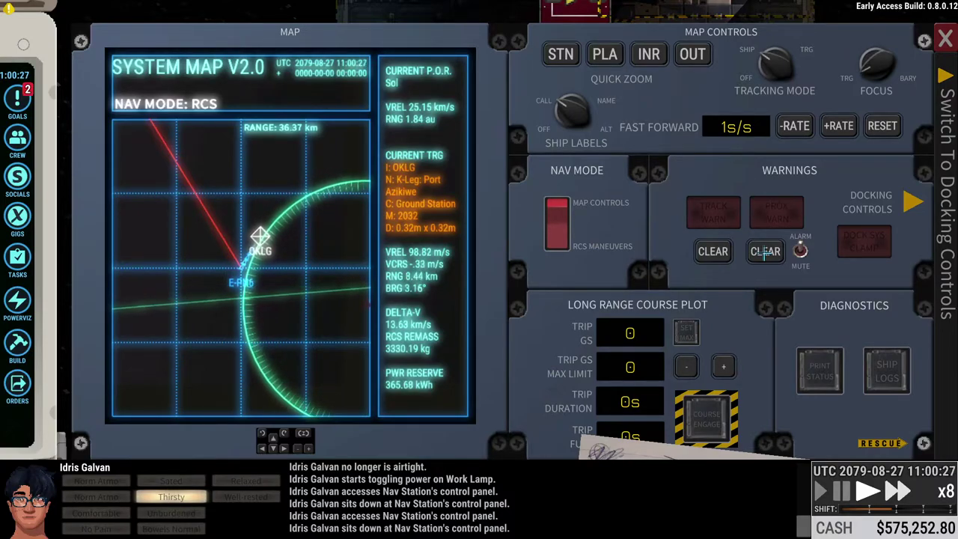
pyautogui.press('-')
pyautogui.press('-')
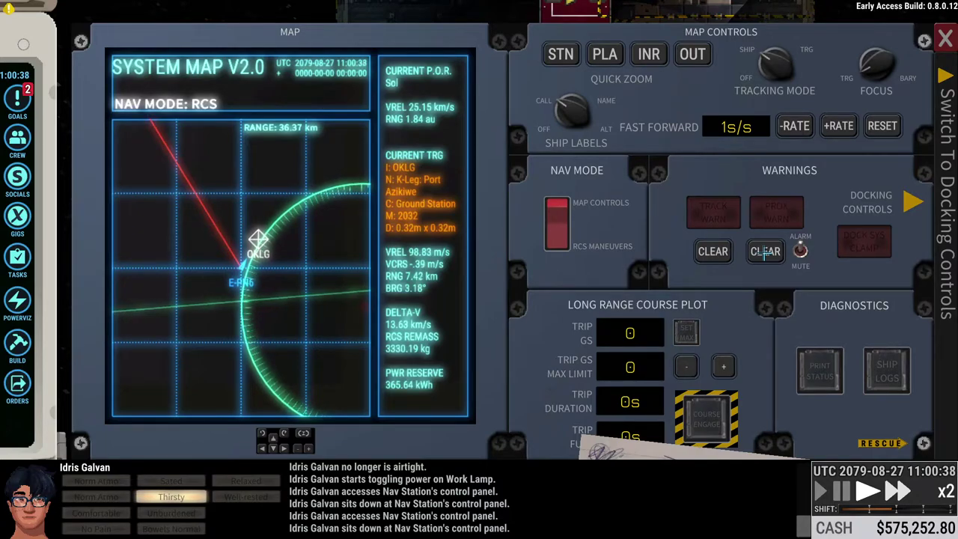
pyautogui.press('-')
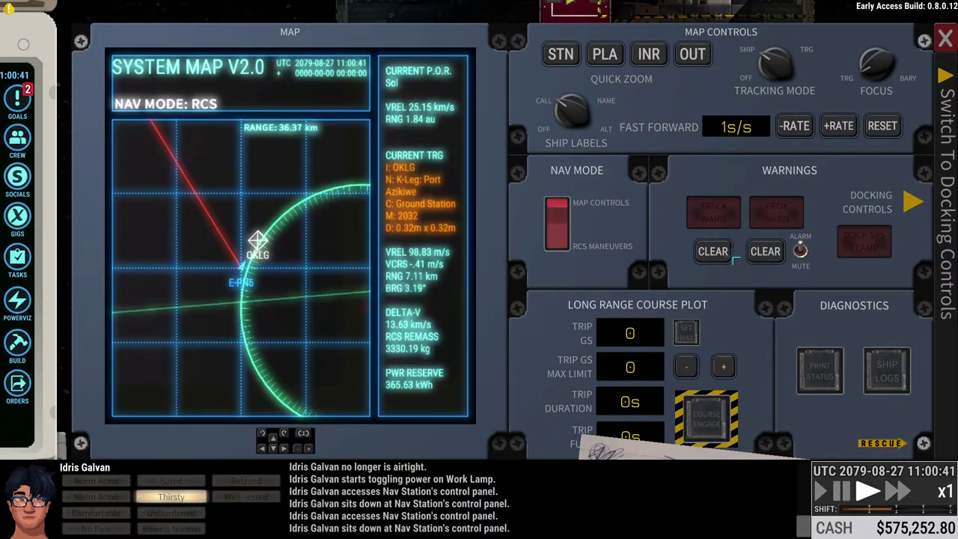
pyautogui.scroll(2, 354, 277)
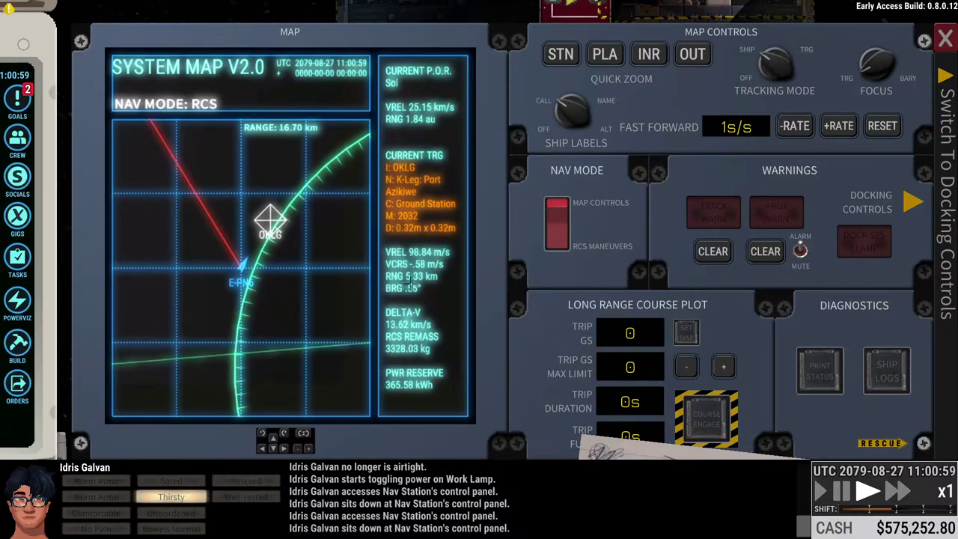
# Request docking clearance from OKLG, engage the dock clamps, and exit the nav station.
pyautogui.click(765, 252)
pyautogui.click(913, 201)
pyautogui.click(511, 109)
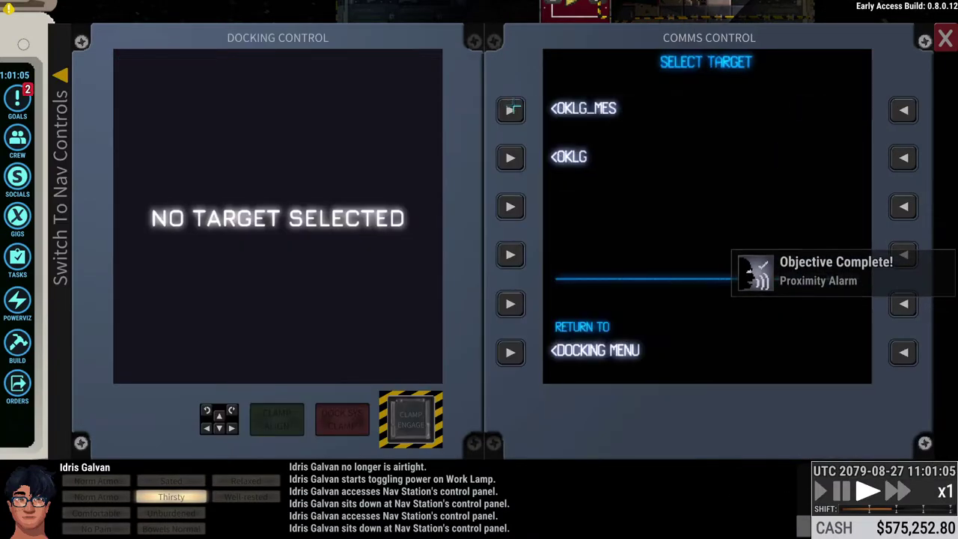
pyautogui.click(511, 158)
pyautogui.click(906, 109)
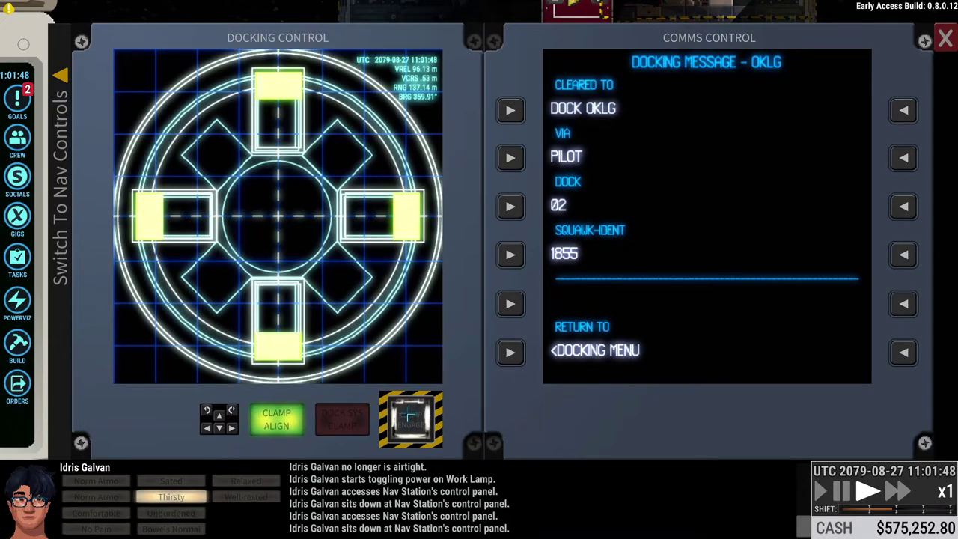
pyautogui.click(408, 417)
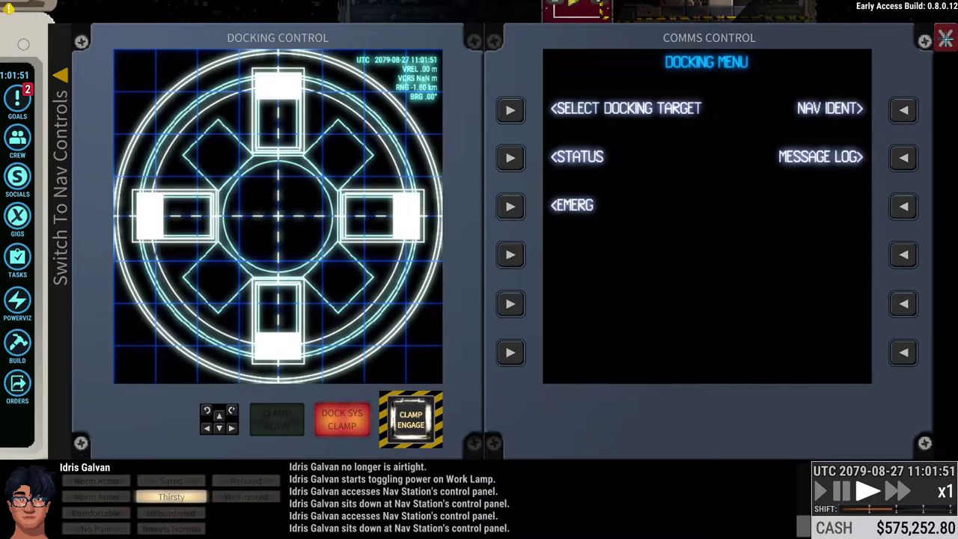
pyautogui.click(946, 39)
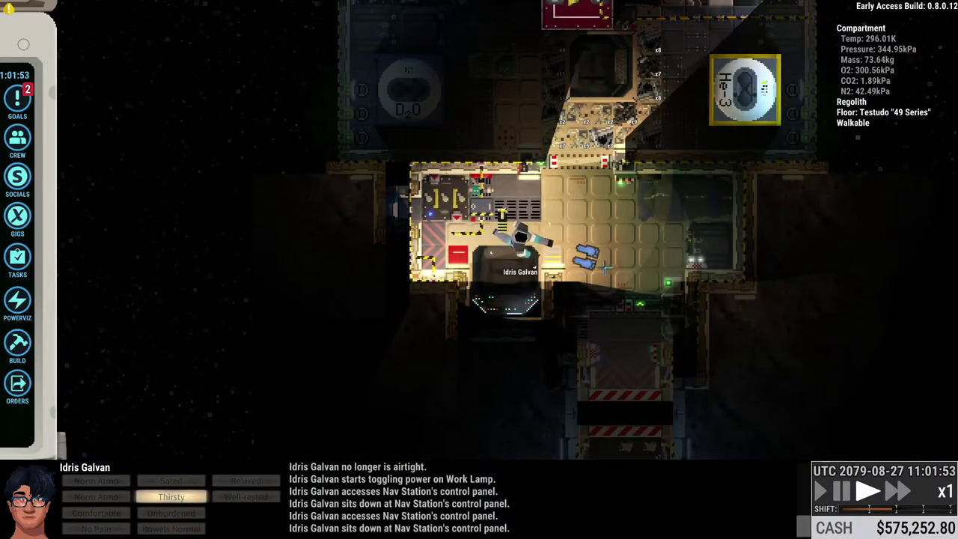
# Walk Idris through the airlock into OKLG's lounge and open SOCIALS.
pyautogui.click(614, 298)
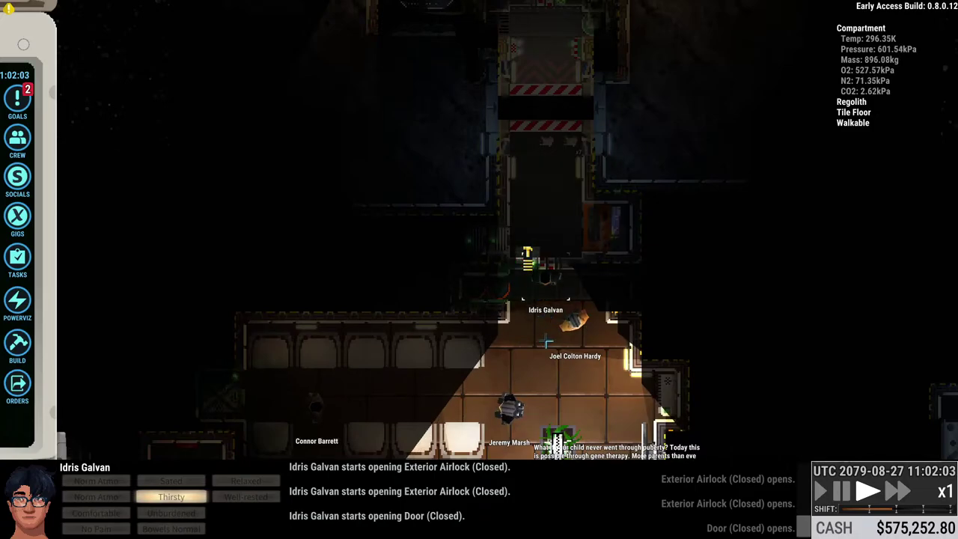
pyautogui.press('s')
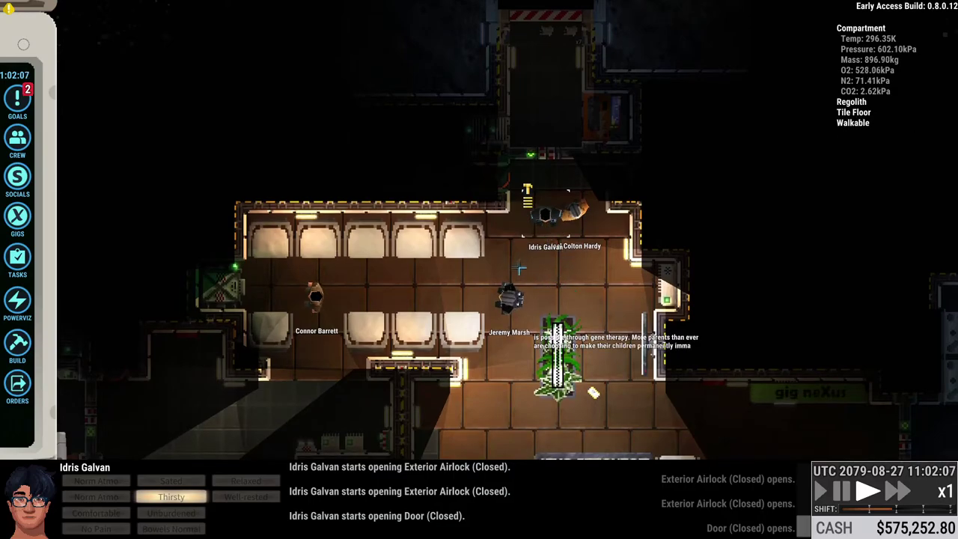
pyautogui.click(23, 177)
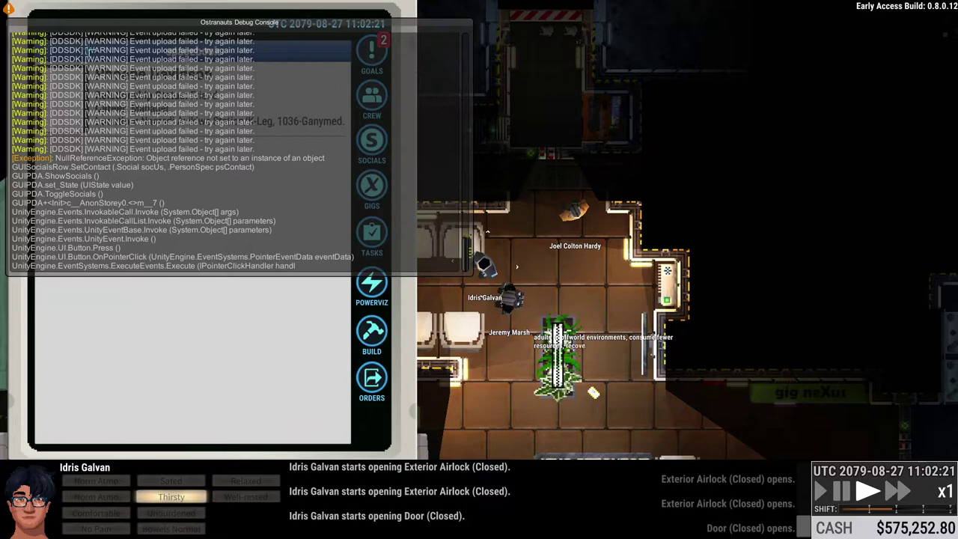
# Close the debug console and the spacebook social panel.
pyautogui.press('`')
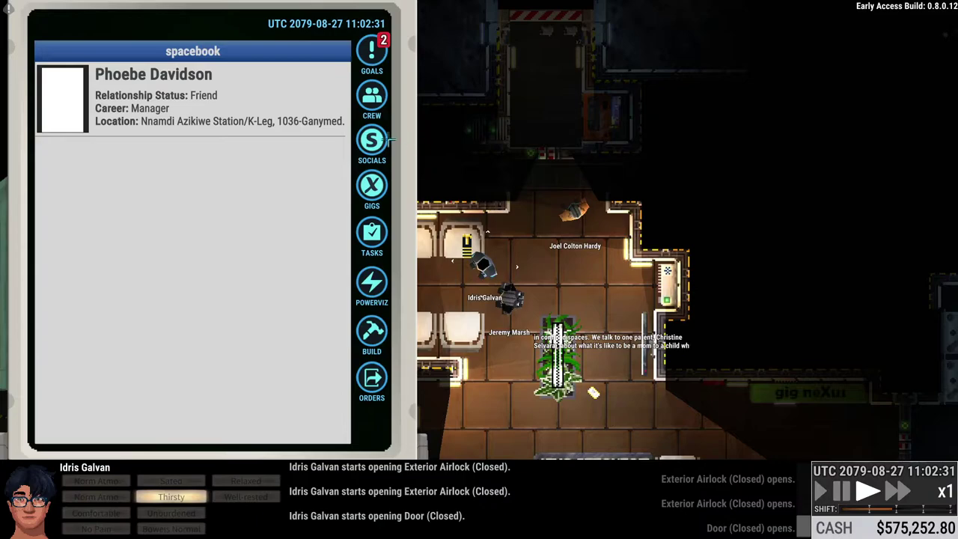
pyautogui.click(376, 140)
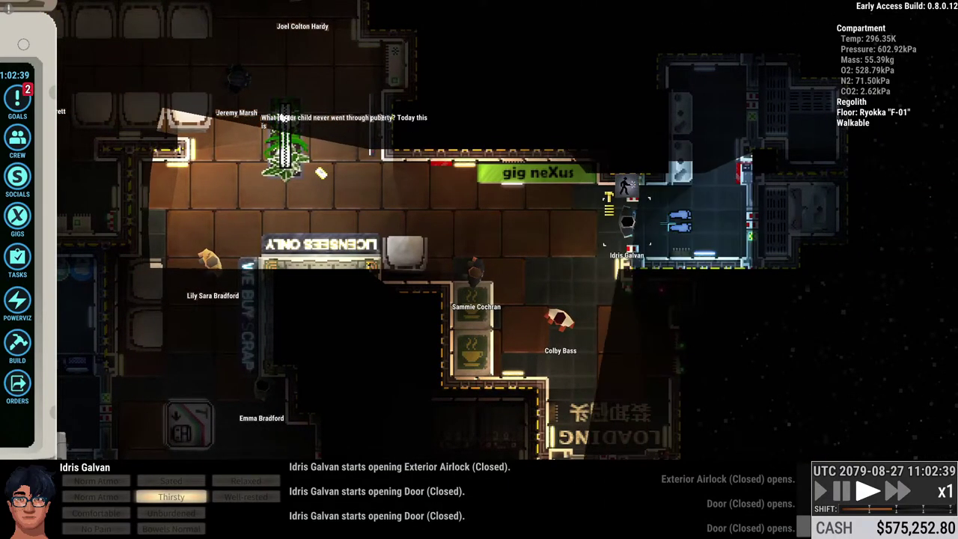
# Pan across the station to the Transit Kiosk and bring up its action menu.
pyautogui.press('s')
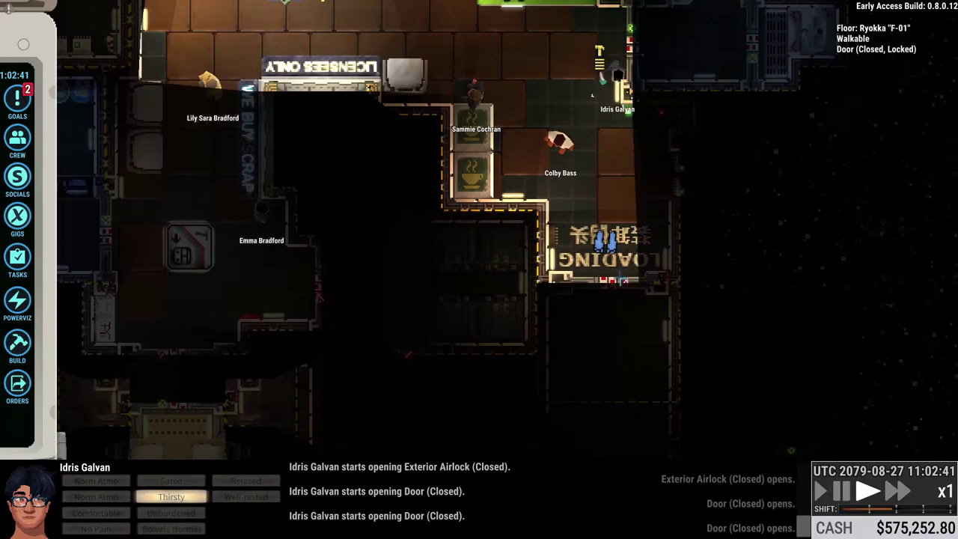
pyautogui.rightClick(617, 271)
pyautogui.press('w')
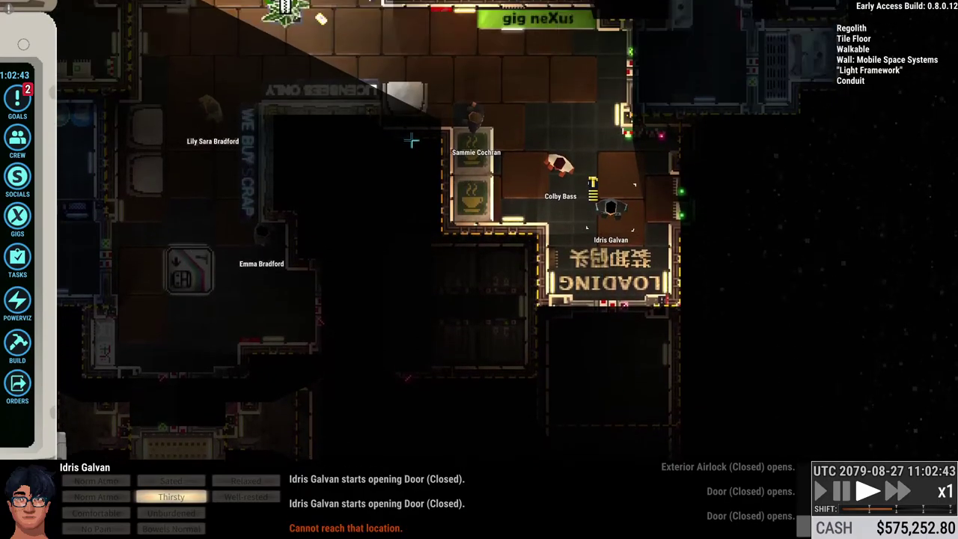
pyautogui.press('a')
pyautogui.press('a')
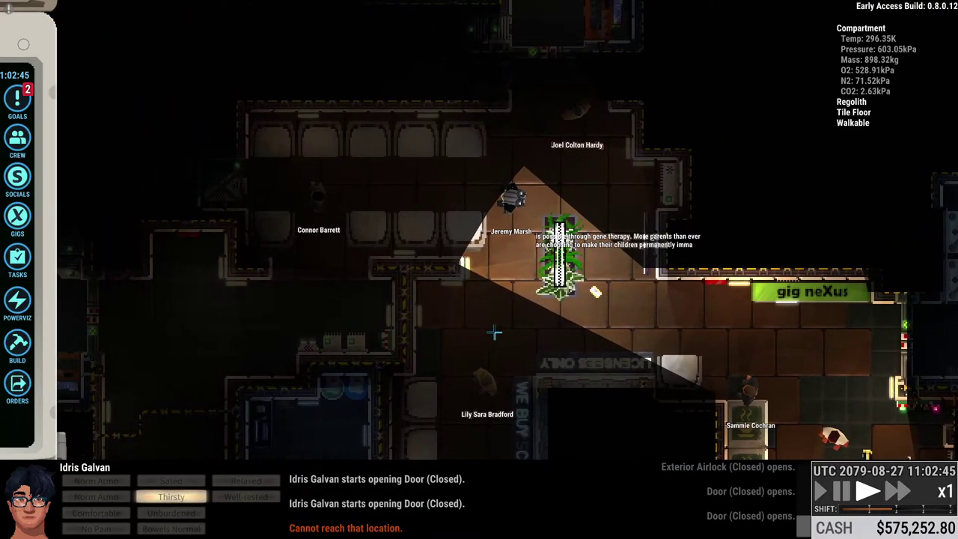
pyautogui.press('a')
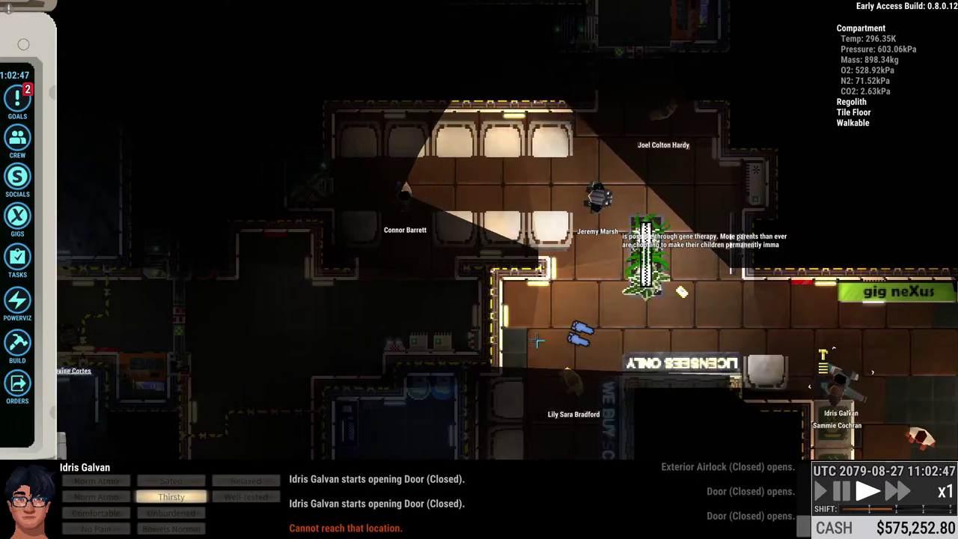
pyautogui.press('a')
pyautogui.press('a')
pyautogui.press('s')
pyautogui.press('s')
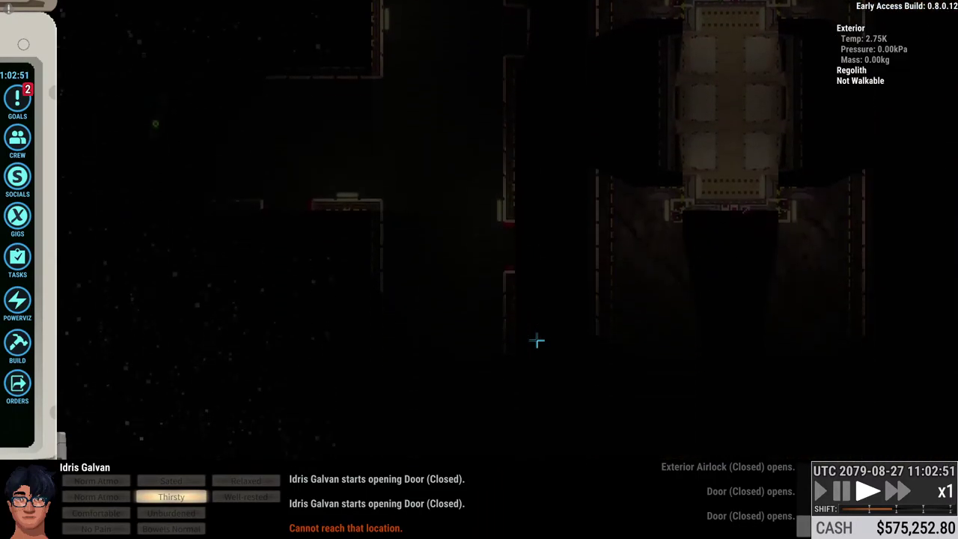
pyautogui.press('w')
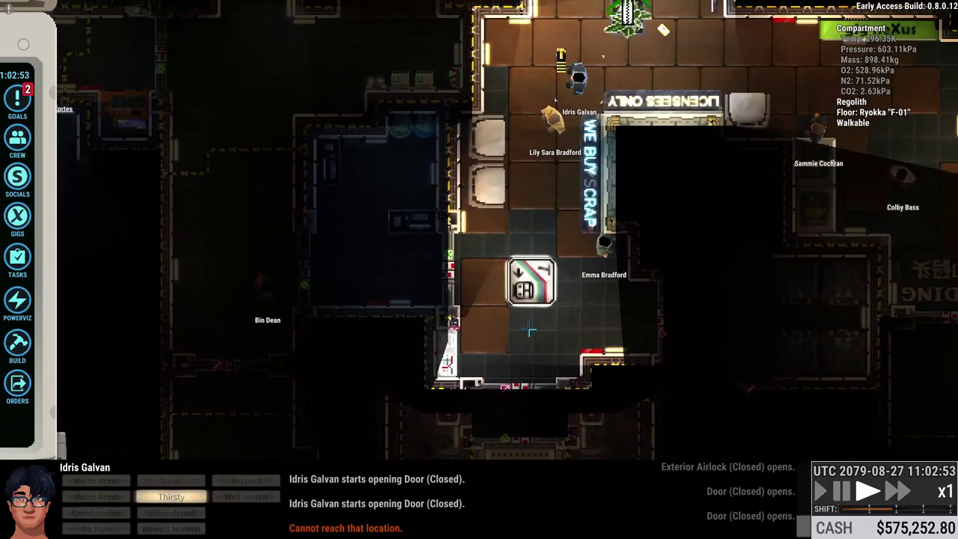
pyautogui.press('w')
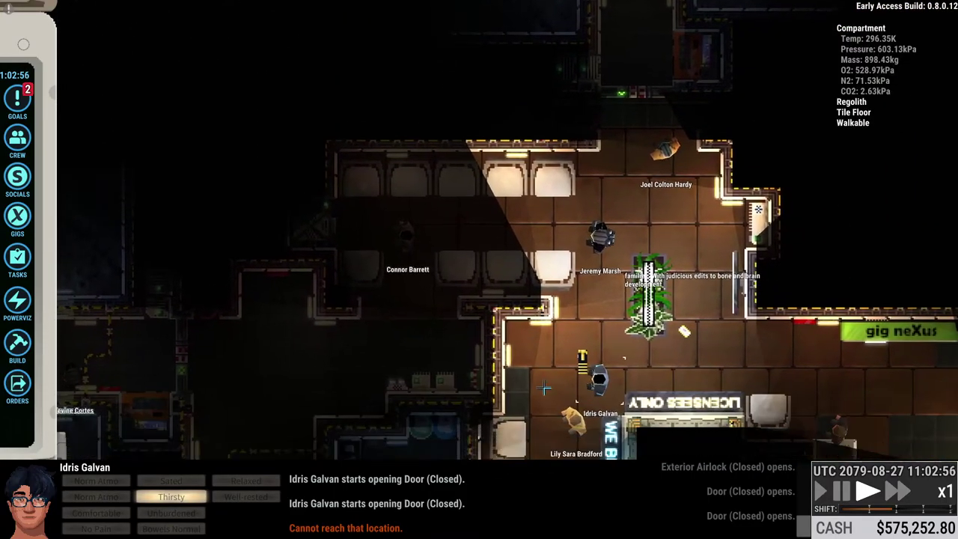
pyautogui.press('s')
pyautogui.rightClick(565, 385)
# Take the tram from the Transit Kiosk and look around the new stop.
pyautogui.click(563, 354)
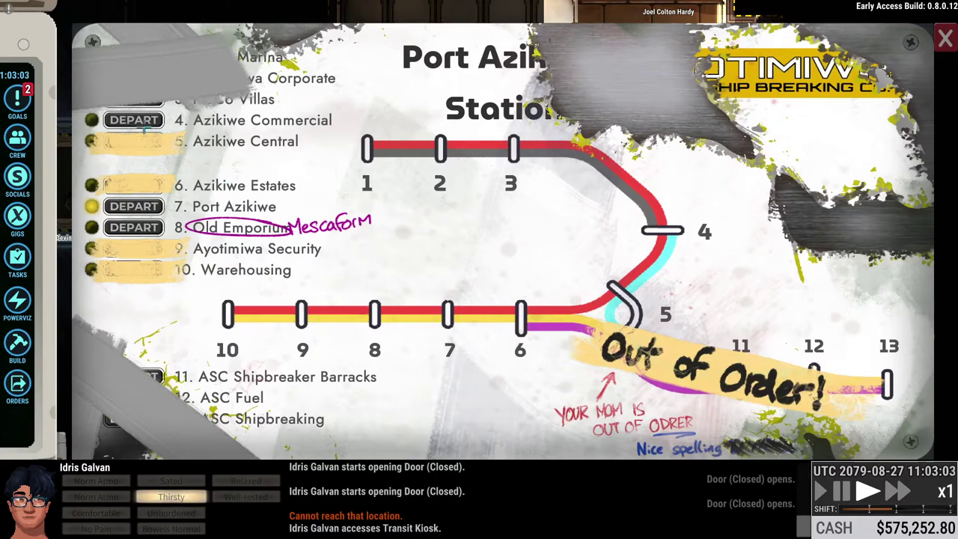
pyautogui.click(135, 121)
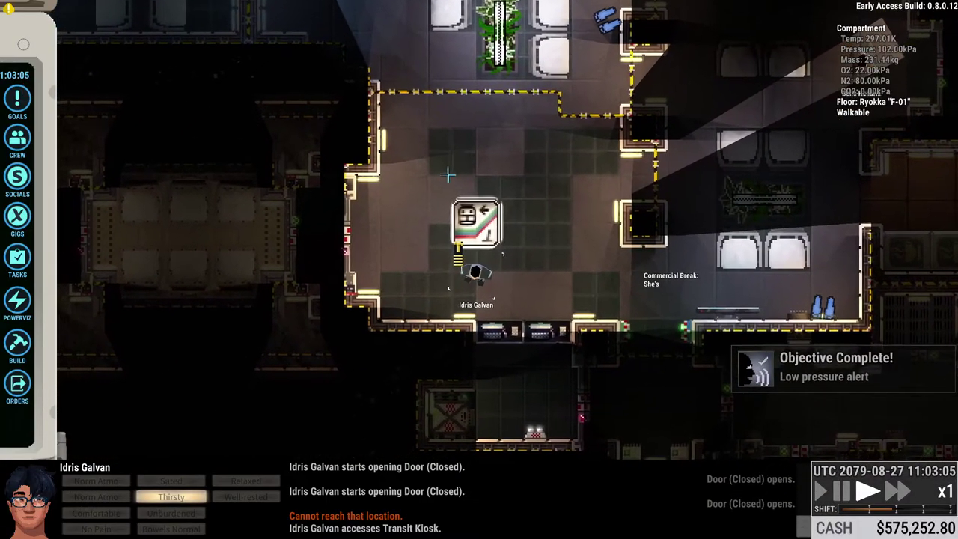
pyautogui.press('d')
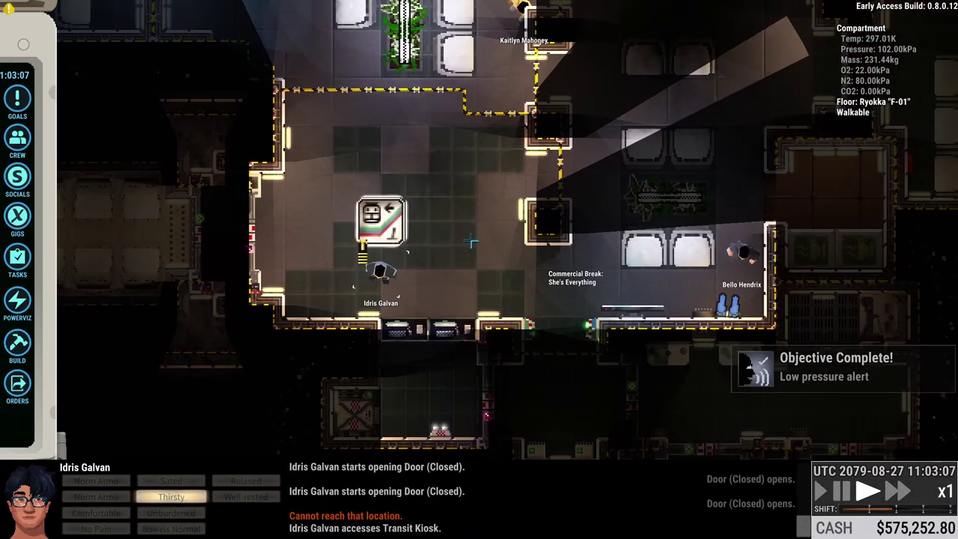
pyautogui.press('w')
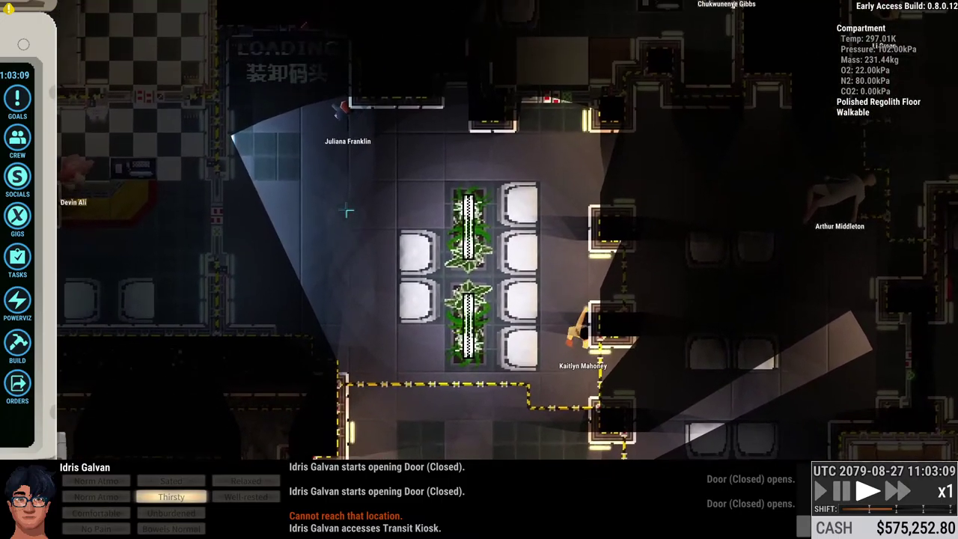
pyautogui.press('a')
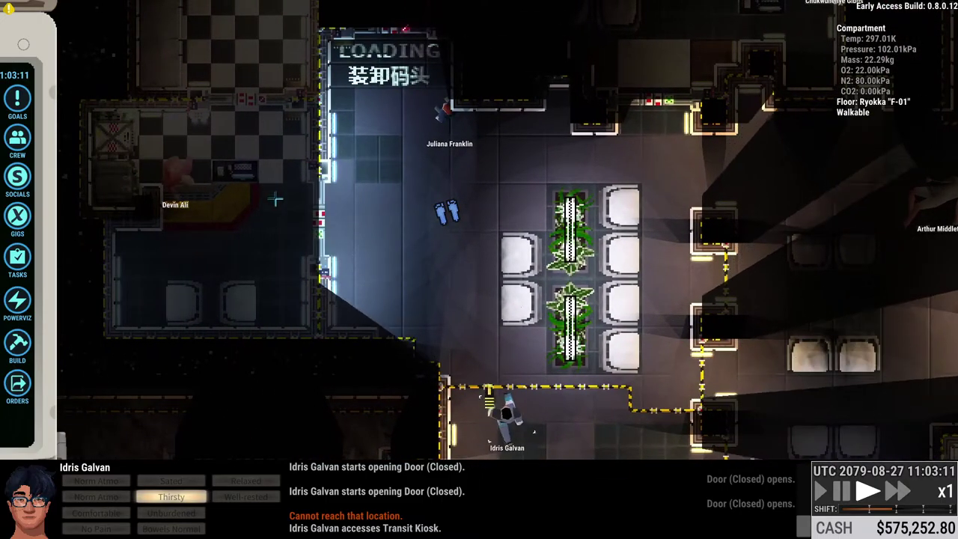
pyautogui.press('w')
pyautogui.press('a')
pyautogui.press('d')
pyautogui.press('s')
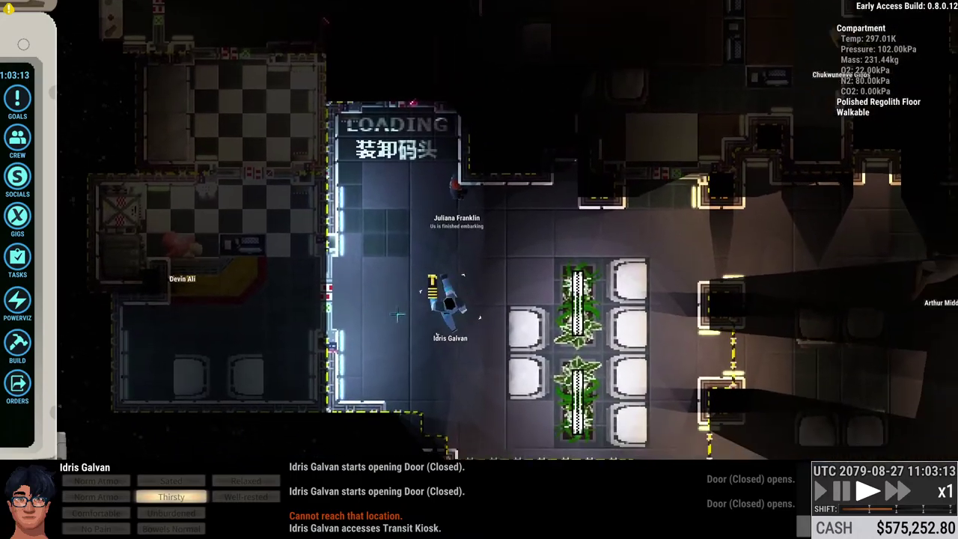
# Start socializing with bartender Devin Ali at the bar.
pyautogui.press('w')
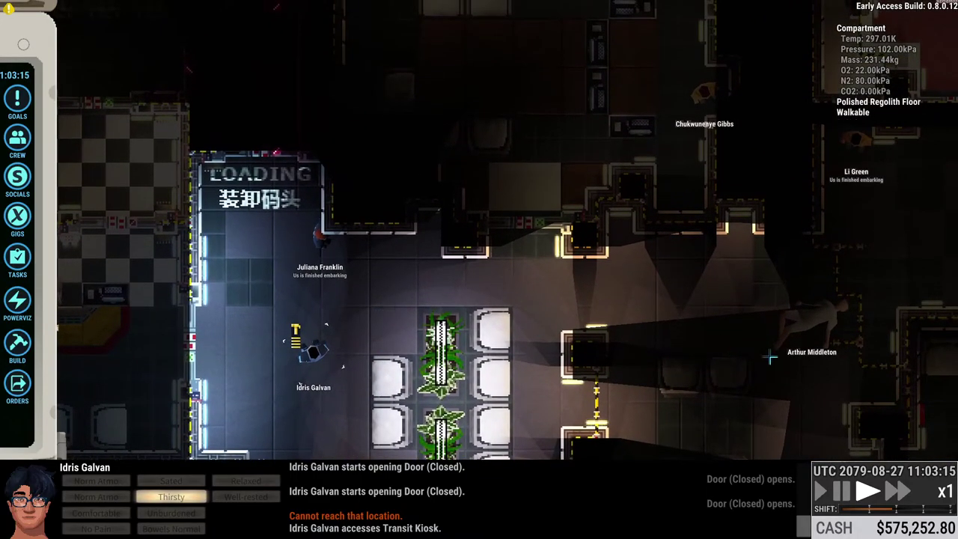
pyautogui.press('a')
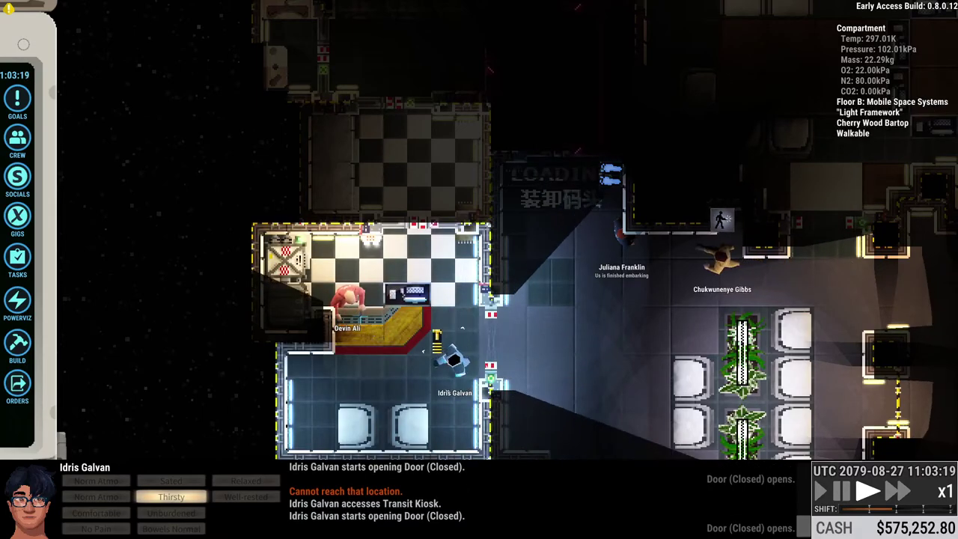
pyautogui.rightClick(348, 300)
pyautogui.click(352, 268)
pyautogui.click(357, 239)
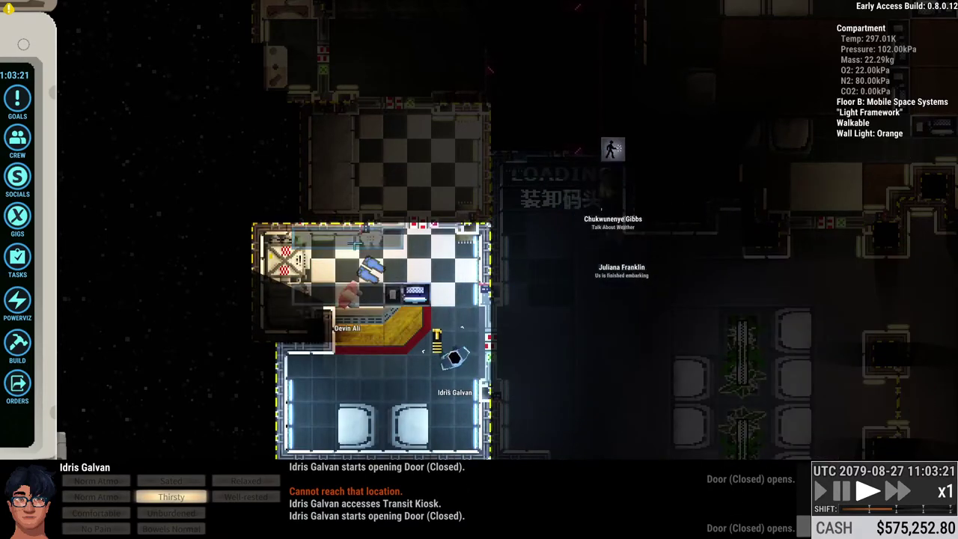
pyautogui.scroll(3, 355, 242)
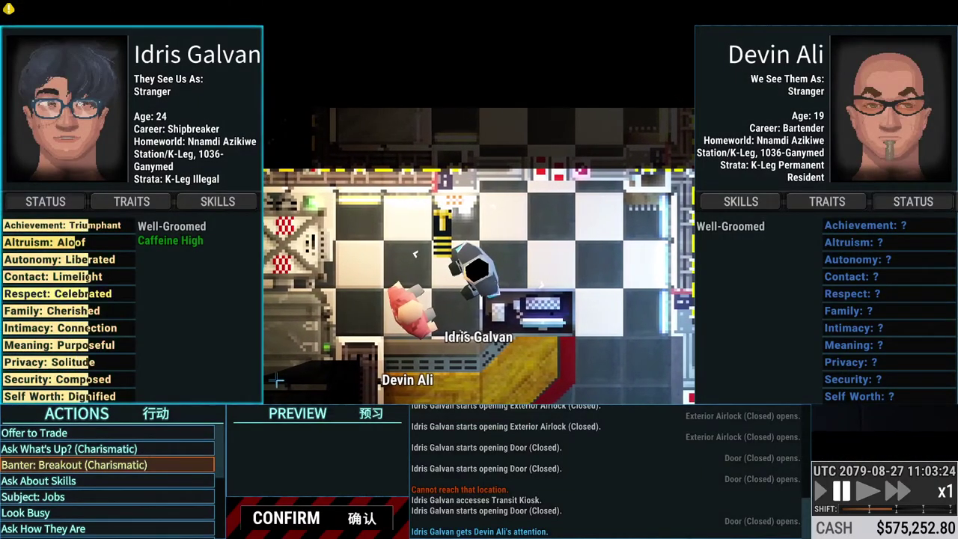
# Trade with Devin Ali, buying his full stock of Drink Pouches for 1.49.
pyautogui.click(307, 503)
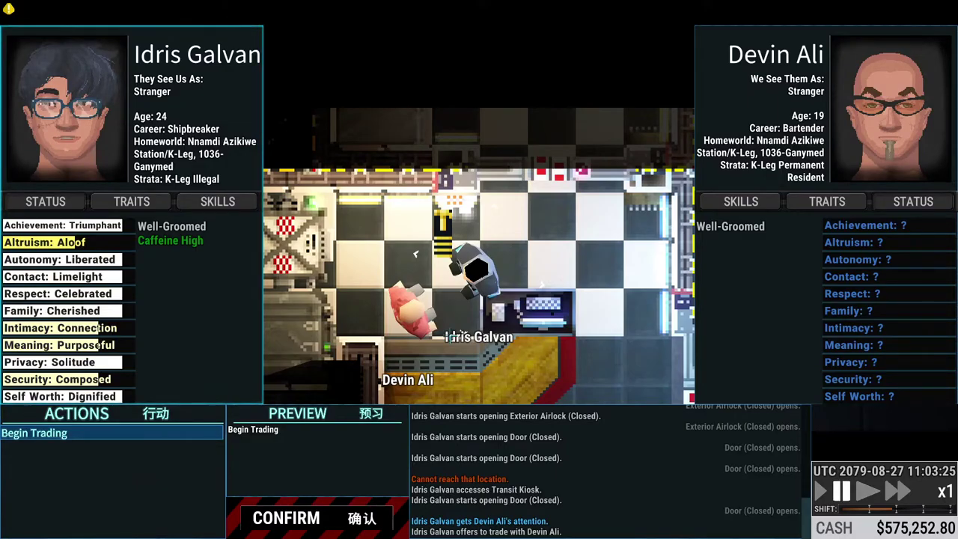
pyautogui.click(341, 516)
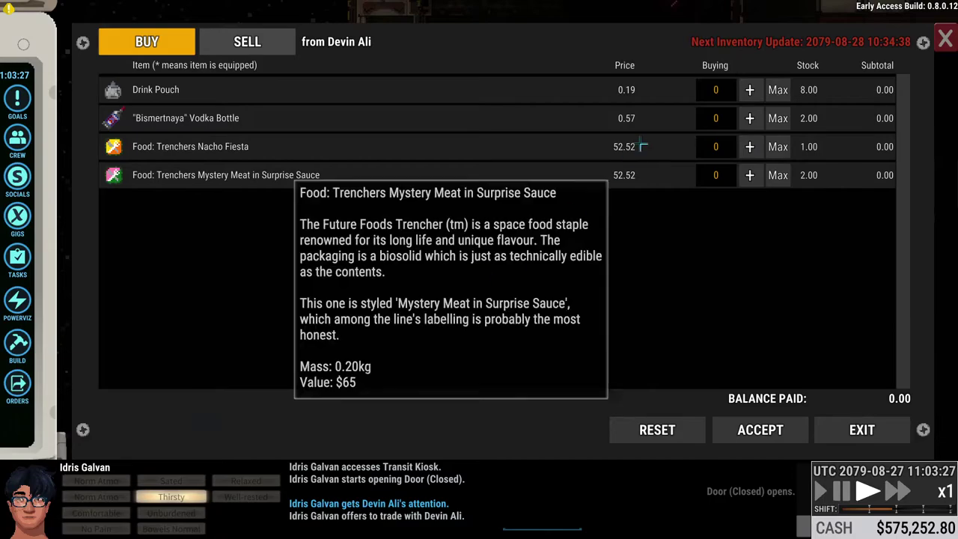
pyautogui.click(778, 89)
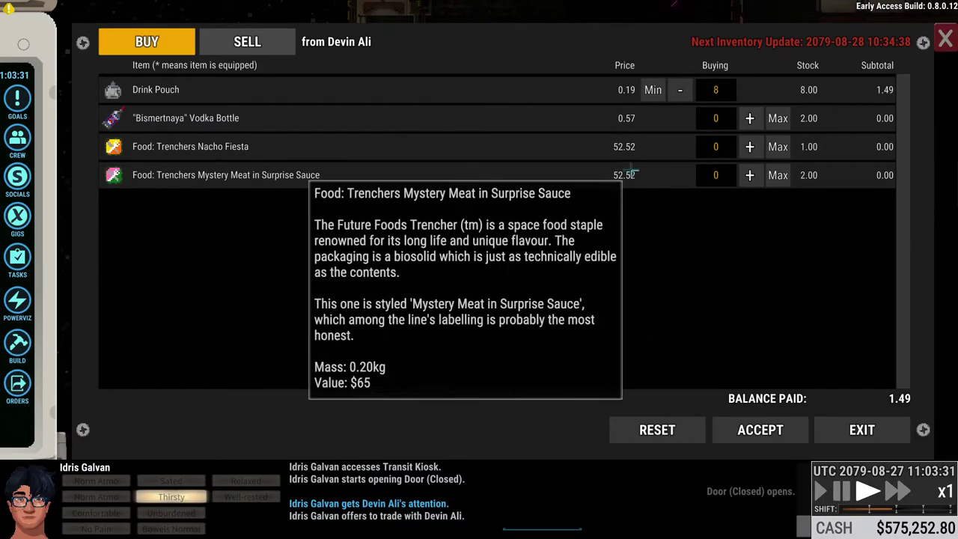
pyautogui.click(760, 430)
pyautogui.click(861, 429)
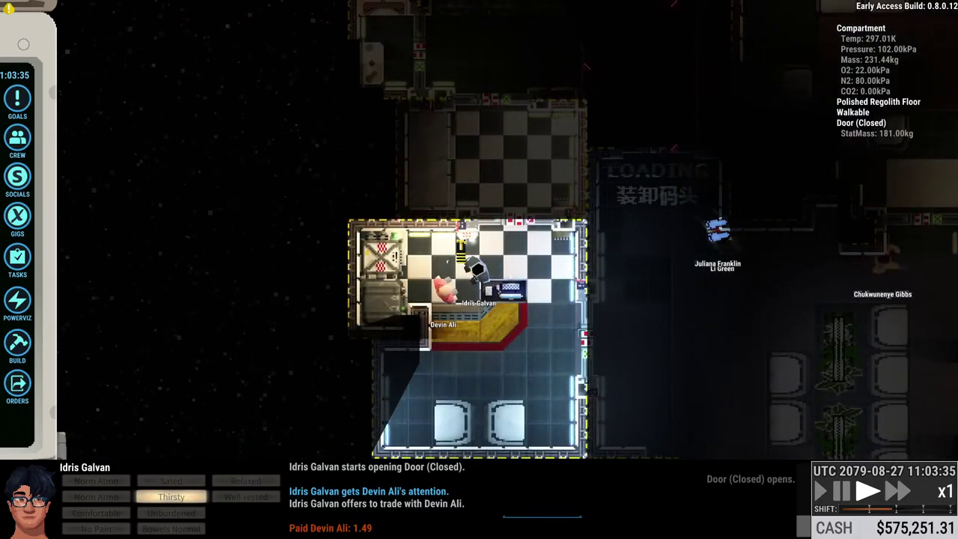
# Have Idris drink a Drink Pouch from the inventory, then close the inventory.
pyautogui.press('i')
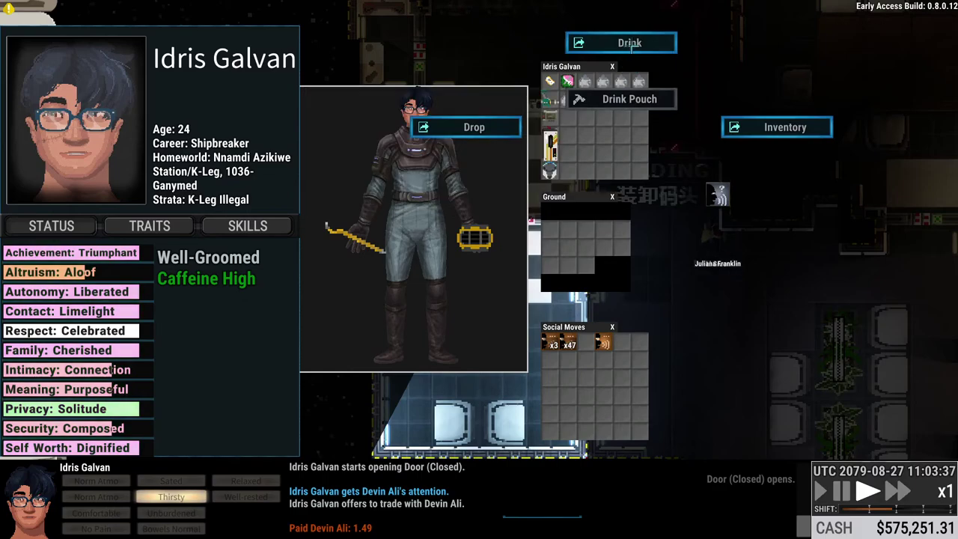
pyautogui.click(630, 42)
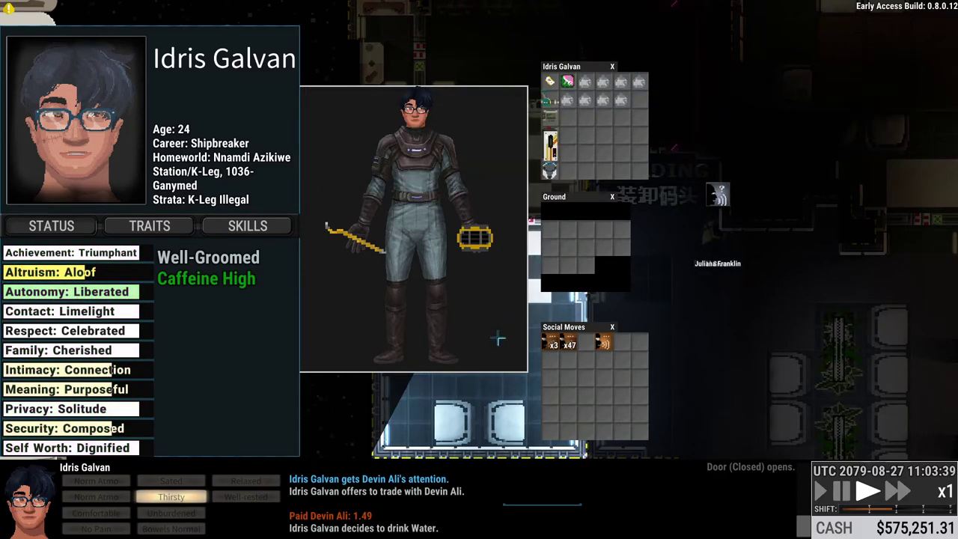
pyautogui.press('i')
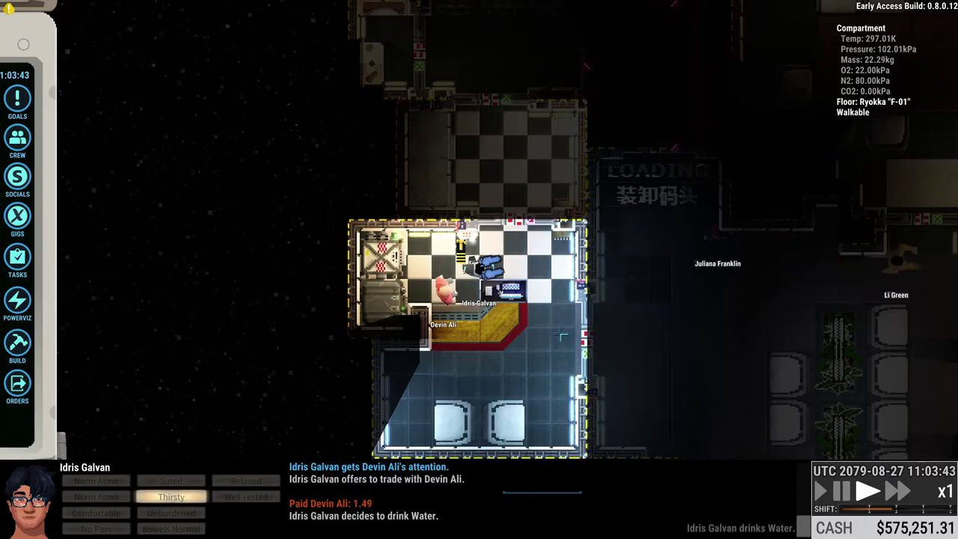
pyautogui.press('i')
pyautogui.press('i')
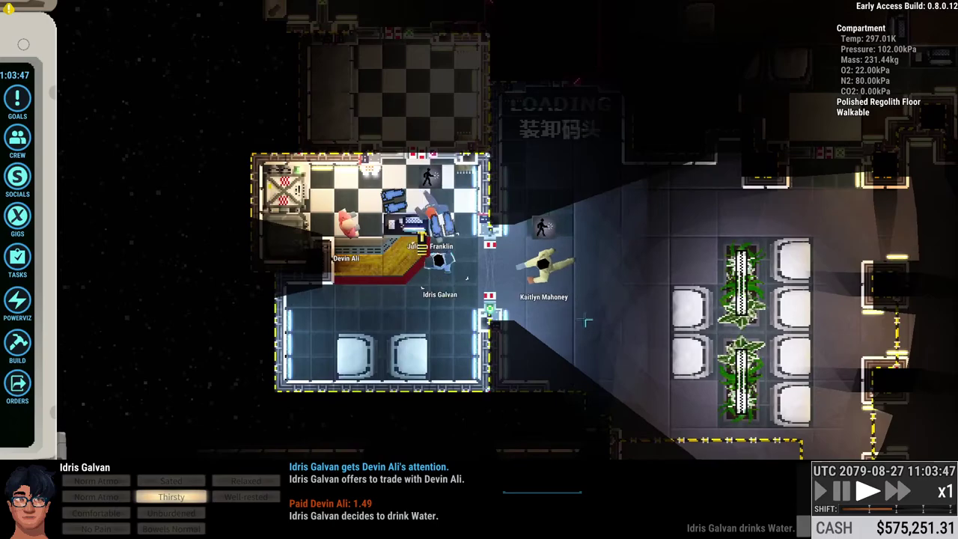
pyautogui.scroll(3, 596, 319)
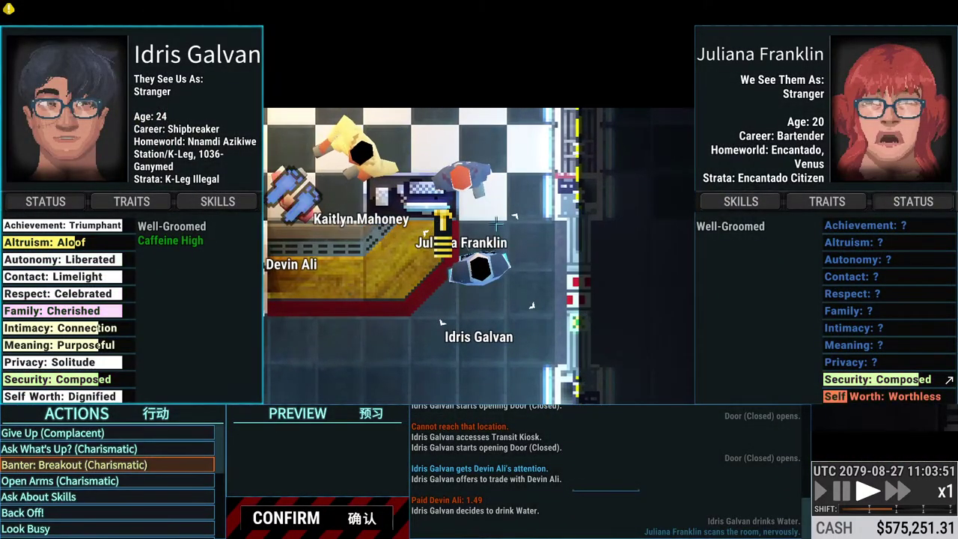
# Pause, ask Juliana what's up, then reassure her not to worry.
pyautogui.press('space')
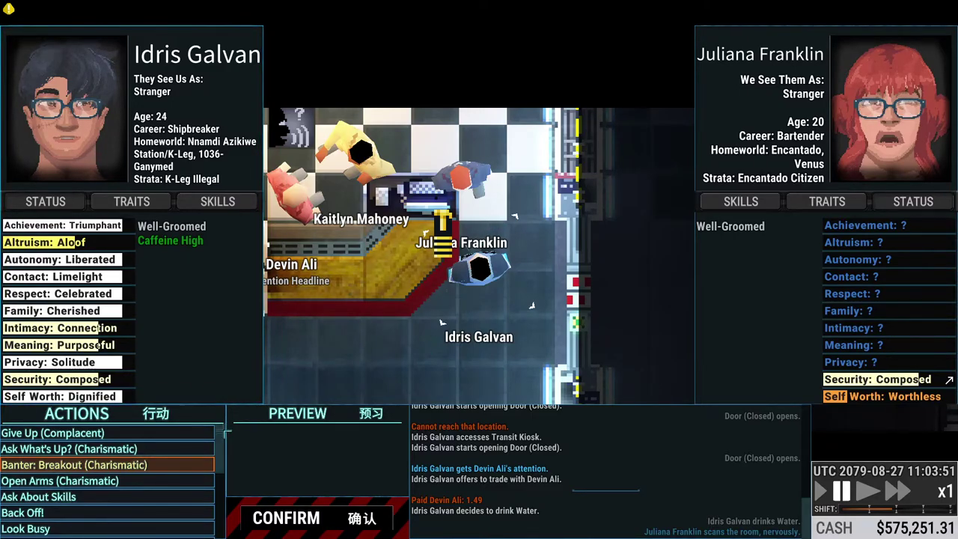
pyautogui.click(150, 449)
pyautogui.click(351, 518)
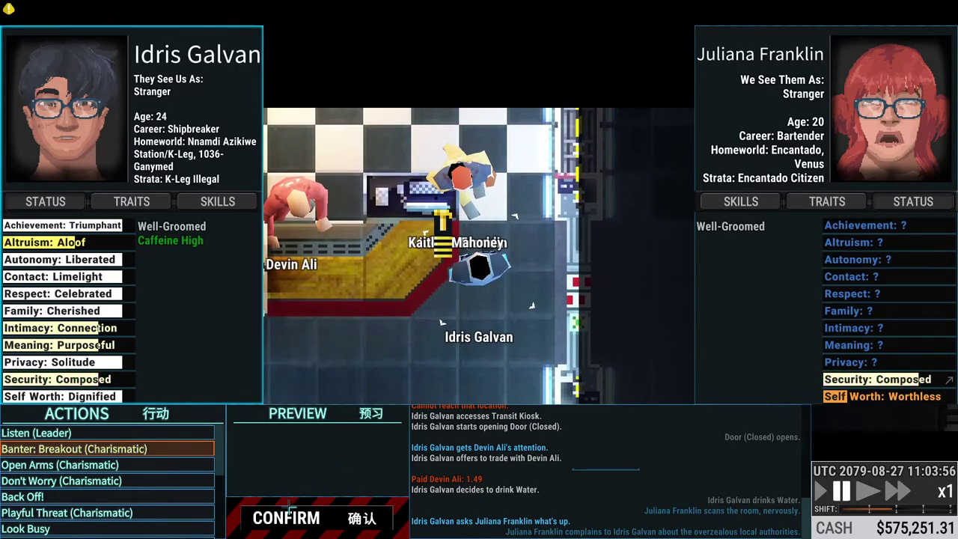
pyautogui.click(125, 480)
pyautogui.click(293, 521)
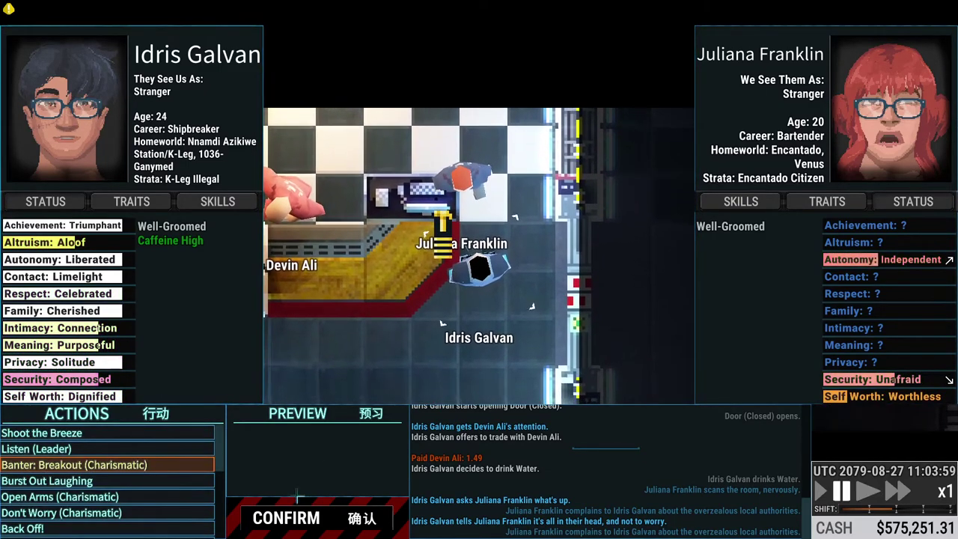
# Pause again, listen to Juliana, ask how she is, and listen once more.
pyautogui.press('space')
pyautogui.click(115, 449)
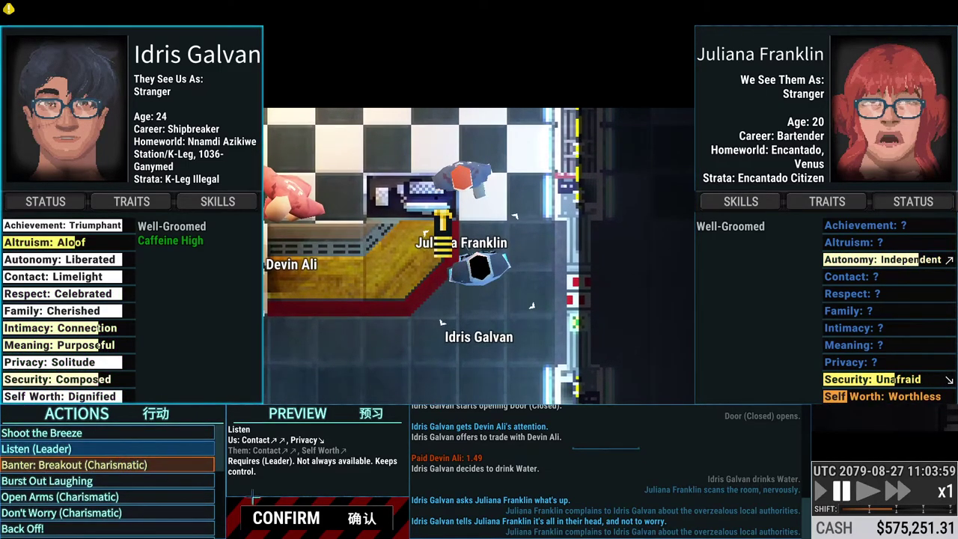
pyautogui.click(324, 518)
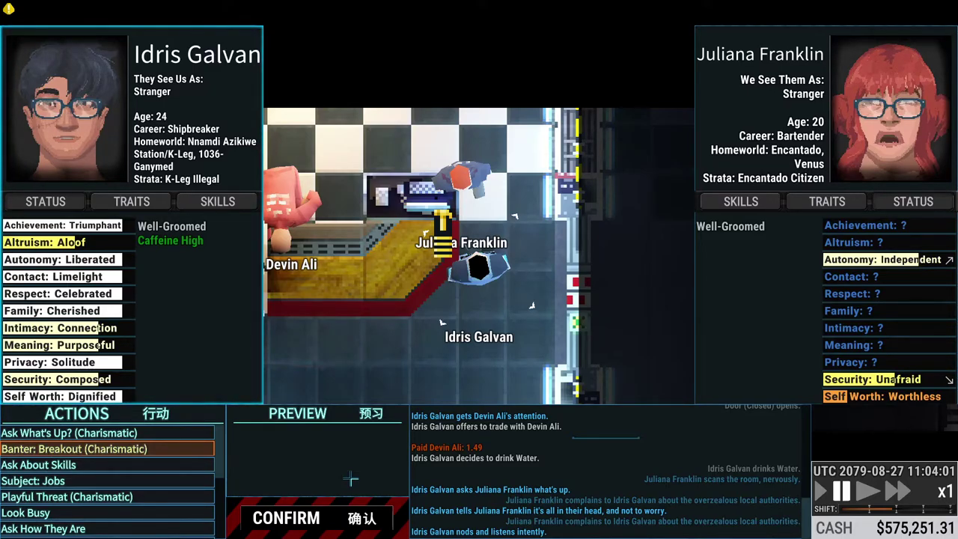
pyautogui.click(96, 528)
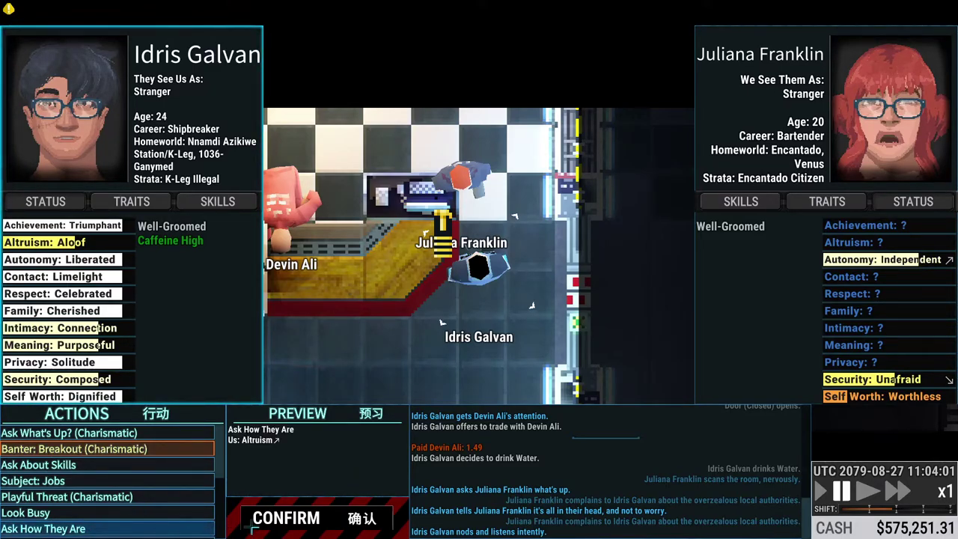
pyautogui.click(312, 517)
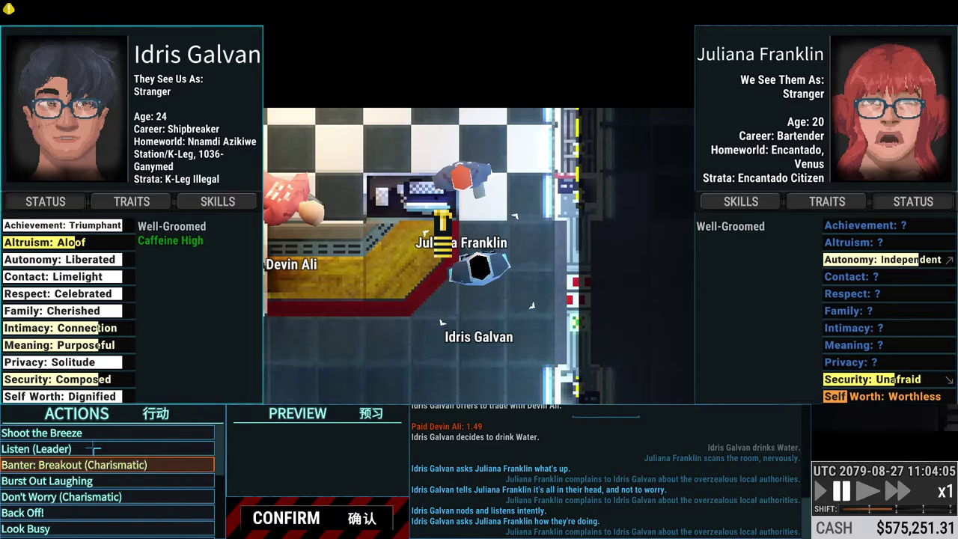
pyautogui.click(95, 449)
pyautogui.click(331, 522)
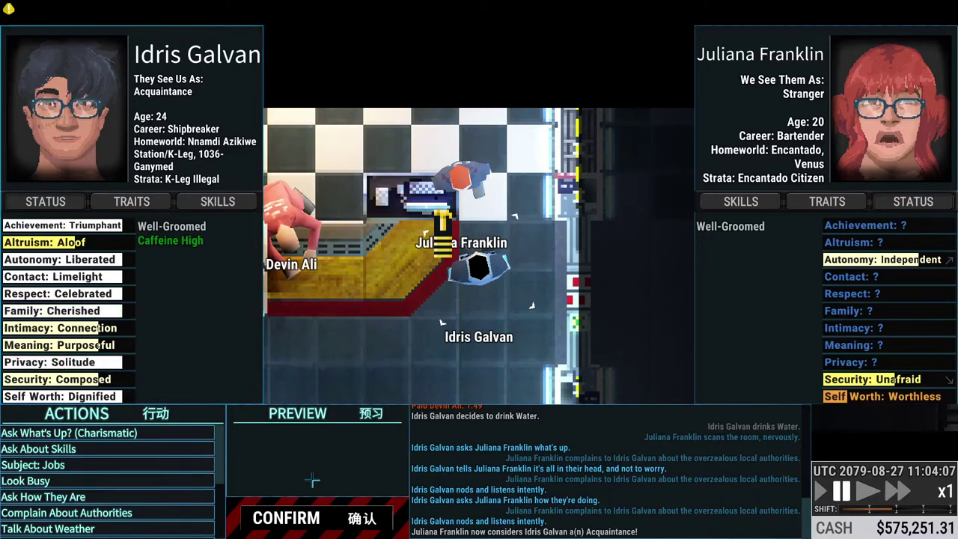
# Complain to Juliana about the authorities, ask how she is, and listen.
pyautogui.click(109, 493)
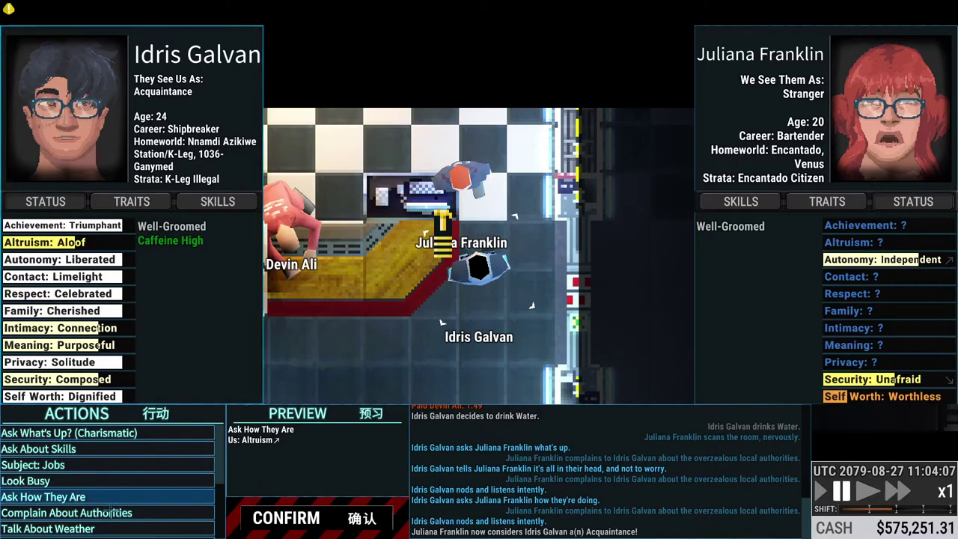
pyautogui.click(111, 513)
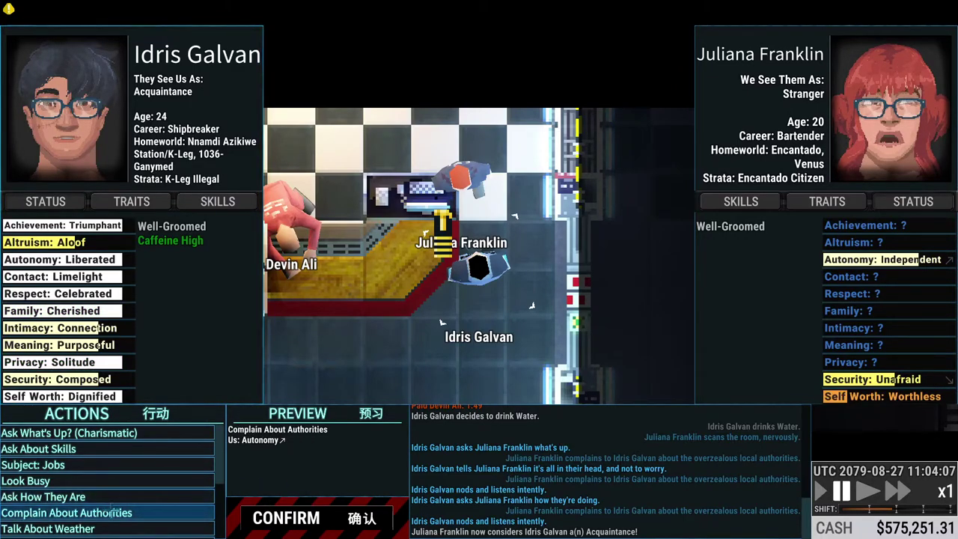
pyautogui.click(322, 518)
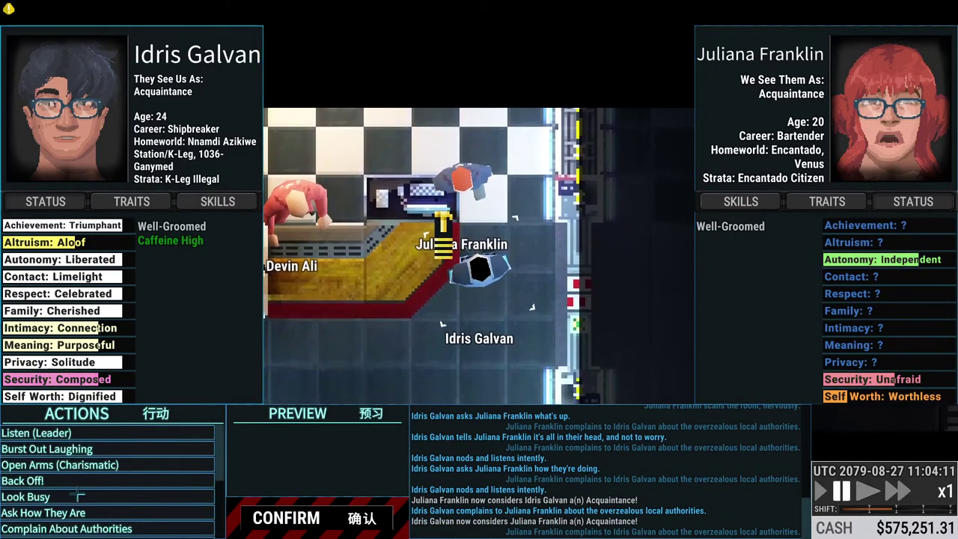
pyautogui.click(78, 513)
pyautogui.click(322, 518)
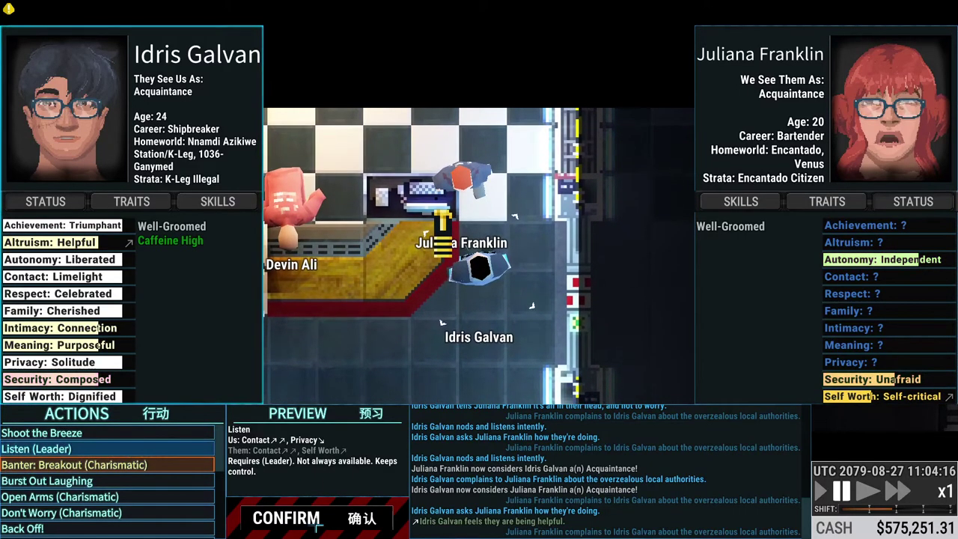
pyautogui.click(318, 526)
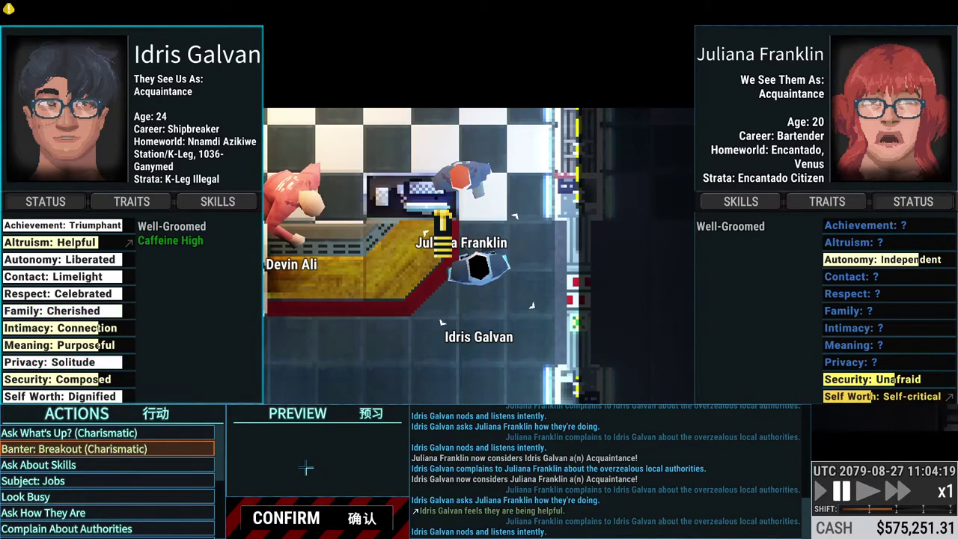
# Banter with Juliana about a Breakout match and twice reassure her not to worry.
pyautogui.click(95, 449)
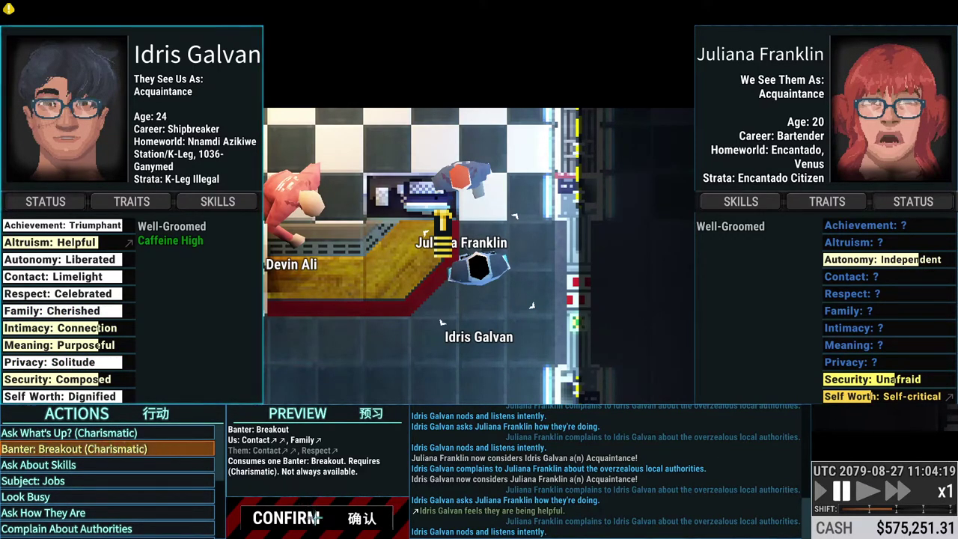
pyautogui.click(326, 518)
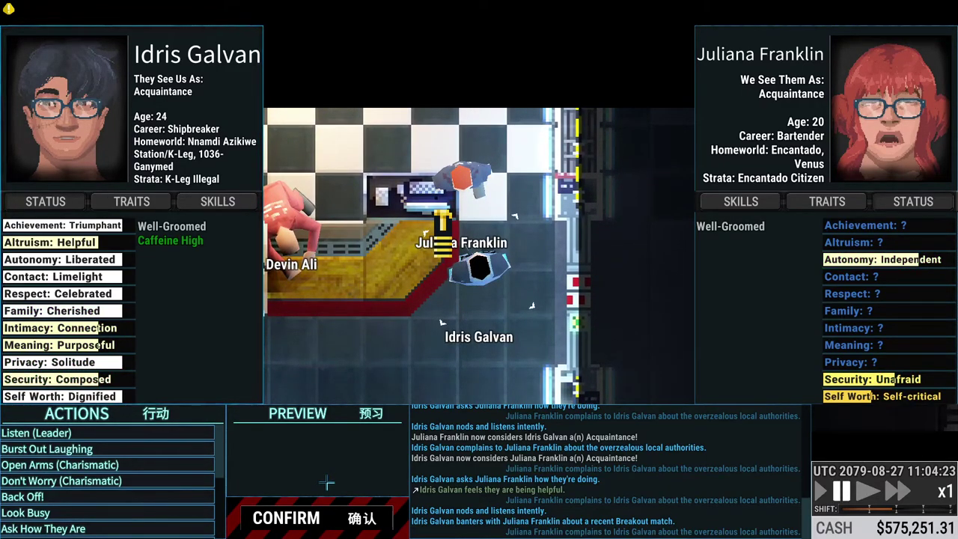
pyautogui.click(120, 481)
pyautogui.click(281, 524)
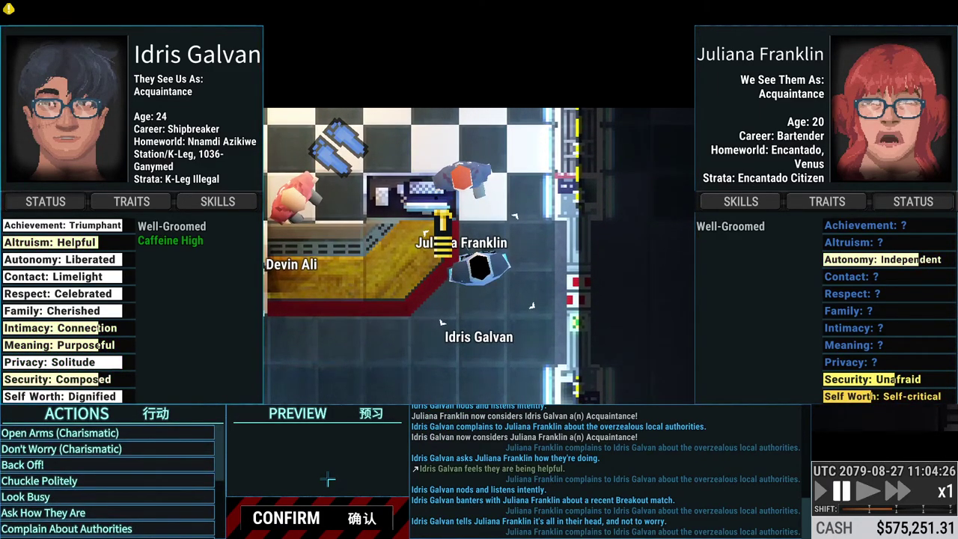
pyautogui.click(95, 481)
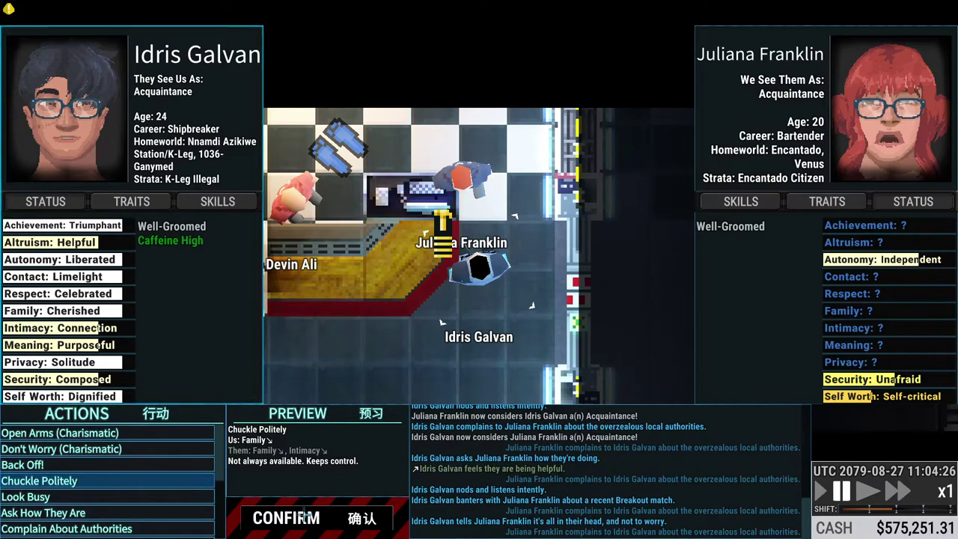
pyautogui.click(112, 449)
pyautogui.click(293, 523)
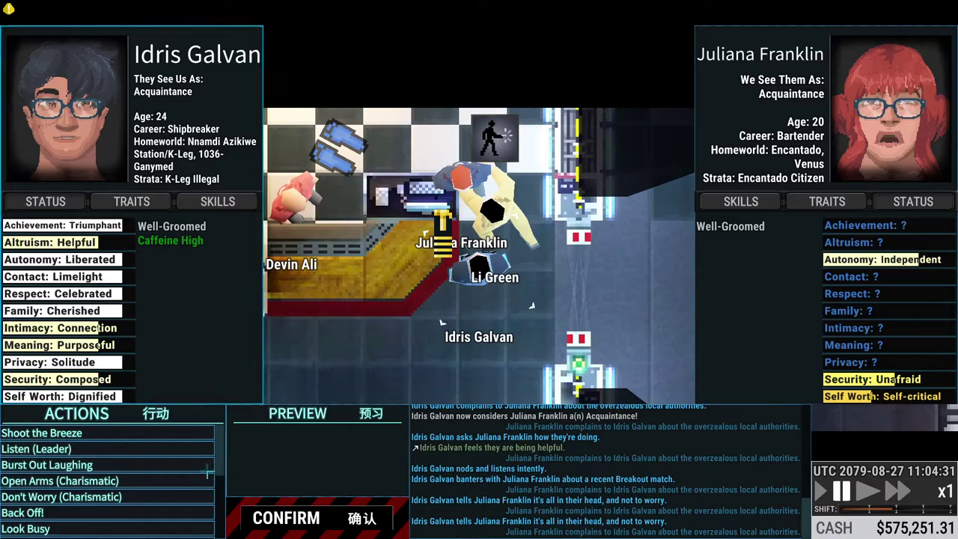
# Listen to Juliana, then pose her a Metaphysical Quandary.
pyautogui.click(93, 449)
pyautogui.click(295, 518)
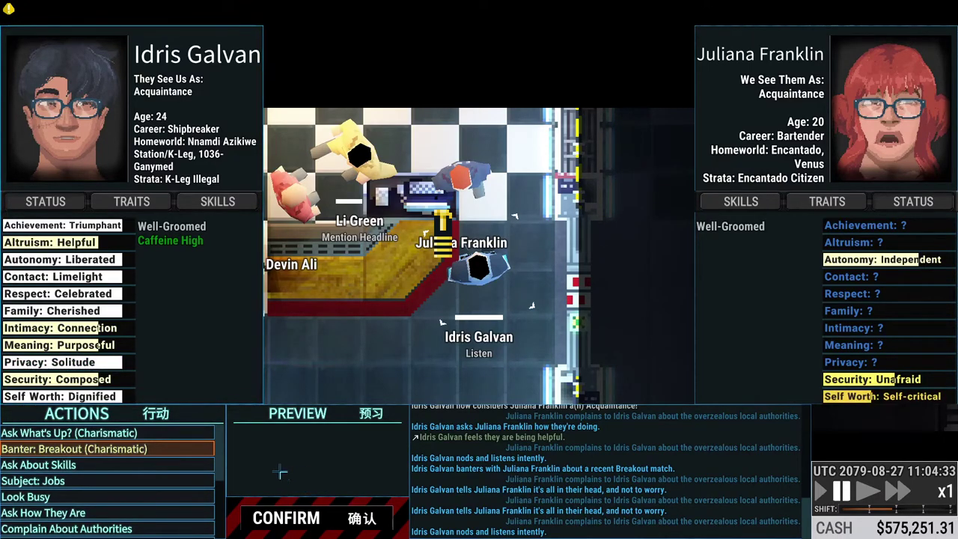
pyautogui.scroll(-1, 202, 483)
pyautogui.scroll(-2, 194, 486)
pyautogui.scroll(-2, 187, 494)
pyautogui.scroll(-1, 173, 504)
pyautogui.scroll(-2, 173, 504)
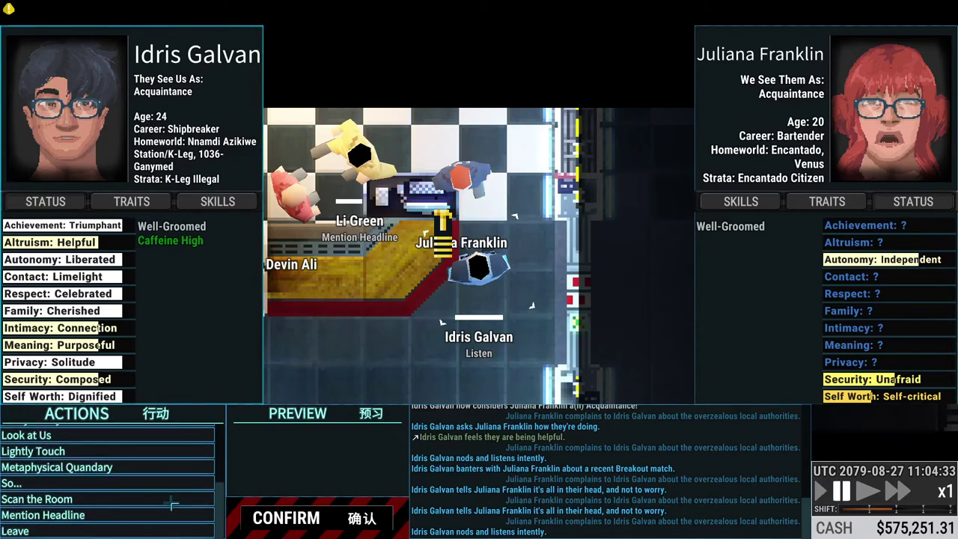
pyautogui.click(103, 486)
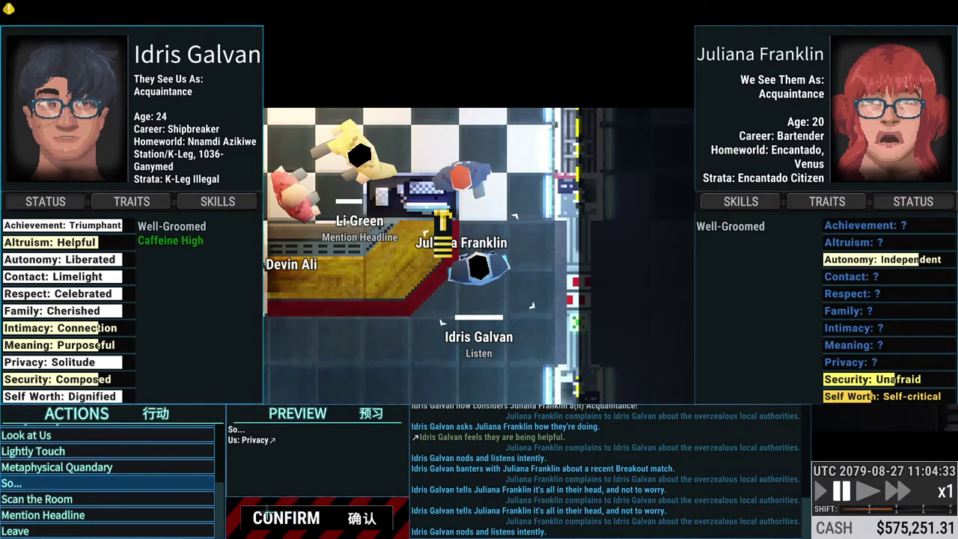
pyautogui.click(81, 469)
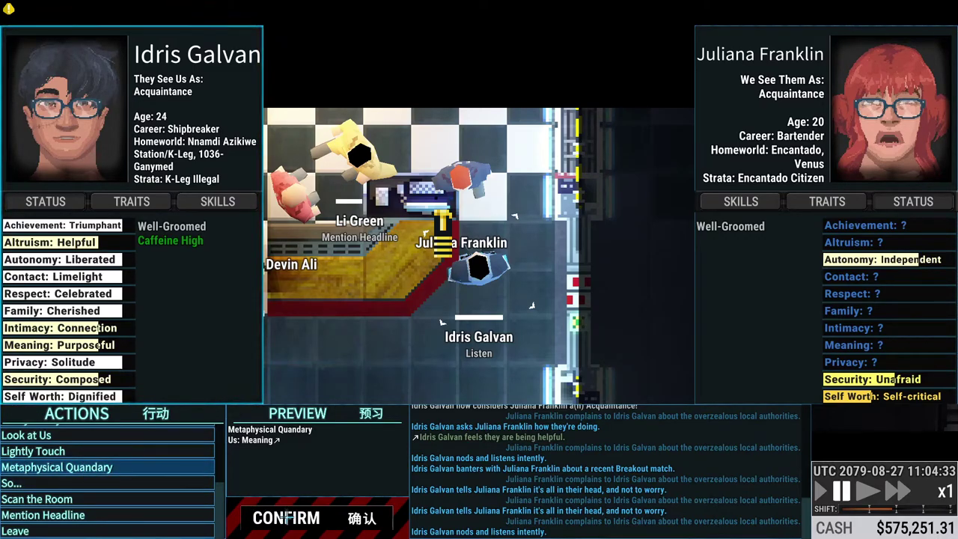
pyautogui.click(287, 518)
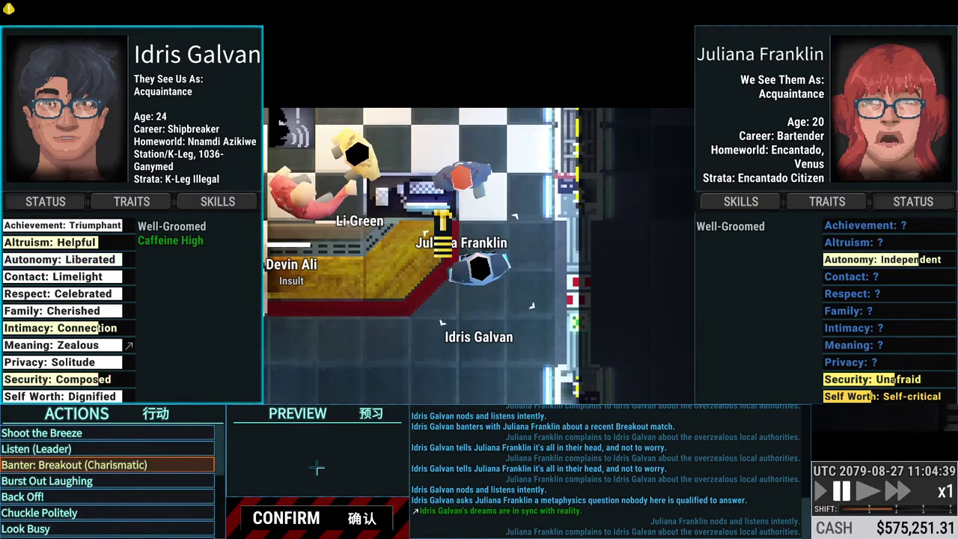
pyautogui.scroll(-3, 199, 473)
pyautogui.scroll(-1, 194, 477)
pyautogui.scroll(-2, 191, 479)
pyautogui.scroll(-4, 184, 485)
pyautogui.scroll(-1, 183, 484)
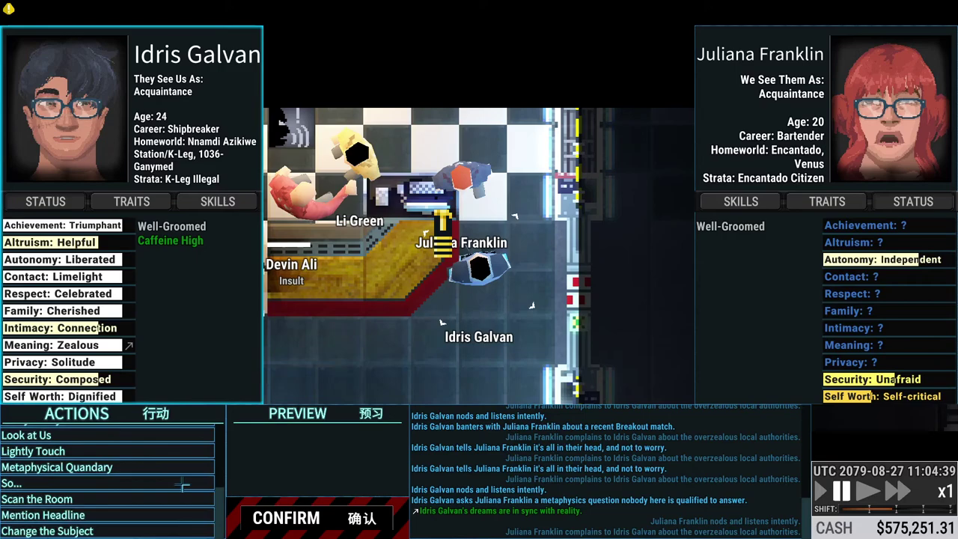
# Change the subject with Juliana and talk about the weather.
pyautogui.click(83, 531)
pyautogui.click(296, 521)
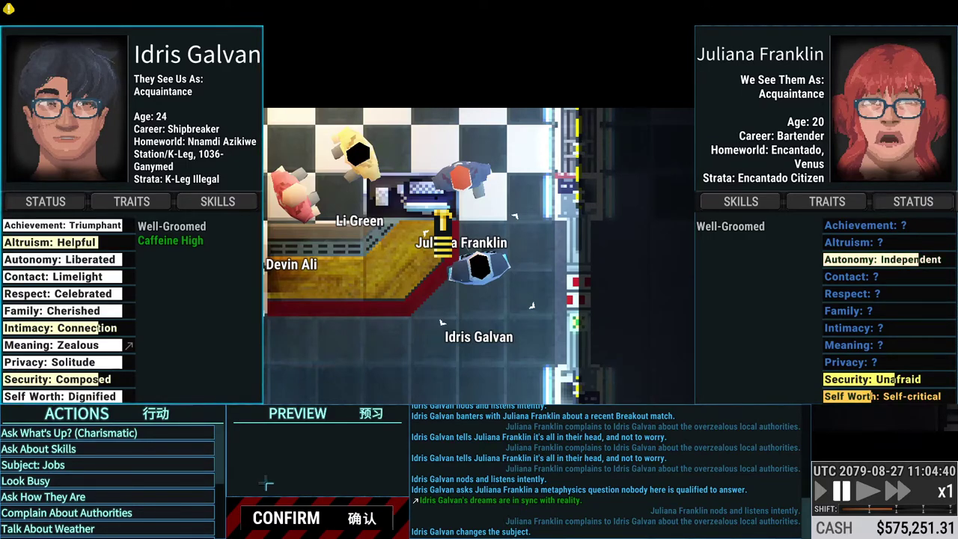
pyautogui.click(105, 529)
pyautogui.click(311, 520)
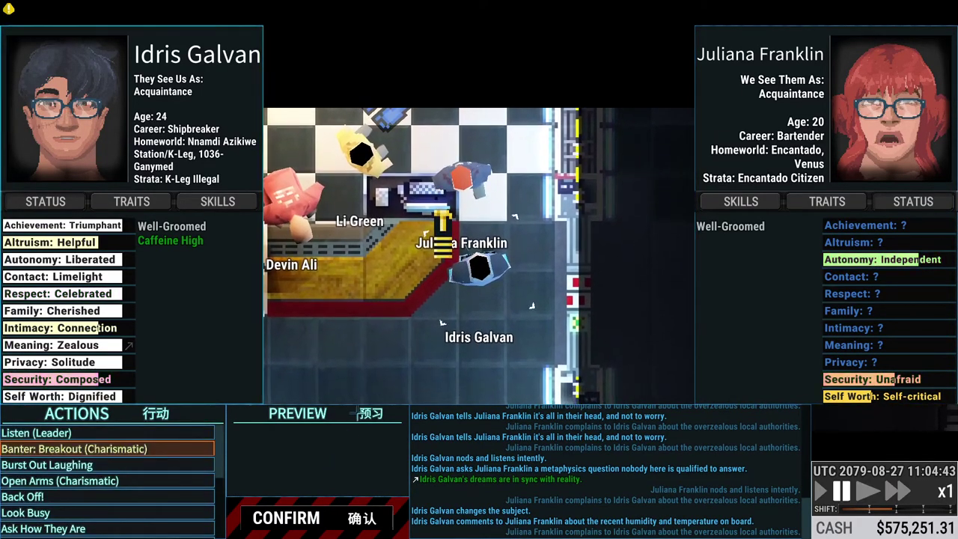
# Resume time so Idris walks away from Juliana, and pan toward the transit kiosk.
pyautogui.press('space')
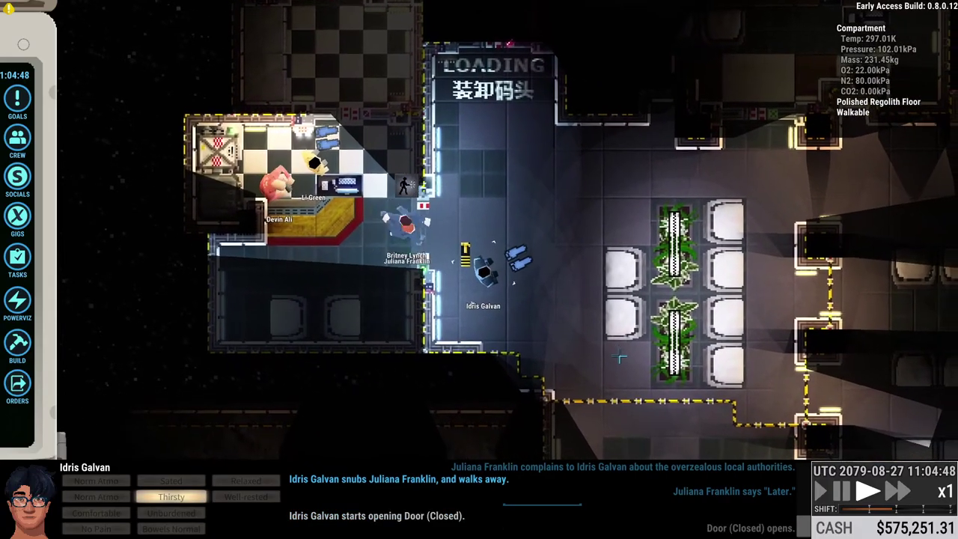
pyautogui.press('d')
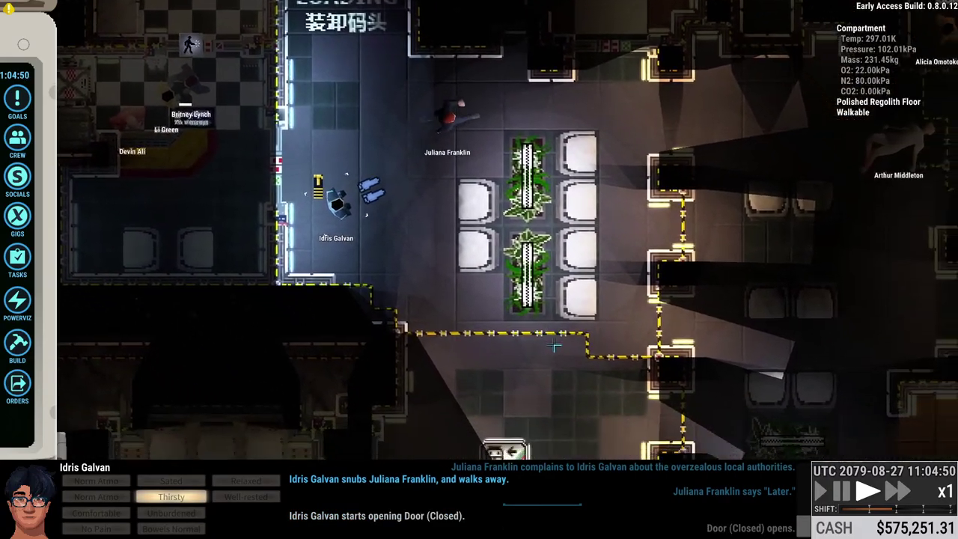
pyautogui.press('s')
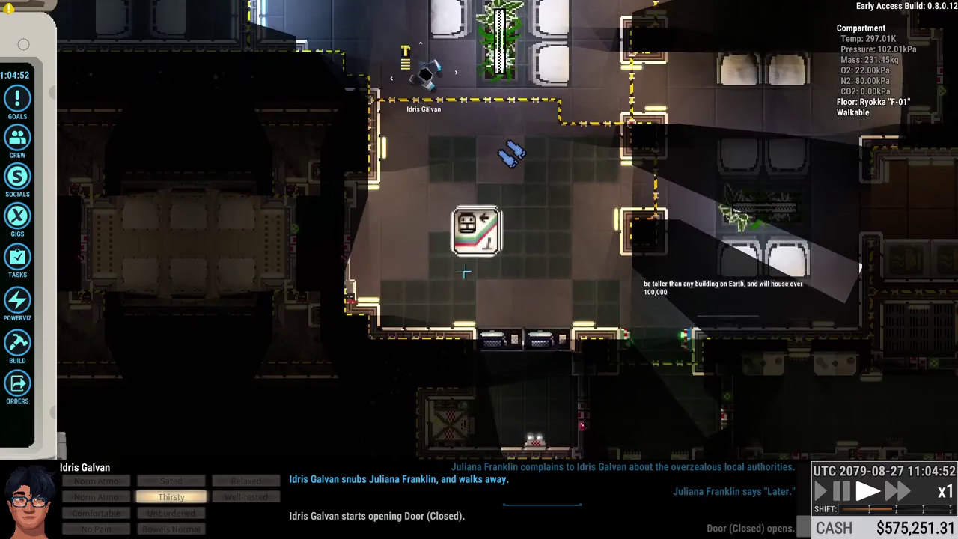
pyautogui.press('d')
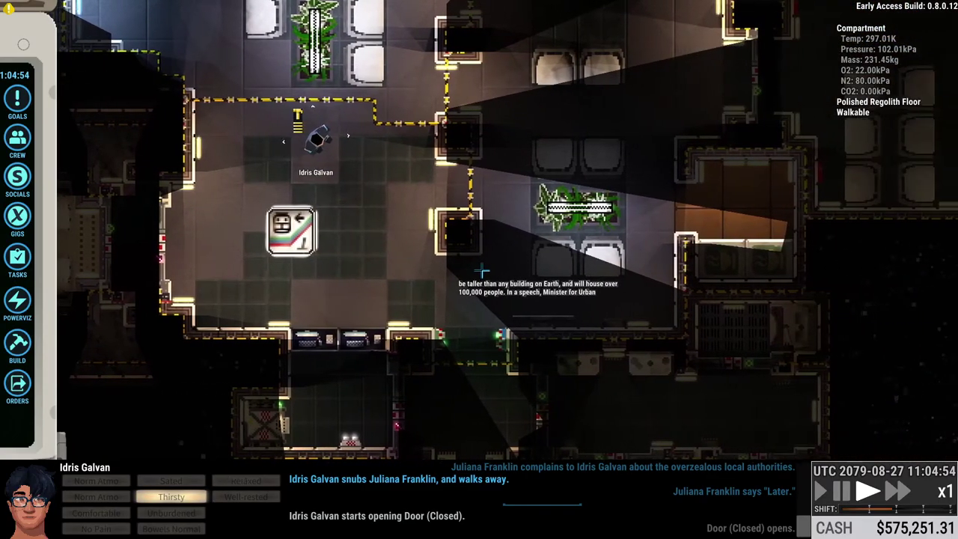
pyautogui.press('s')
pyautogui.press('w')
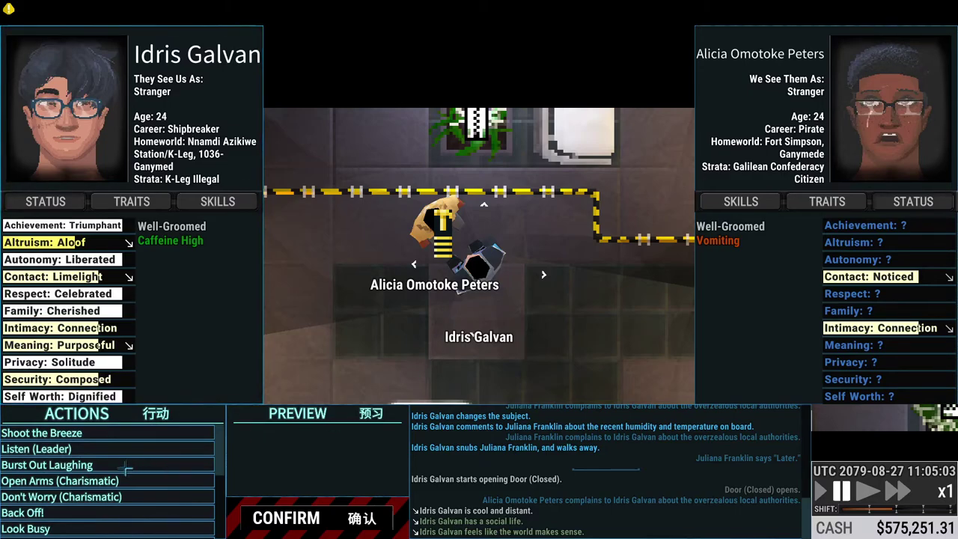
# Tell Alicia it's all in her head, listen, scan the room, and listen again.
pyautogui.click(70, 497)
pyautogui.click(283, 513)
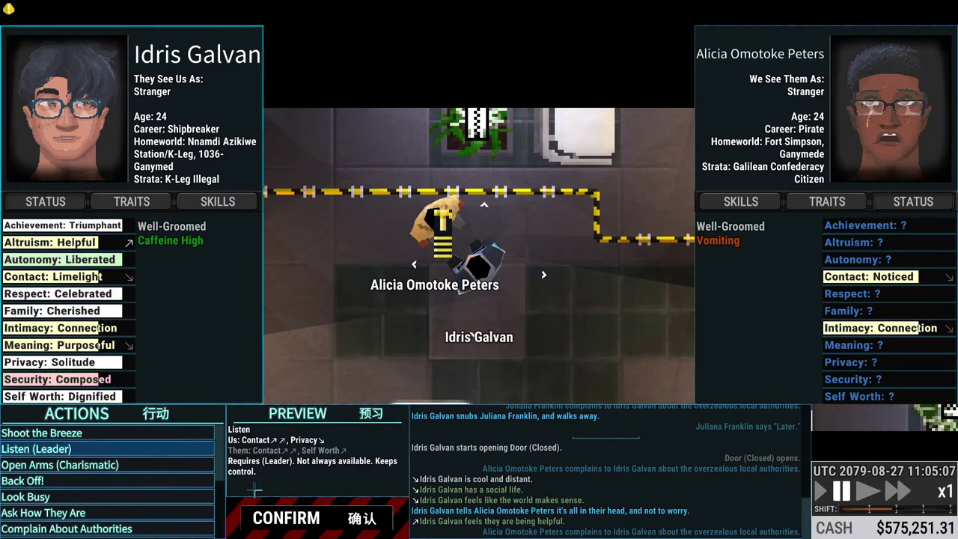
pyautogui.click(301, 517)
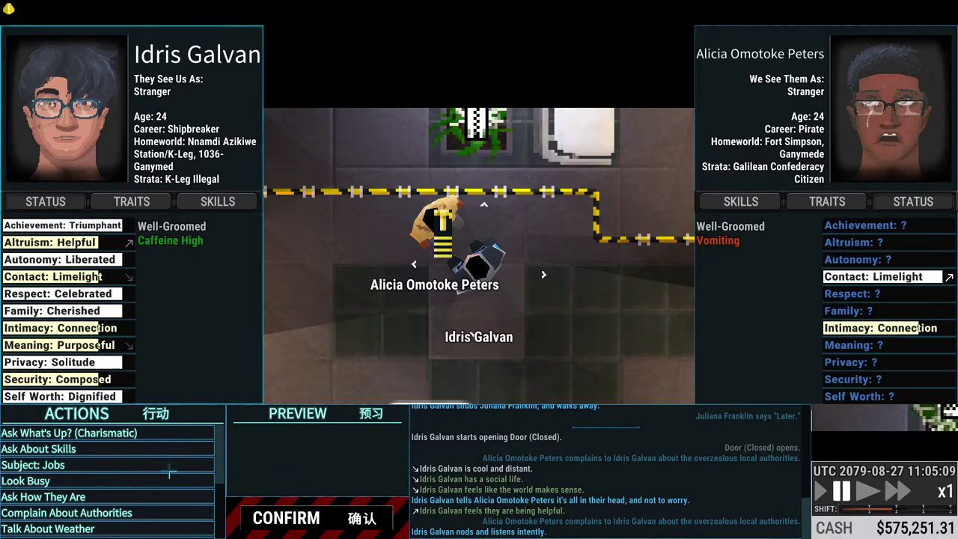
pyautogui.scroll(-2, 170, 469)
pyautogui.scroll(-3, 168, 480)
pyautogui.scroll(-2, 166, 488)
pyautogui.scroll(-1, 163, 497)
pyautogui.click(60, 498)
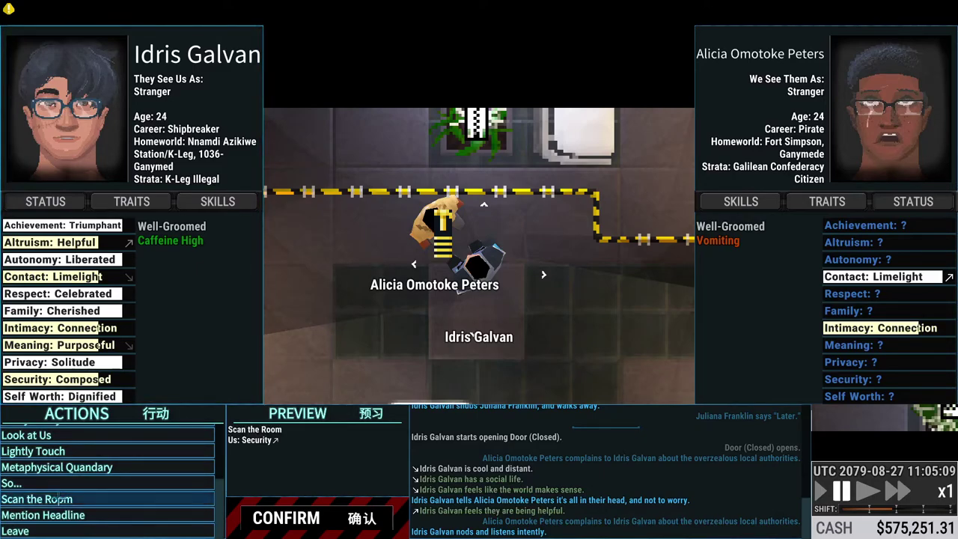
pyautogui.click(258, 516)
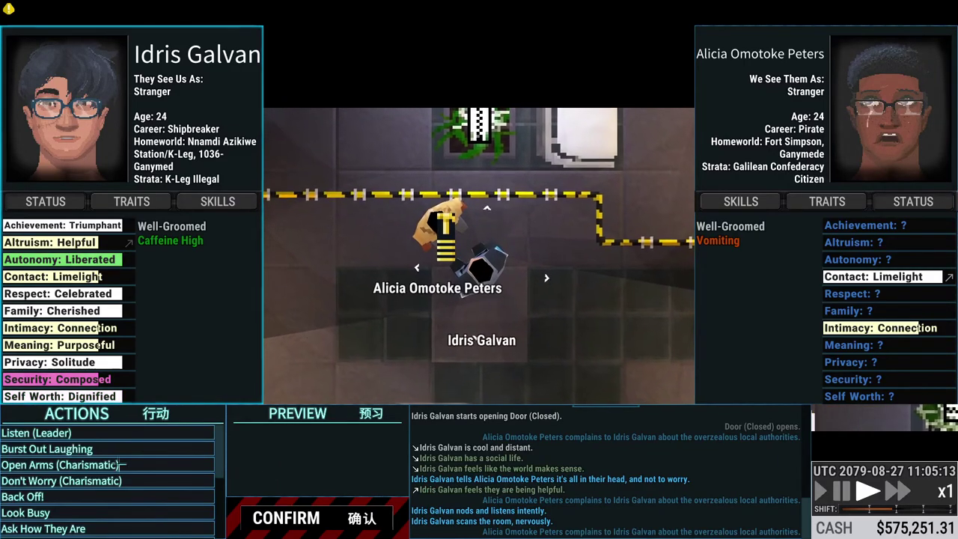
pyautogui.click(112, 433)
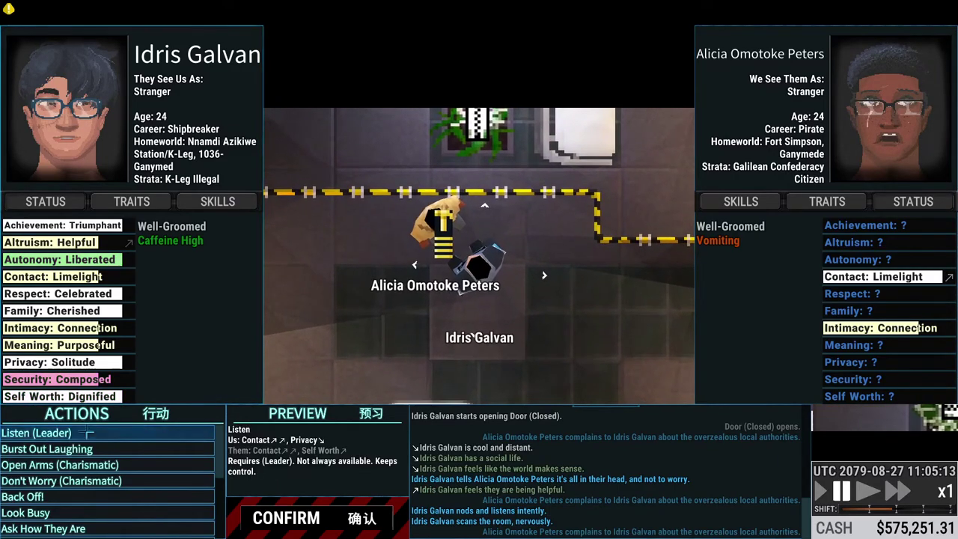
pyautogui.click(316, 517)
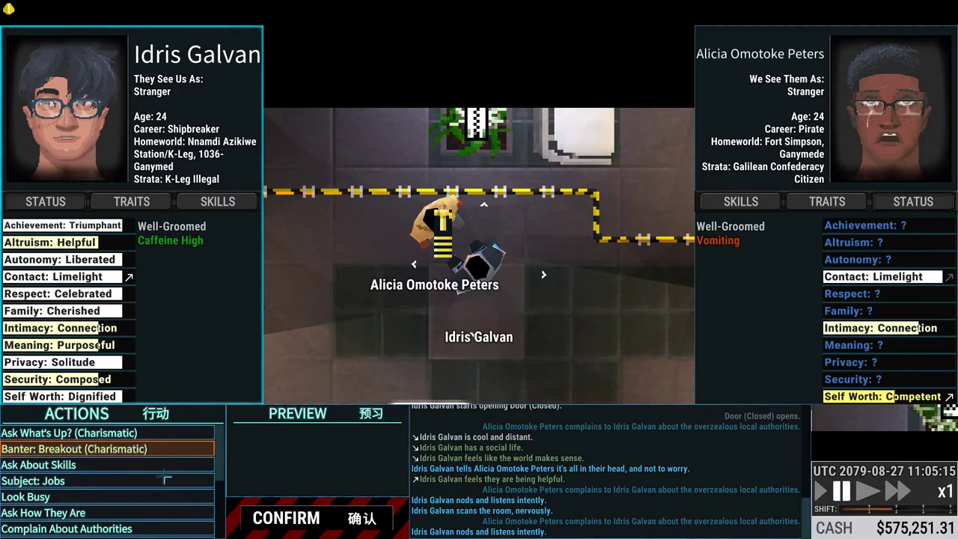
# Look busy, change the subject, and ask Alicia how she's doing.
pyautogui.click(85, 497)
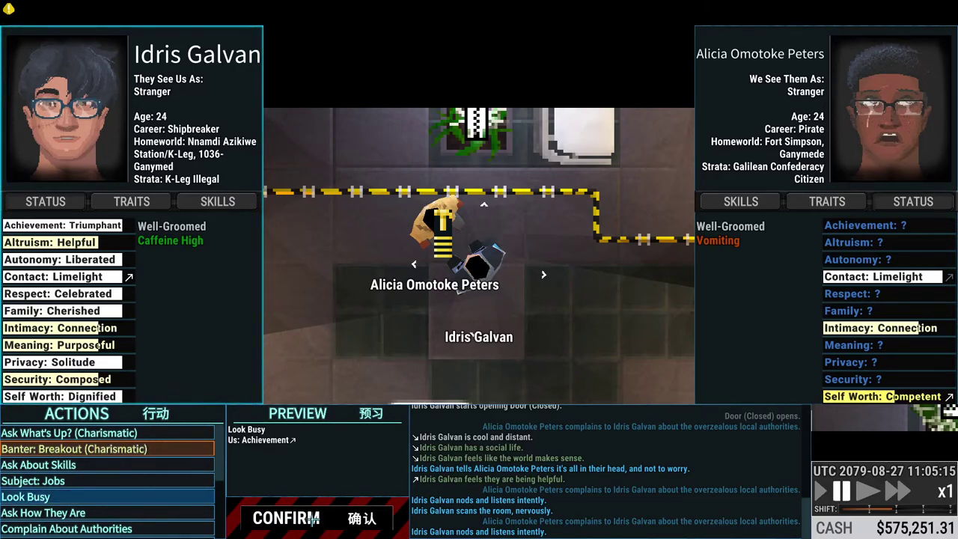
pyautogui.click(313, 518)
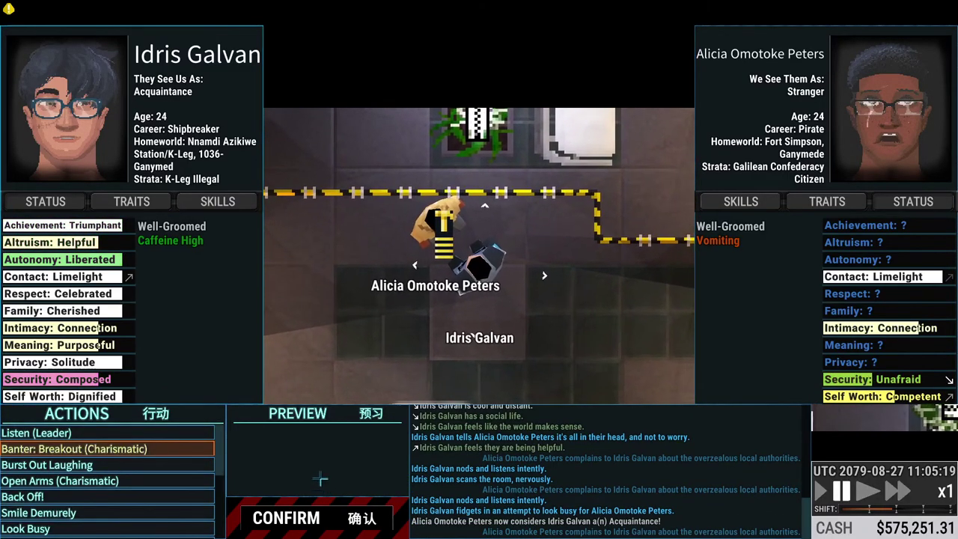
pyautogui.scroll(-1, 171, 507)
pyautogui.scroll(-2, 170, 507)
pyautogui.scroll(-4, 171, 507)
pyautogui.scroll(-3, 171, 506)
pyautogui.click(171, 524)
pyautogui.click(279, 527)
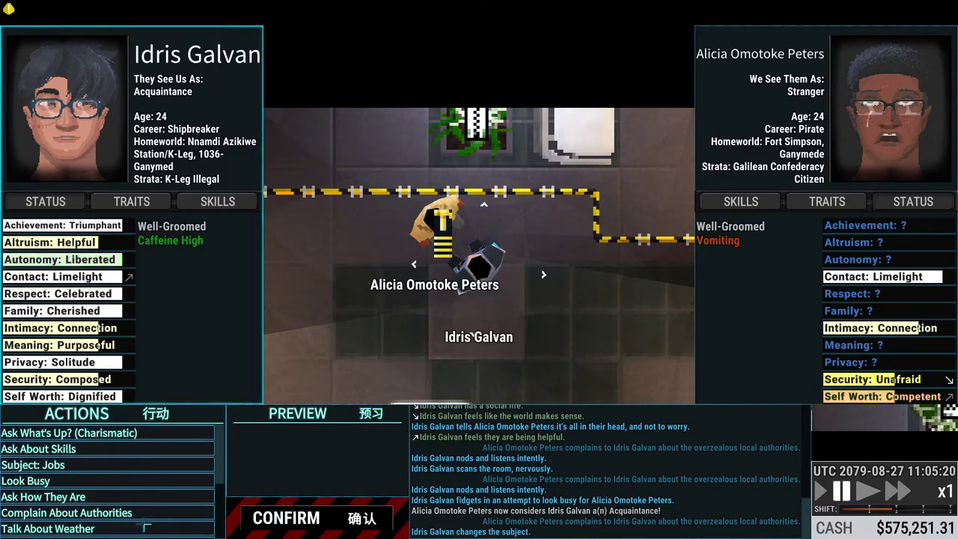
pyautogui.scroll(-2, 147, 524)
pyautogui.scroll(-2, 147, 524)
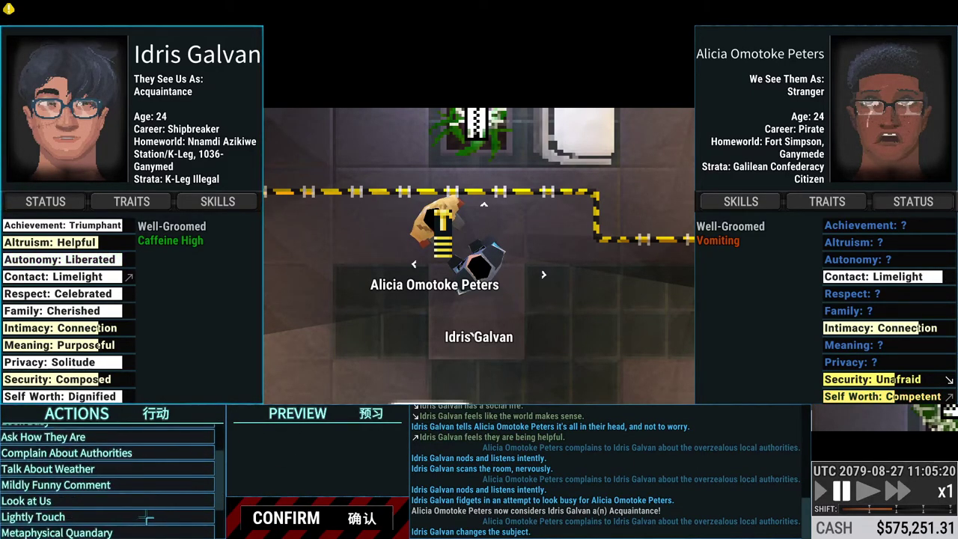
pyautogui.click(80, 437)
pyautogui.click(315, 515)
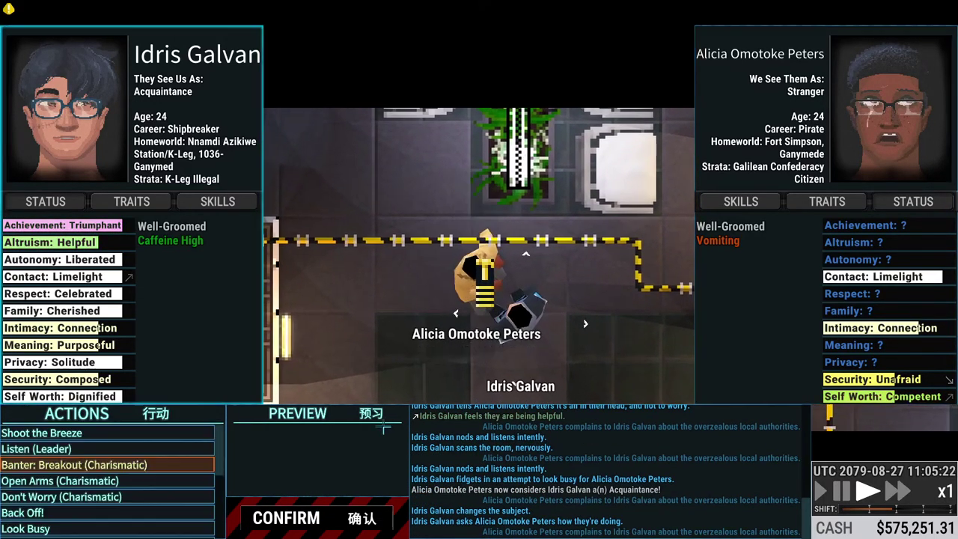
pyautogui.scroll(-3, 583, 331)
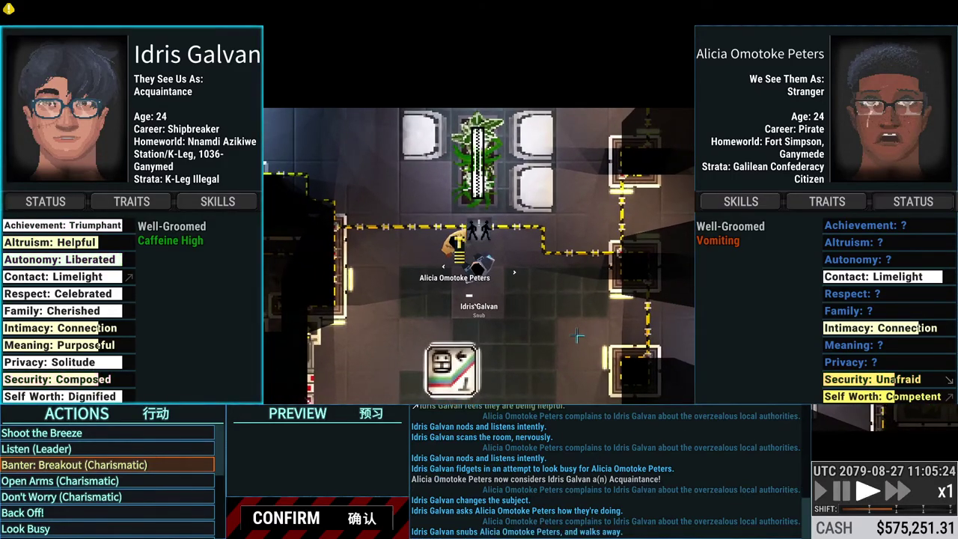
# Pan to the loading dock, view Phoebe Davidson's spacebook profile, and walk Idris onto the dock floor.
pyautogui.press('d')
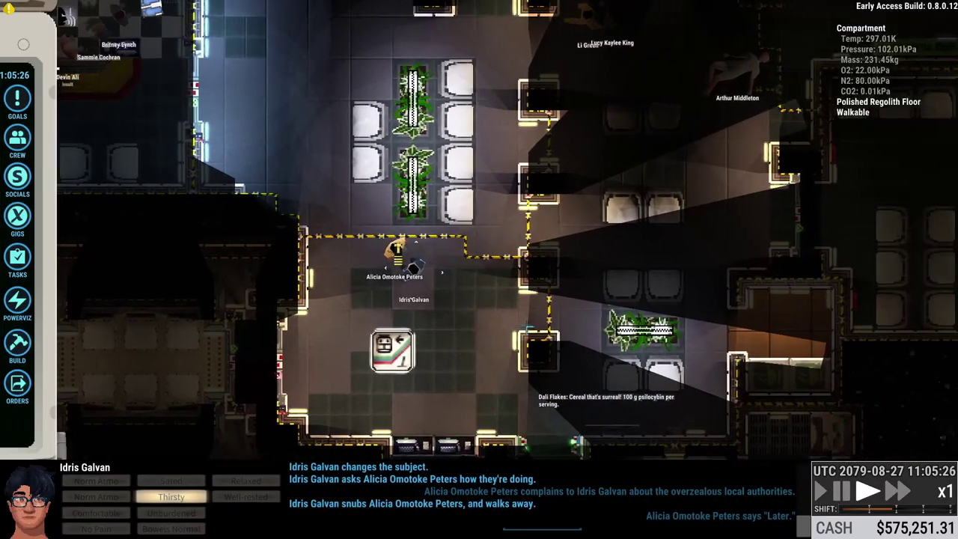
pyautogui.press('w')
pyautogui.press('w')
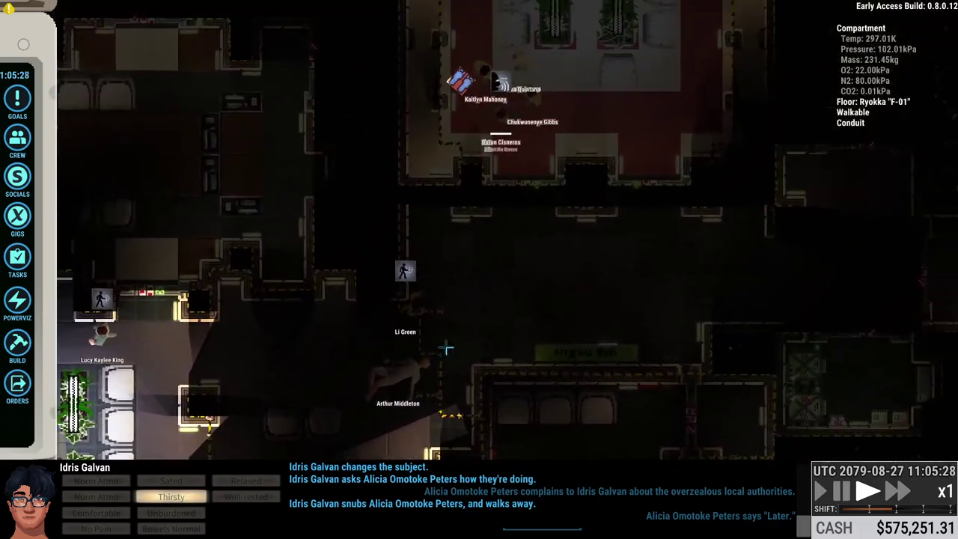
pyautogui.scroll(2, 537, 269)
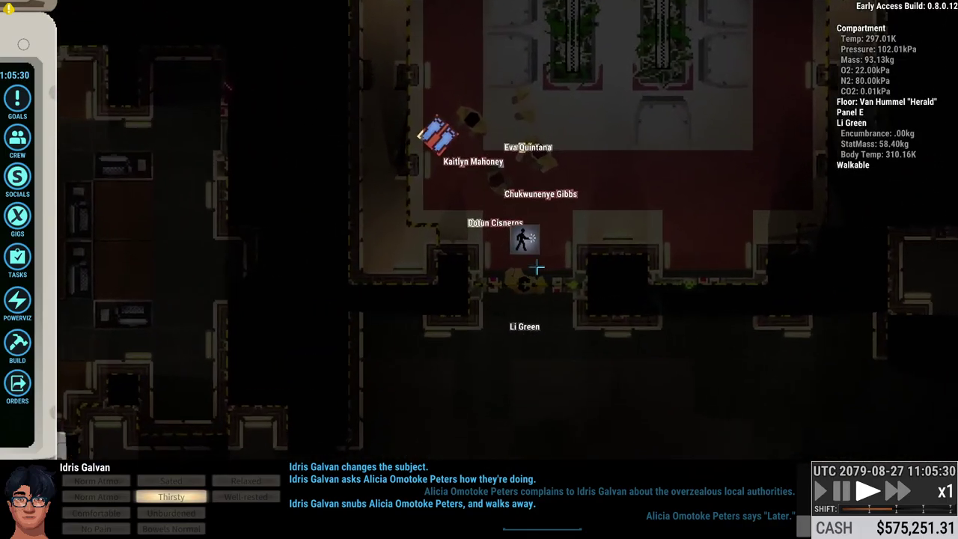
pyautogui.scroll(-2, 538, 268)
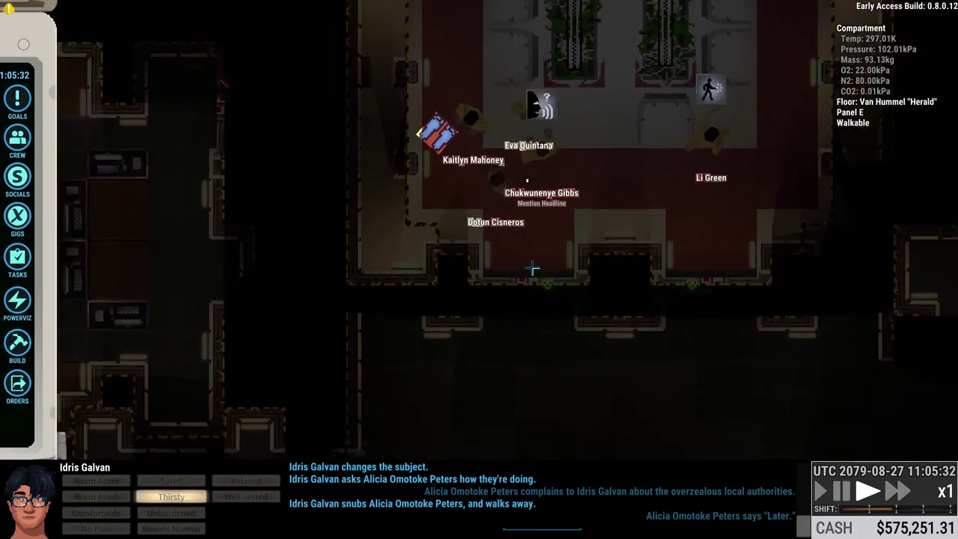
pyautogui.press('w')
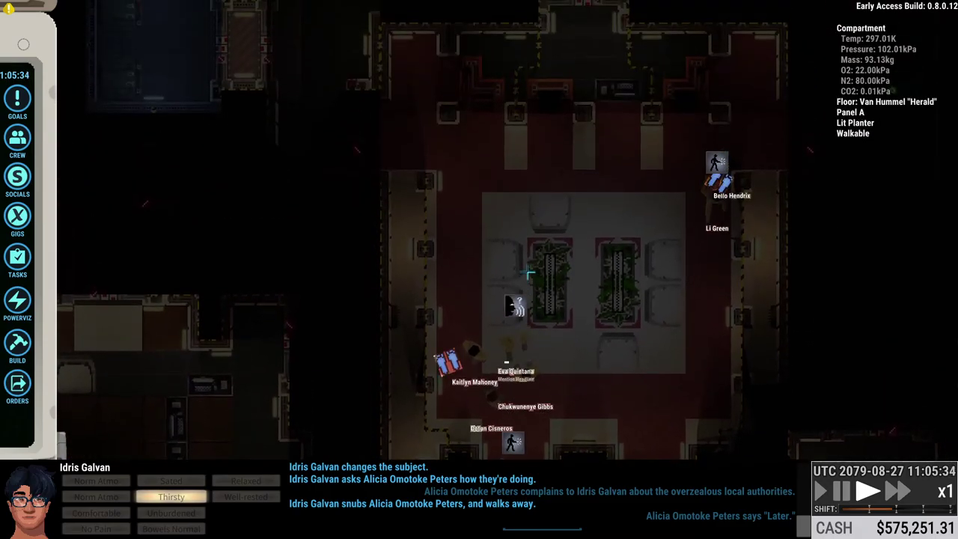
pyautogui.press('a')
pyautogui.press('s')
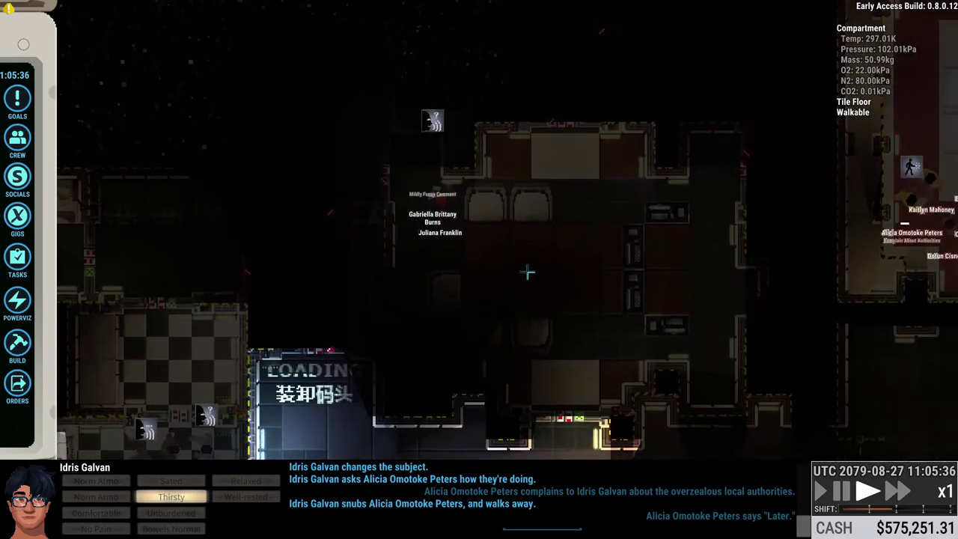
pyautogui.press('s')
pyautogui.press('a')
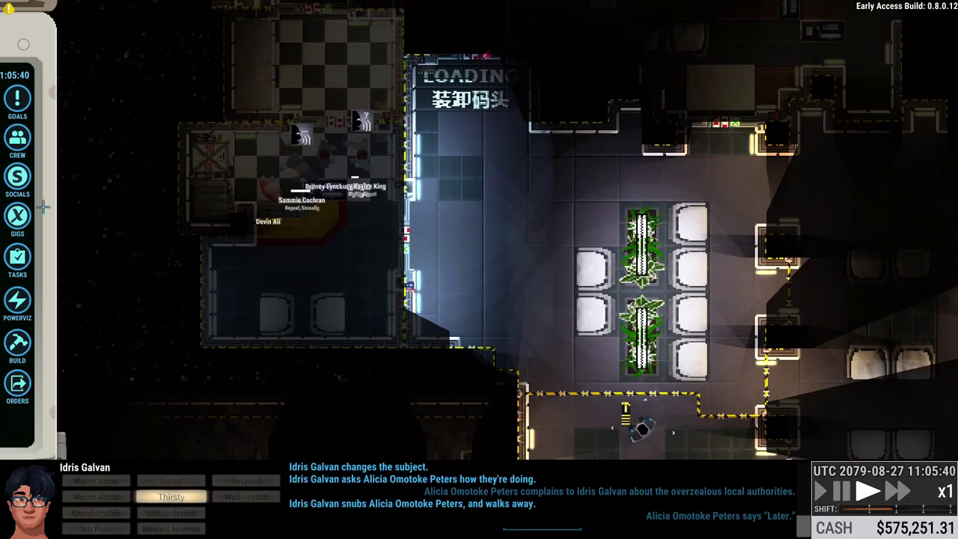
pyautogui.click(20, 186)
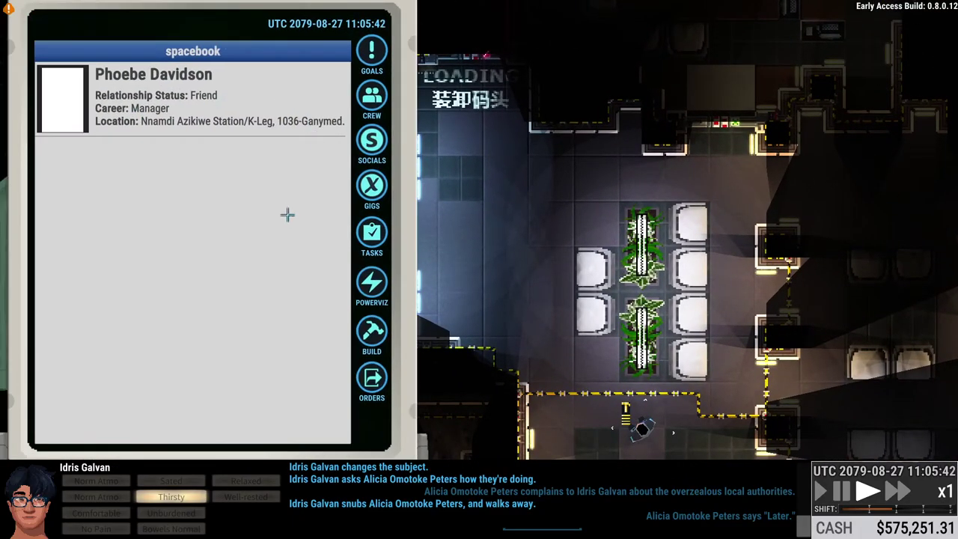
pyautogui.click(523, 292)
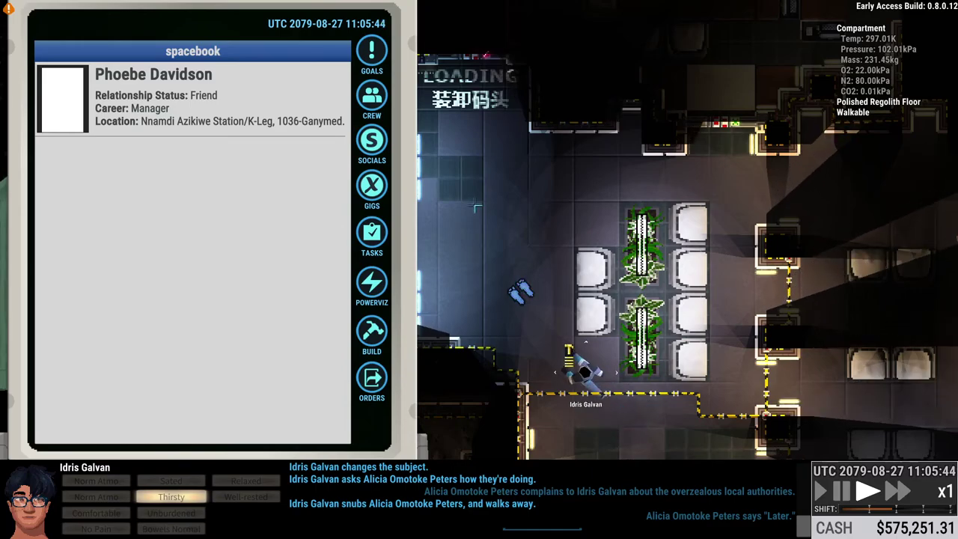
pyautogui.click(381, 146)
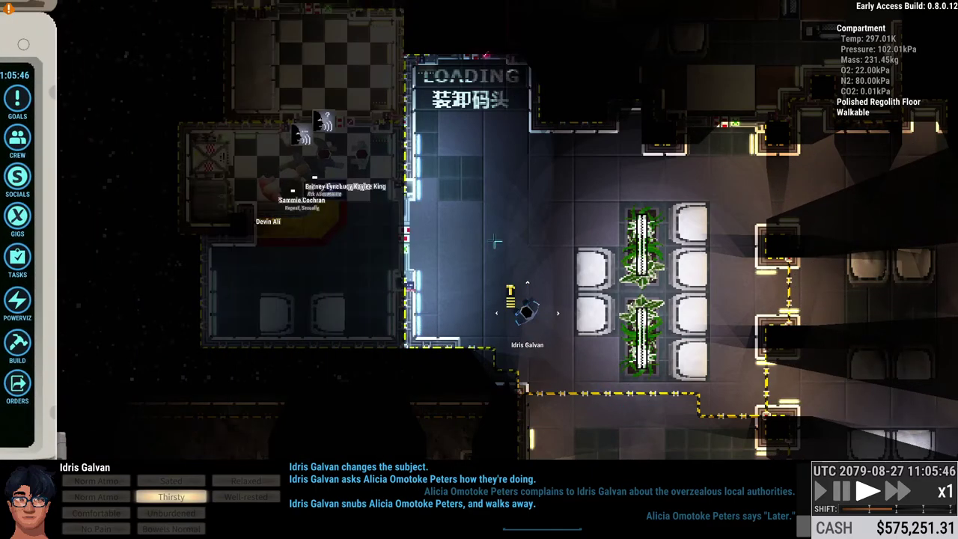
# Dismiss the exception console and pan down to the Transit Kiosk below the loading dock.
pyautogui.press('d')
pyautogui.press('s')
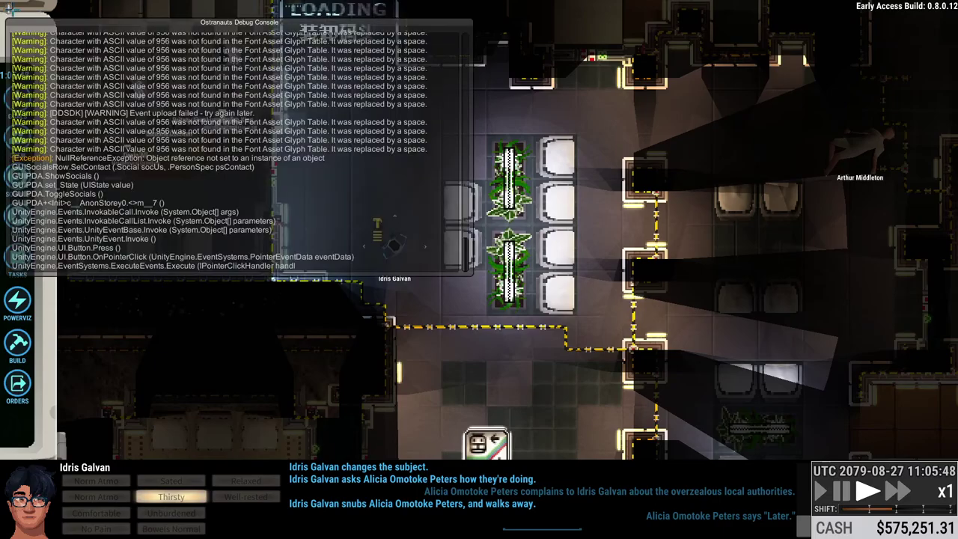
pyautogui.scroll(-2, 442, 237)
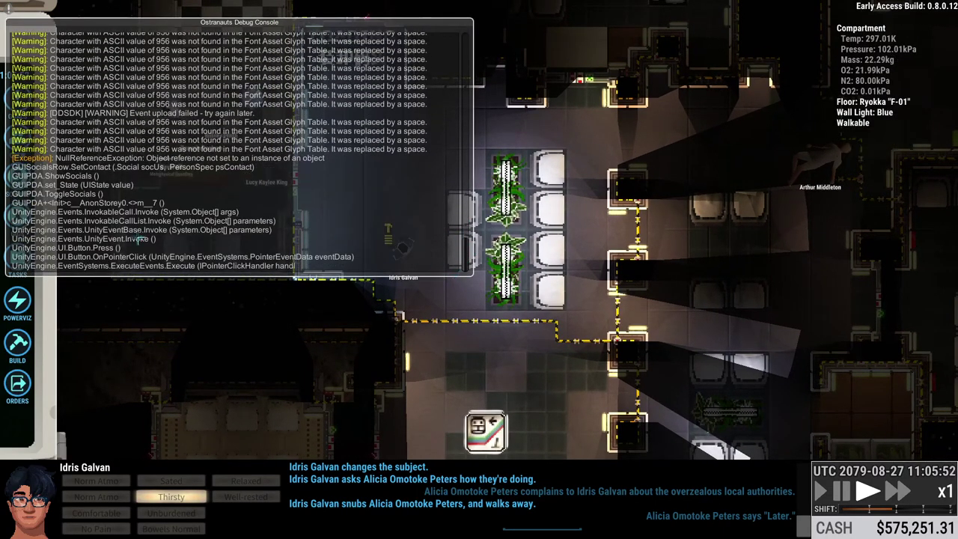
pyautogui.press('`')
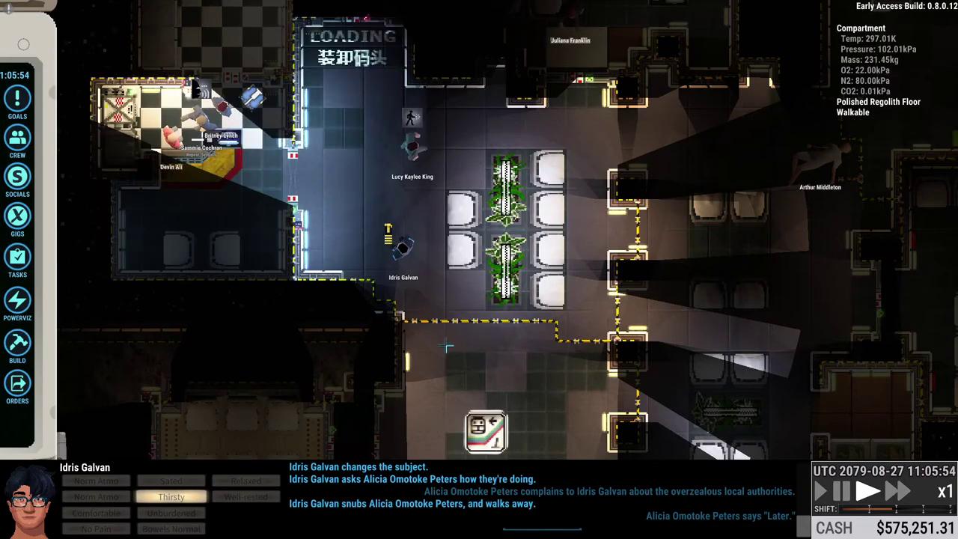
pyautogui.press('s')
# Access Transit at the kiosk and depart by tram for 8. Old Emporium.
pyautogui.rightClick(486, 319)
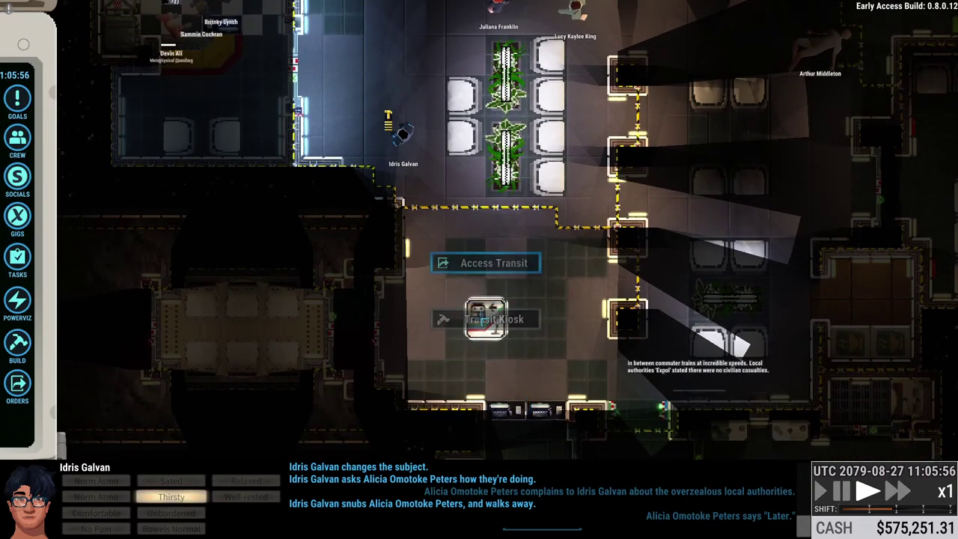
pyautogui.click(486, 263)
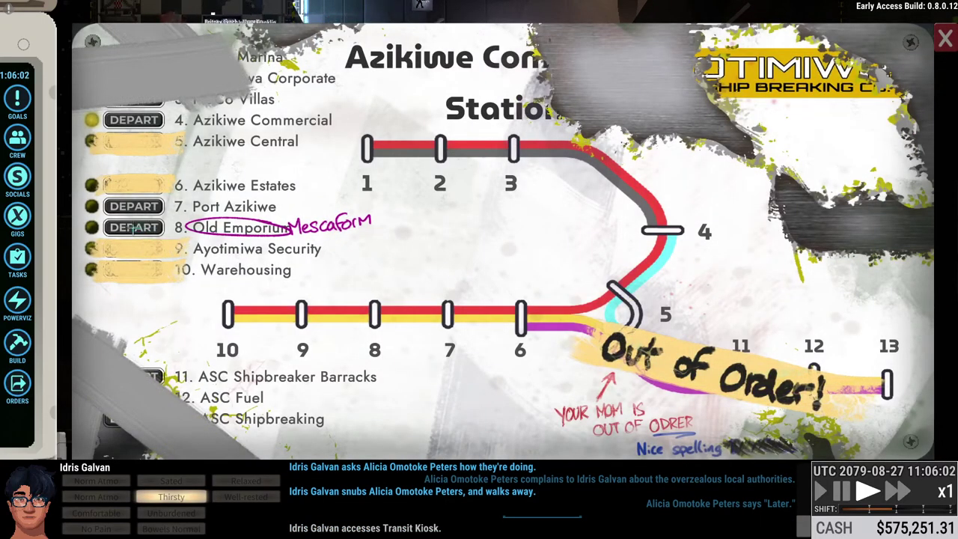
pyautogui.click(134, 228)
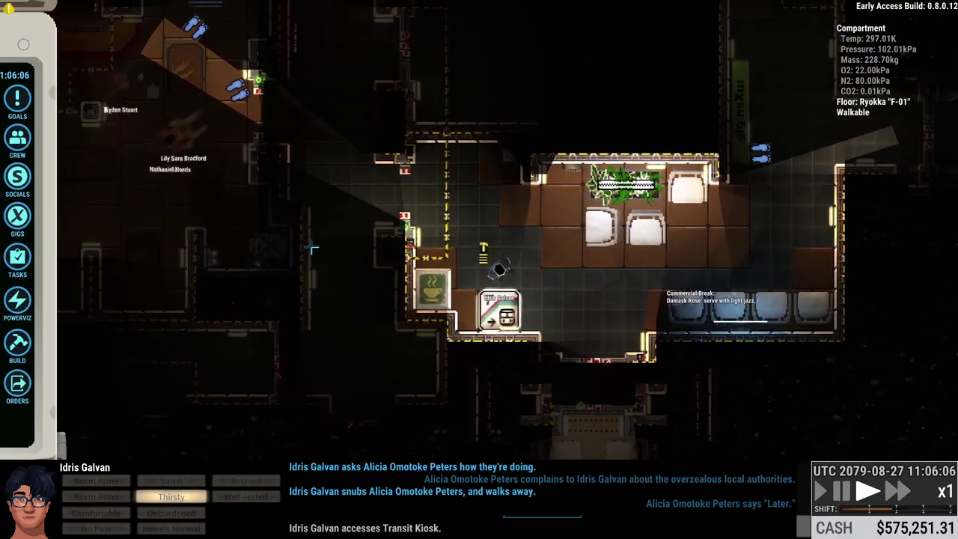
# Pan around the Old Emporium arrival area and surrounding rooms, ending on Idris's room.
pyautogui.press('a')
pyautogui.press('a')
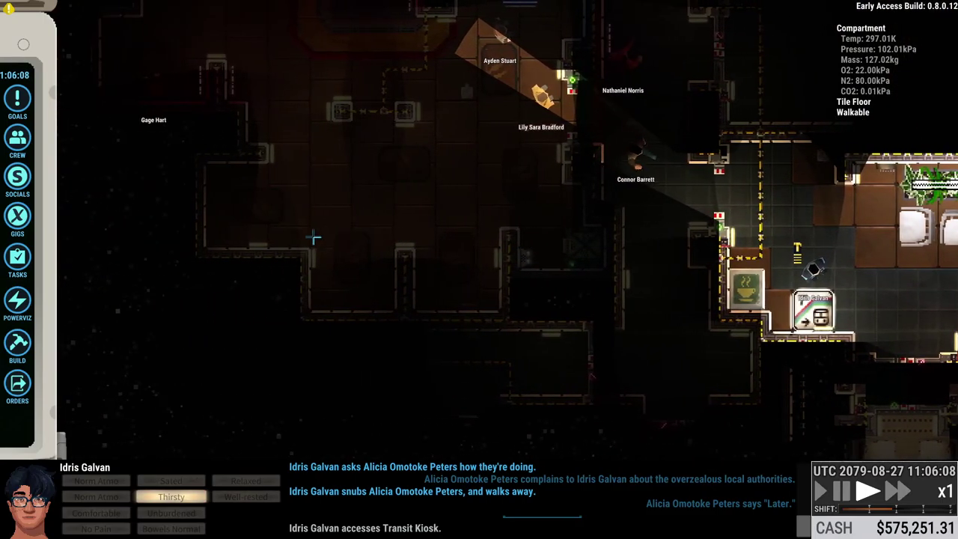
pyautogui.press('w')
pyautogui.press('d')
pyautogui.press('w')
pyautogui.press('d')
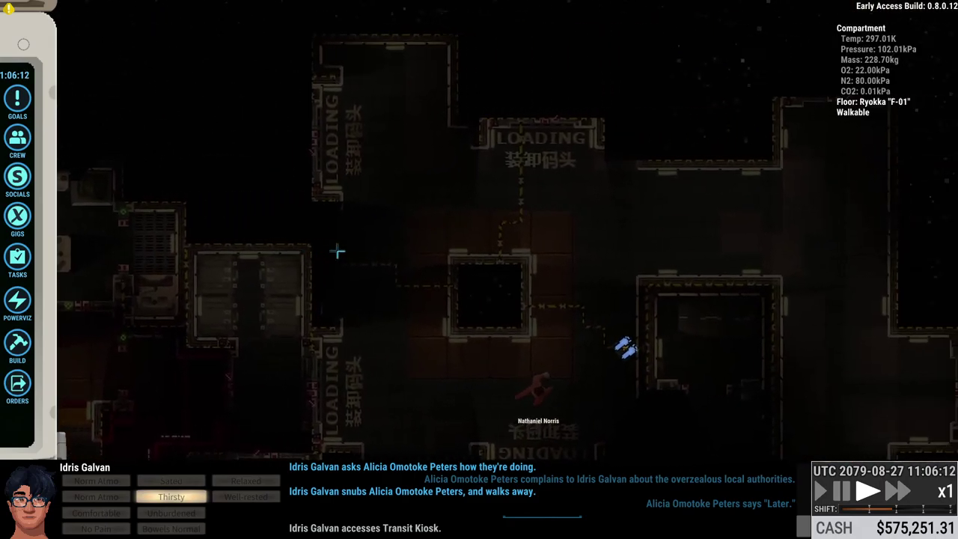
pyautogui.press('s')
pyautogui.press('s')
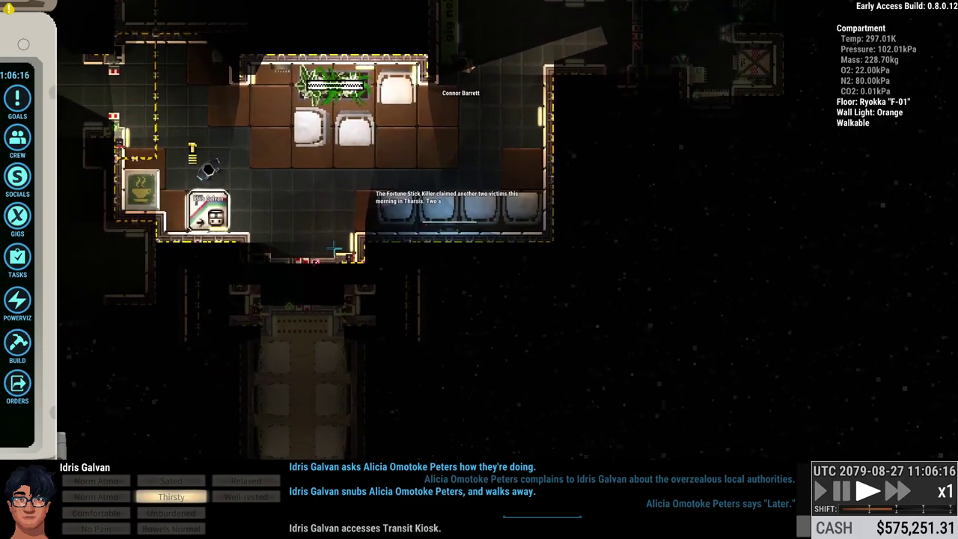
pyautogui.press('a')
pyautogui.press('s')
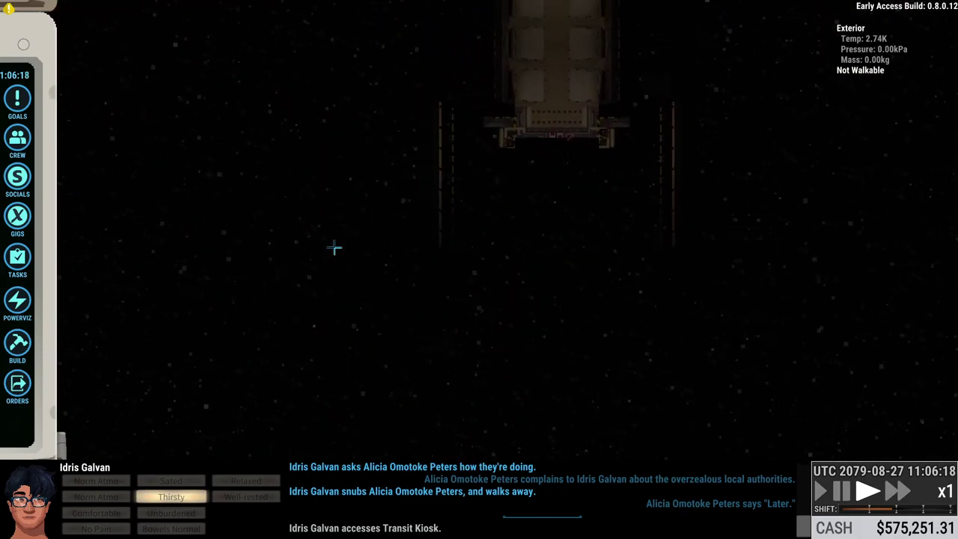
pyautogui.press('w')
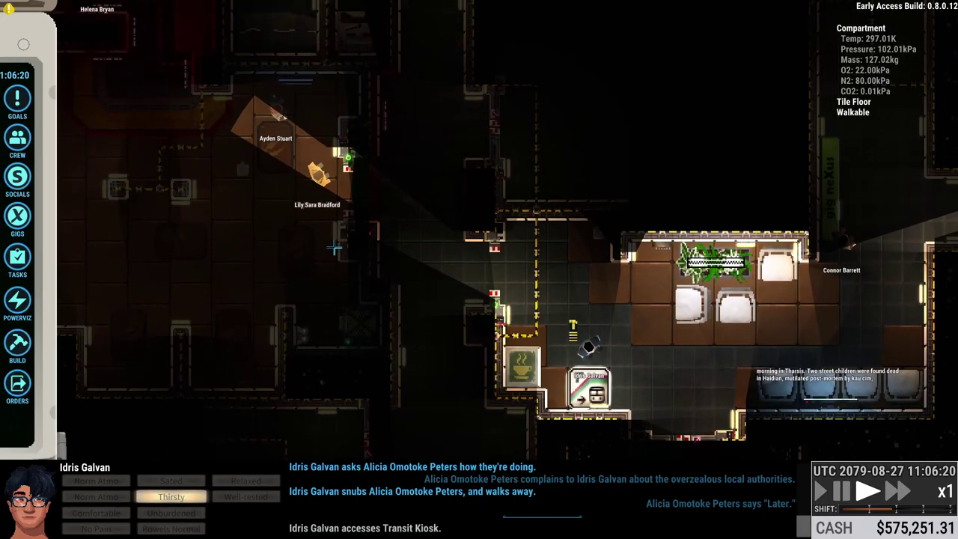
pyautogui.press('w')
pyautogui.press('a')
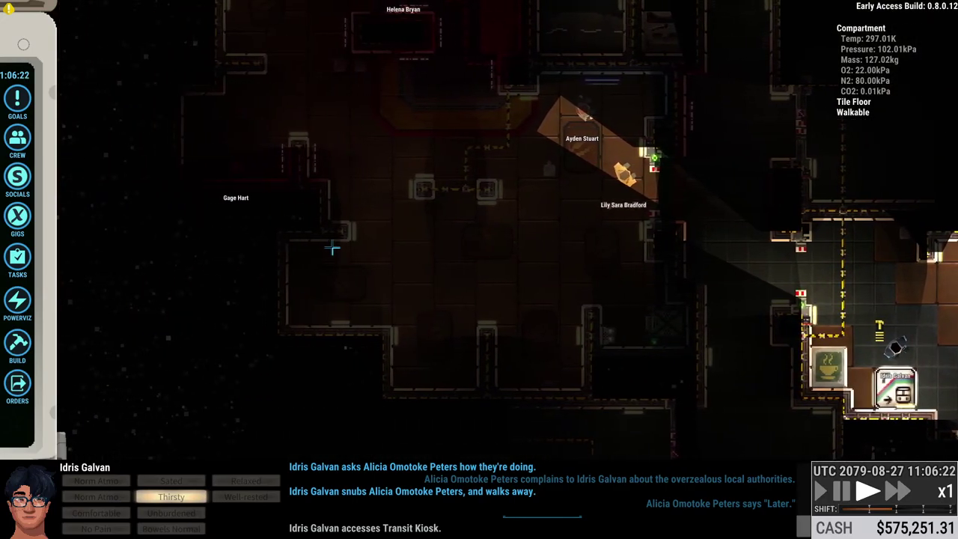
pyautogui.press('w')
pyautogui.press('d')
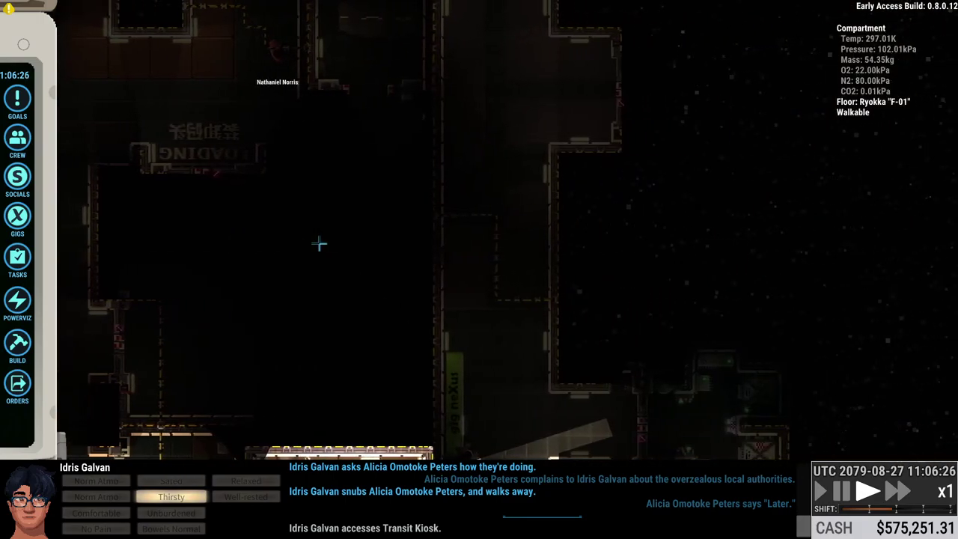
pyautogui.press('a')
pyautogui.press('s')
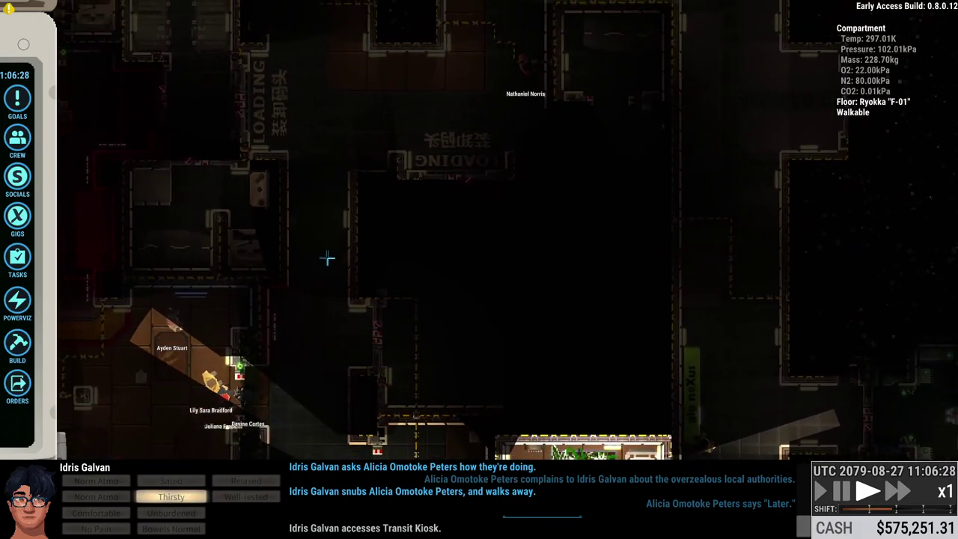
# Glance at the social contacts page and inventory, close the panel, and pan toward the bar.
pyautogui.click(17, 177)
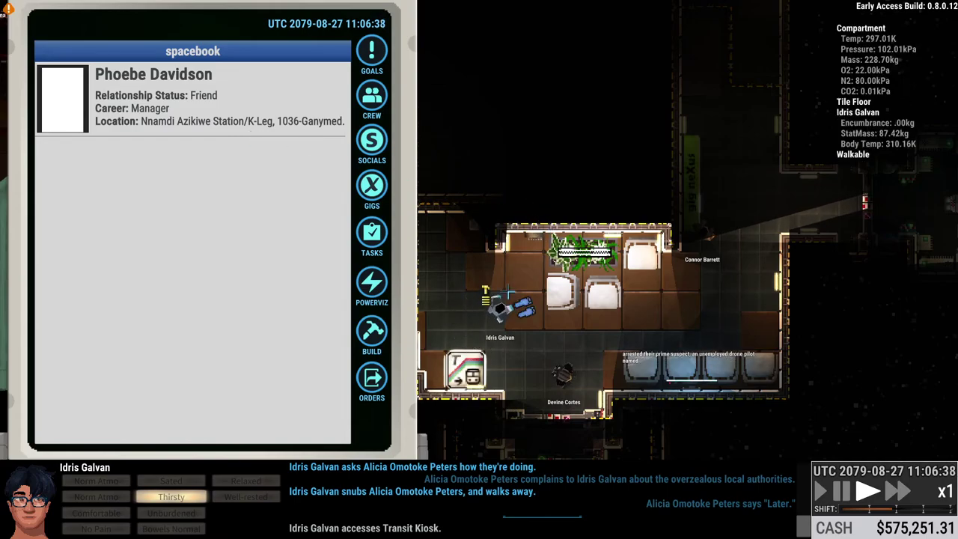
pyautogui.press('Tab')
pyautogui.press('Tab')
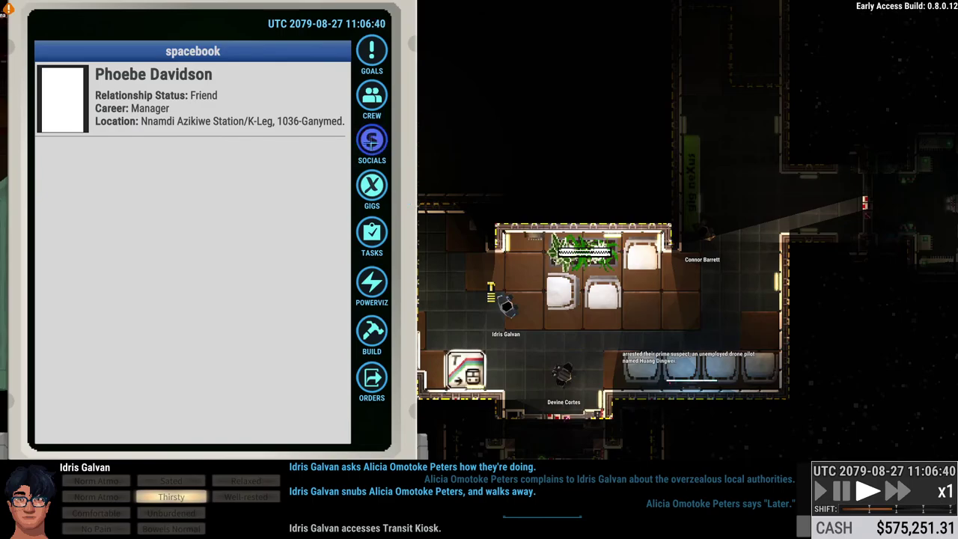
pyautogui.click(371, 144)
pyautogui.press('a')
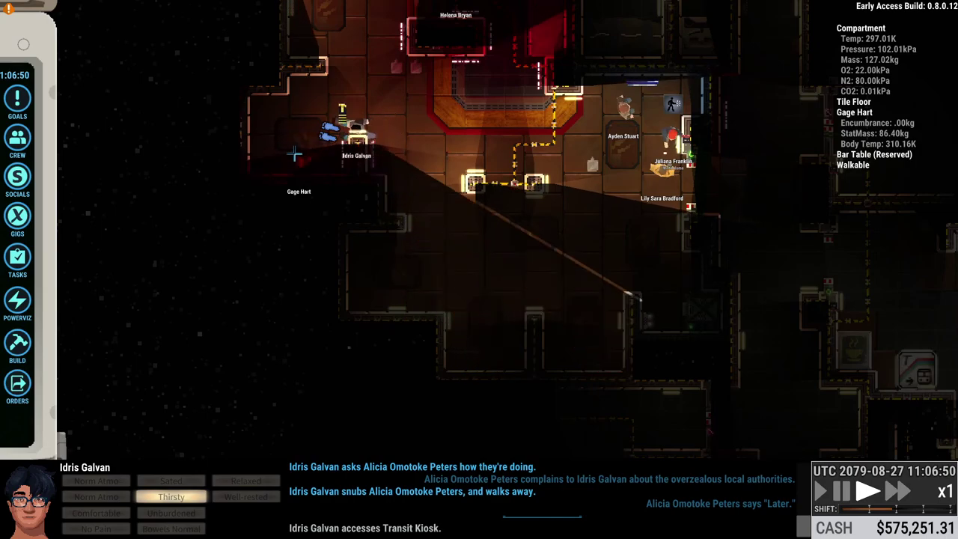
# Socialize with Gage Hart, choose Offer to Trade, then select Begin Trading.
pyautogui.rightClick(294, 155)
pyautogui.click(298, 118)
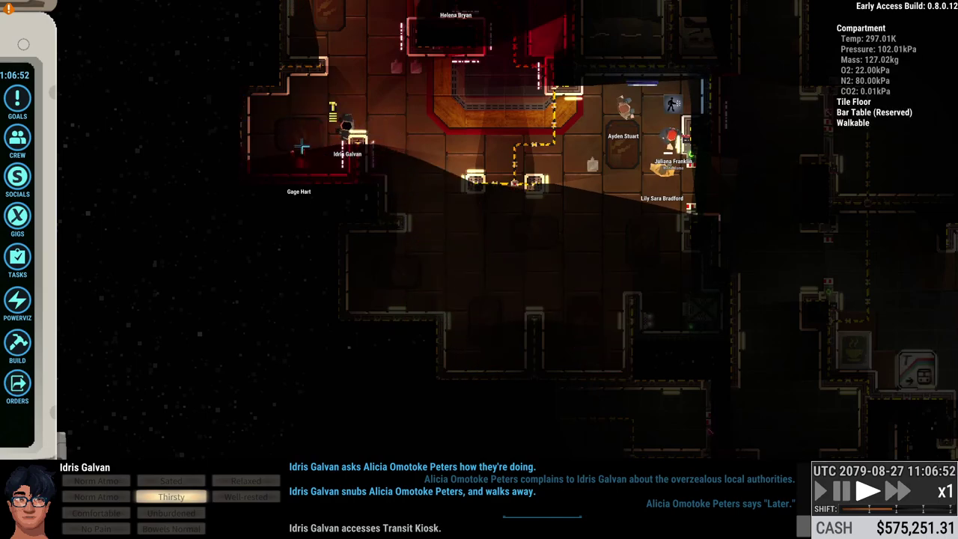
pyautogui.rightClick(301, 150)
pyautogui.click(300, 107)
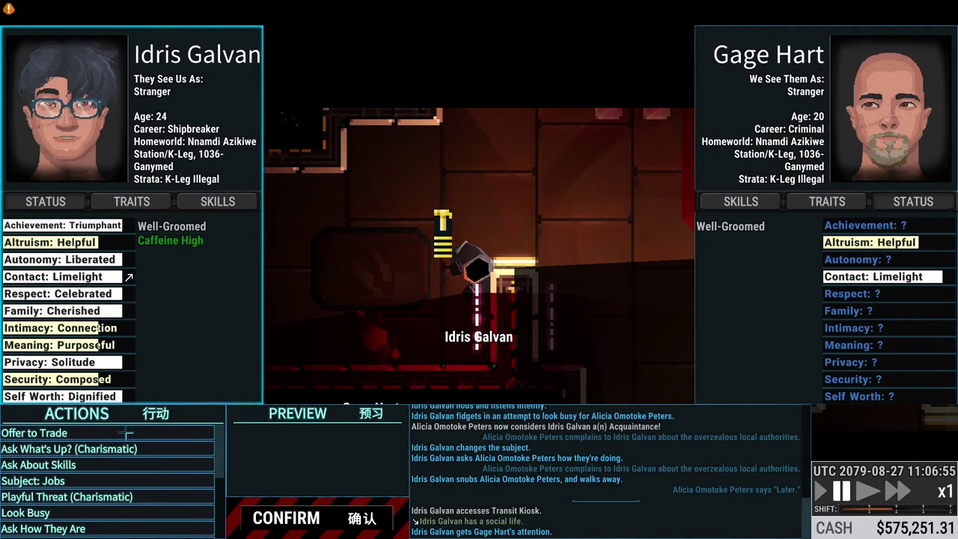
pyautogui.click(127, 435)
pyautogui.click(335, 514)
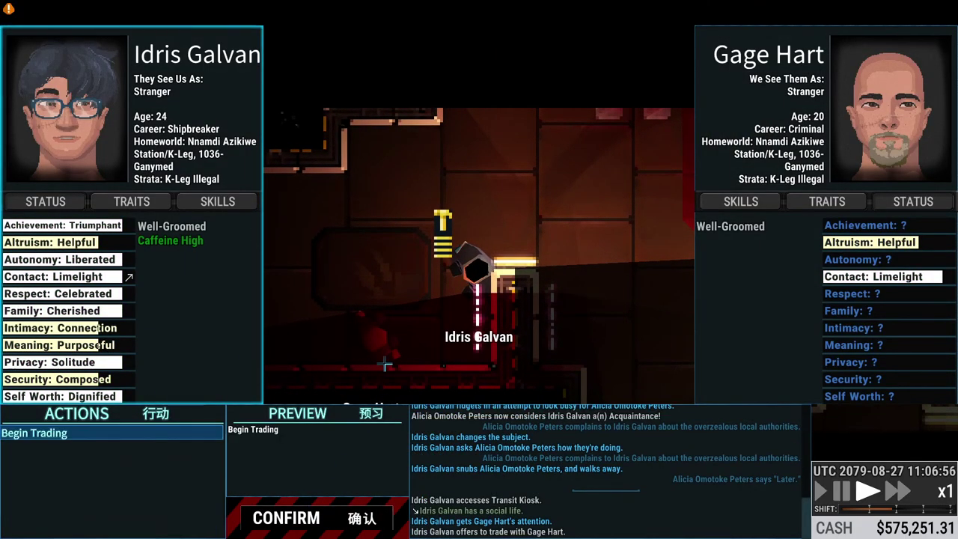
# Confirm to open Gage Hart's trade window, which lists a Miura "Hydra" RCS Intake Regulator.
pyautogui.click(315, 516)
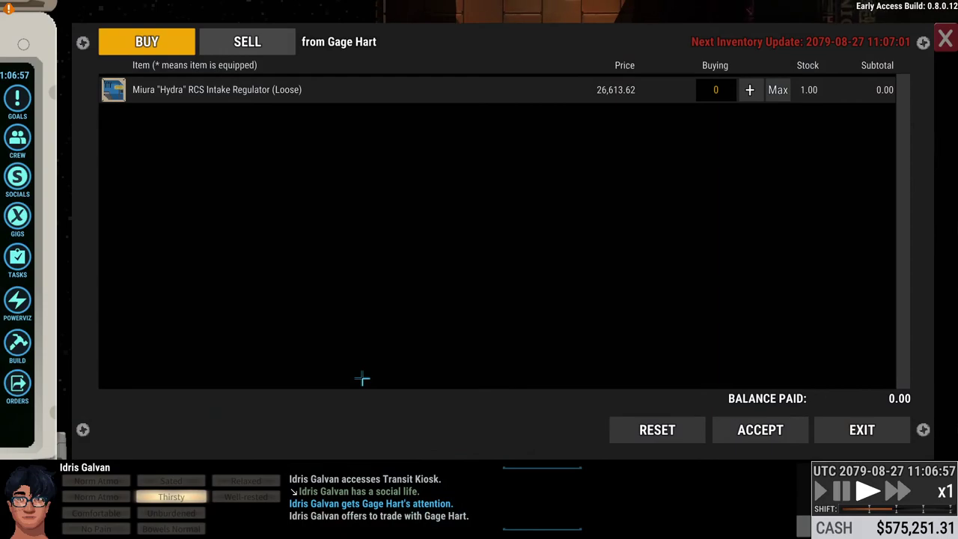